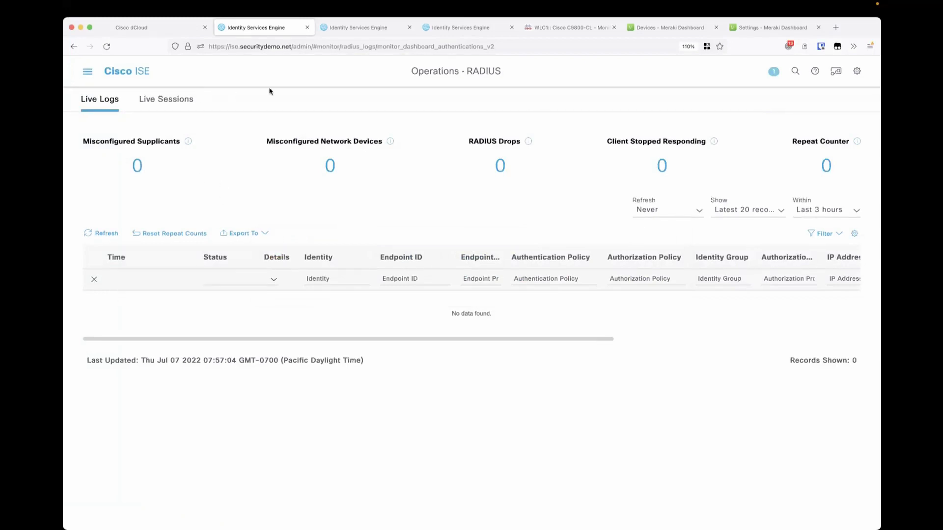
# - Switch to the Catalyst 9800-CL wireless controller and review its configured VLAN interfaces
pyautogui.click(561, 33)
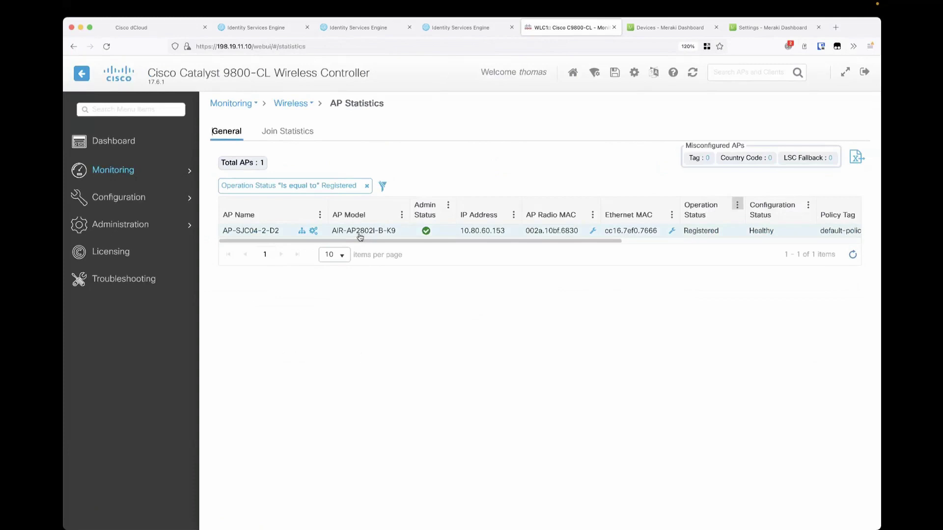
pyautogui.moveTo(114, 197)
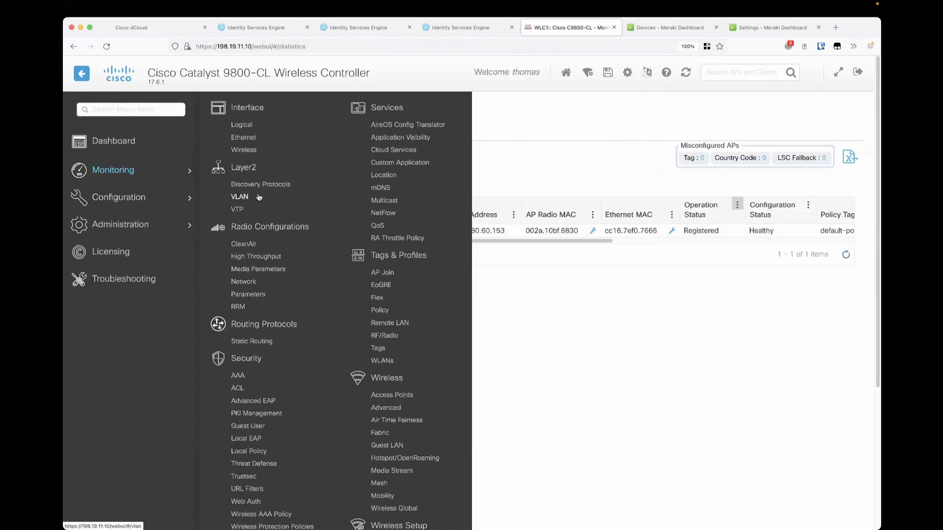
pyautogui.click(243, 197)
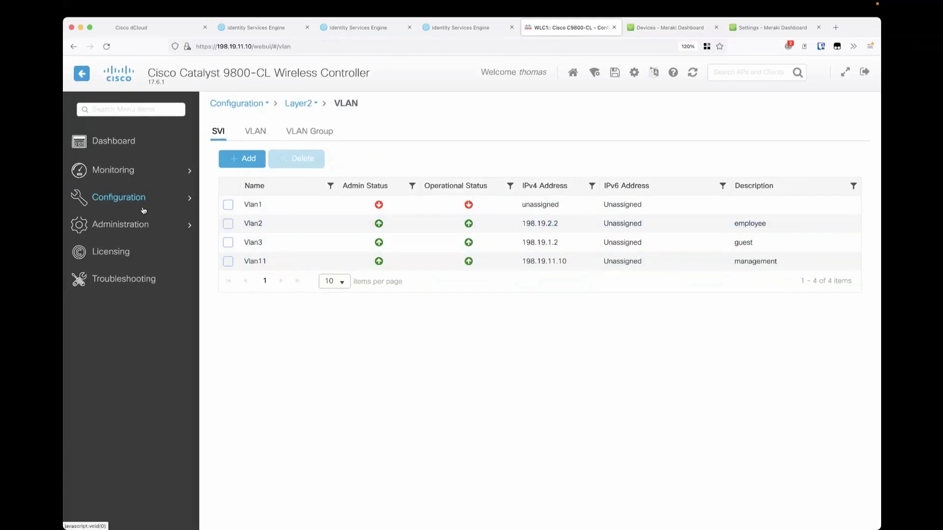
# - Examine the guest WLAN's general, security and advanced settings and its policy tag mapping in the WLAN configuration
pyautogui.click(117, 201)
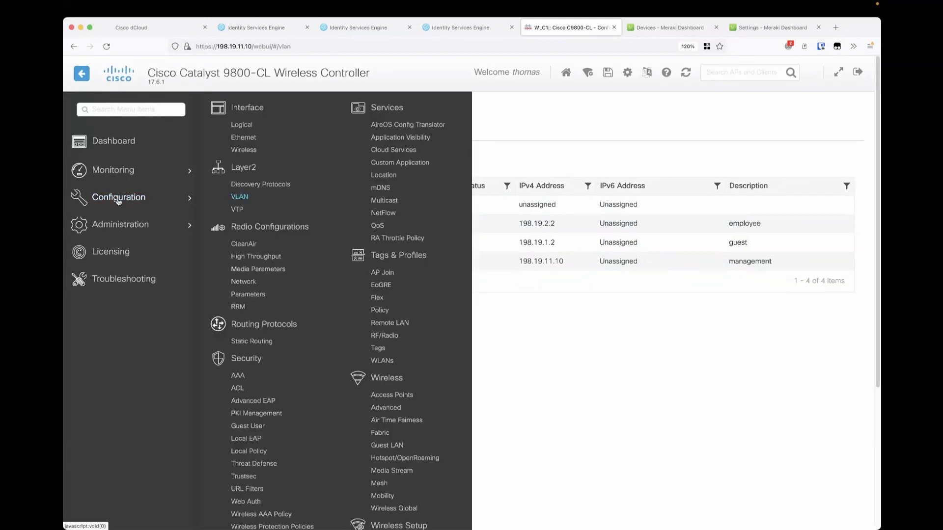
pyautogui.click(382, 362)
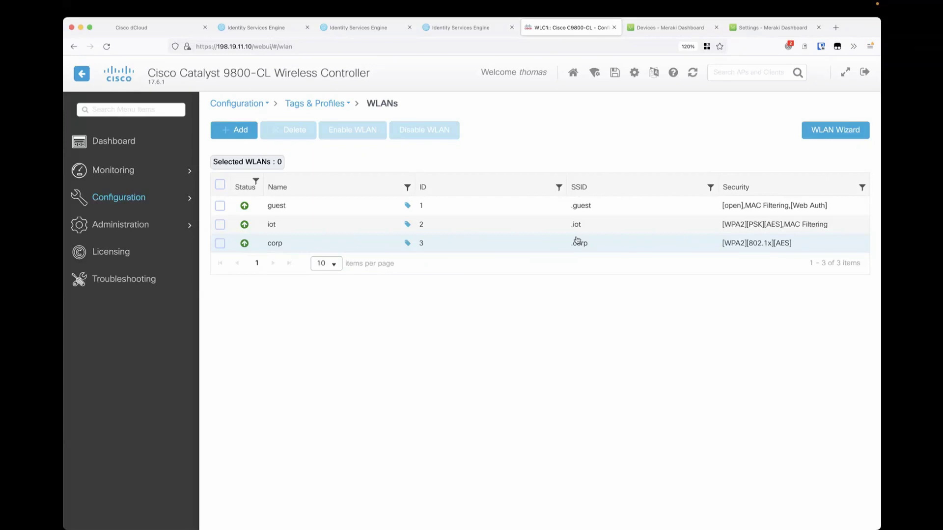
pyautogui.click(278, 207)
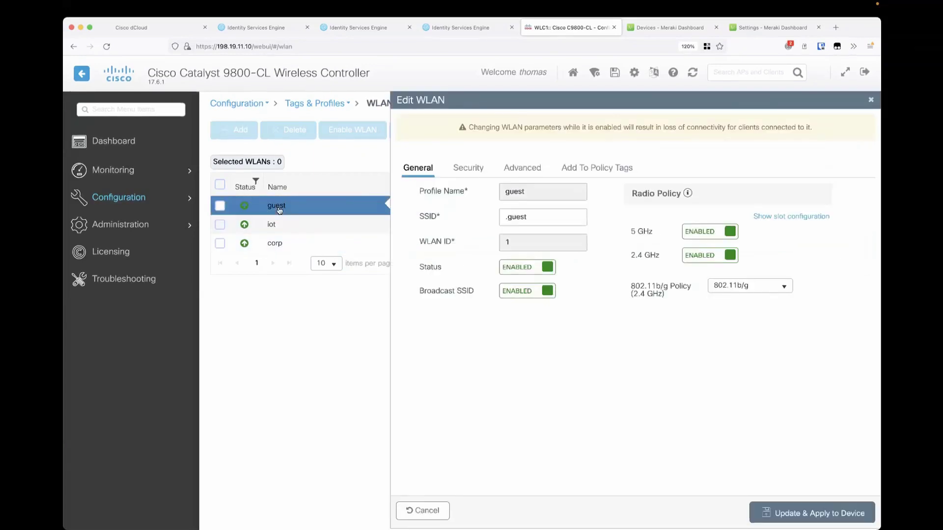
pyautogui.click(470, 168)
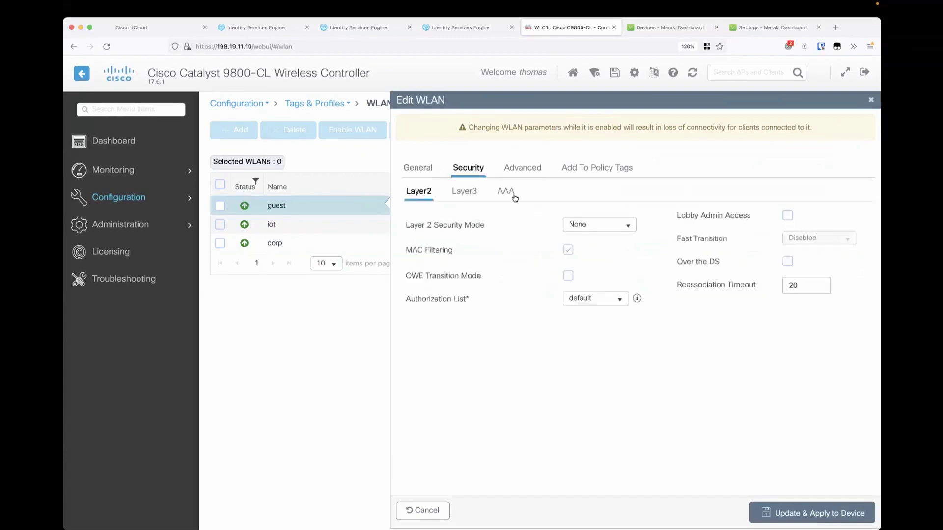
pyautogui.click(468, 193)
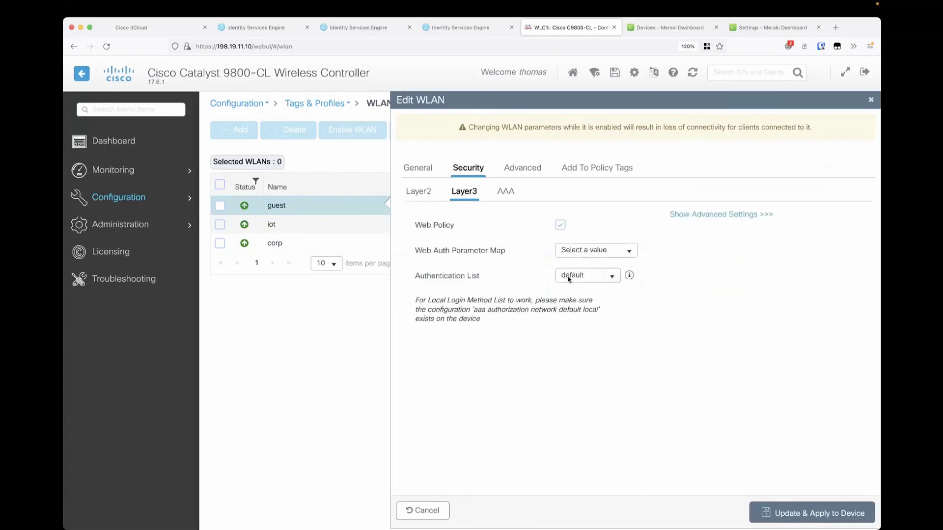
pyautogui.click(511, 197)
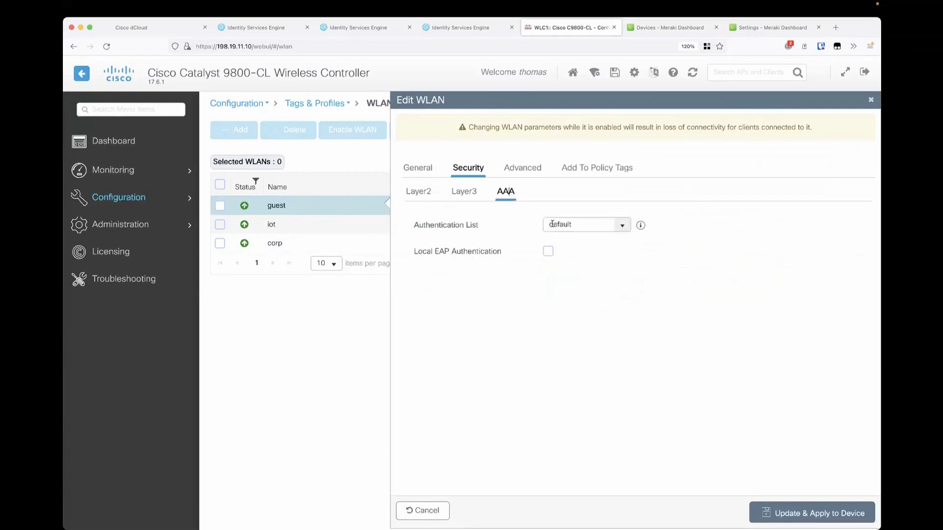
pyautogui.click(524, 170)
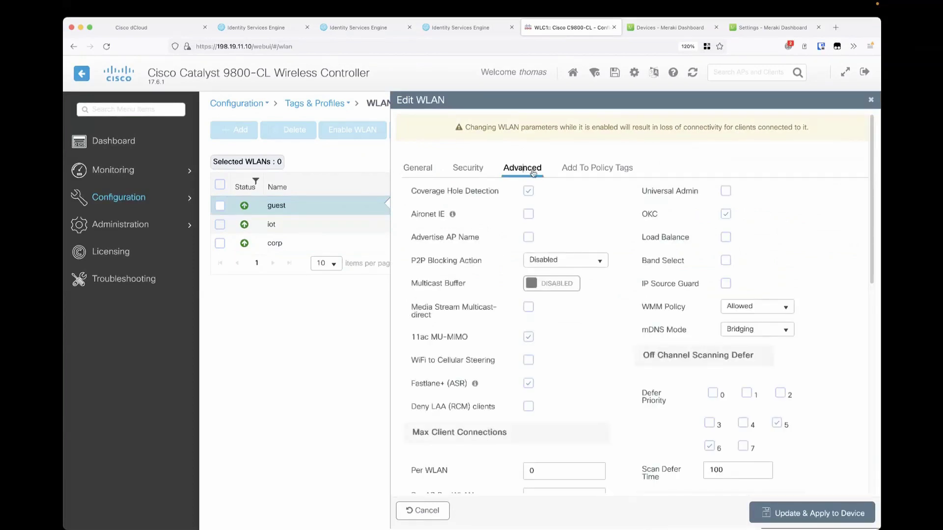
pyautogui.click(586, 174)
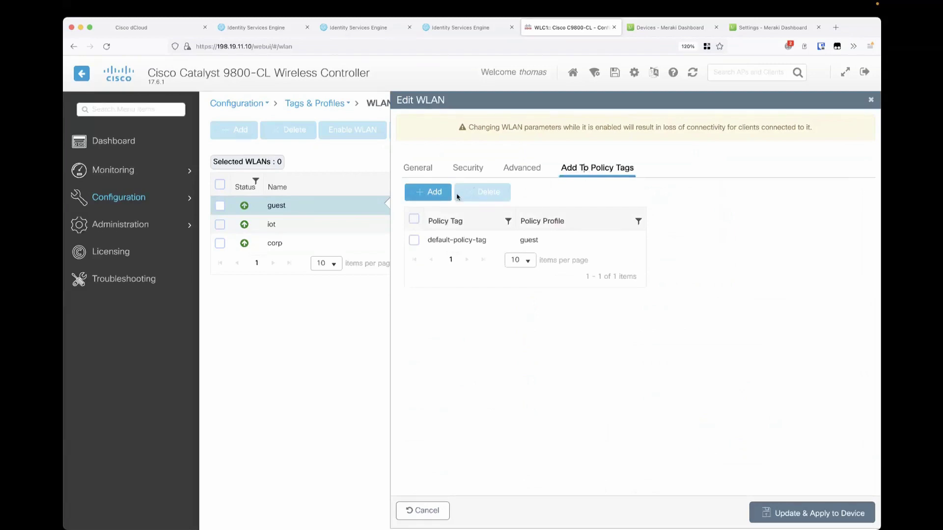
pyautogui.click(447, 244)
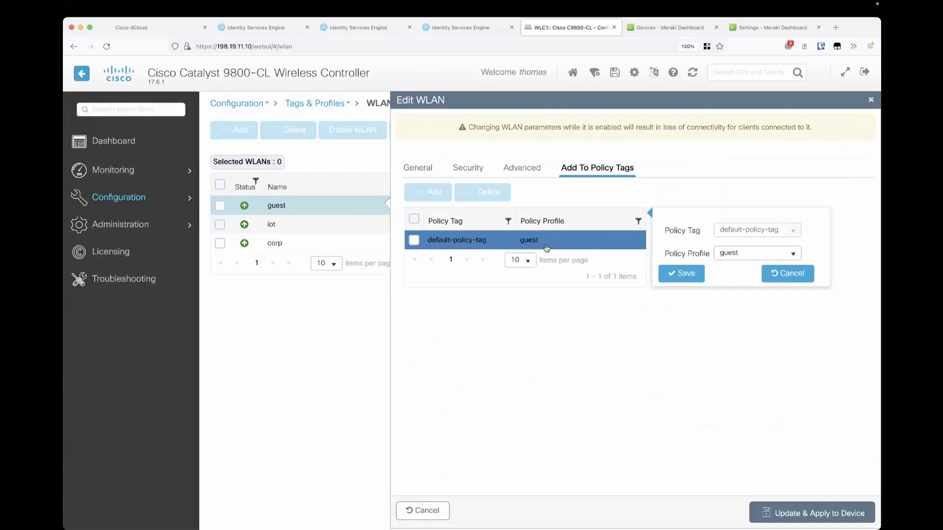
pyautogui.click(796, 281)
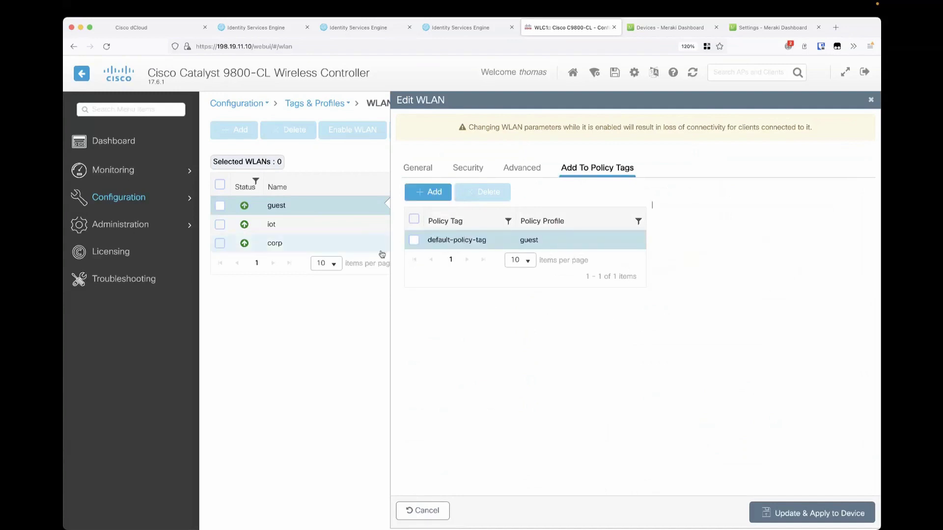
# - Examine the iot WLAN's AAA and Layer 2 security settings, including WPA parameters, key management and pre-shared key options
pyautogui.click(304, 231)
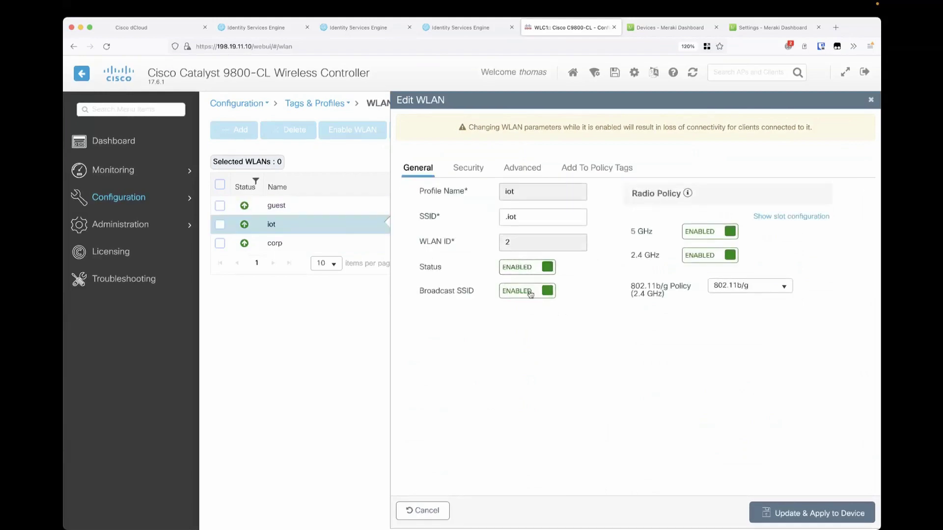
pyautogui.click(473, 175)
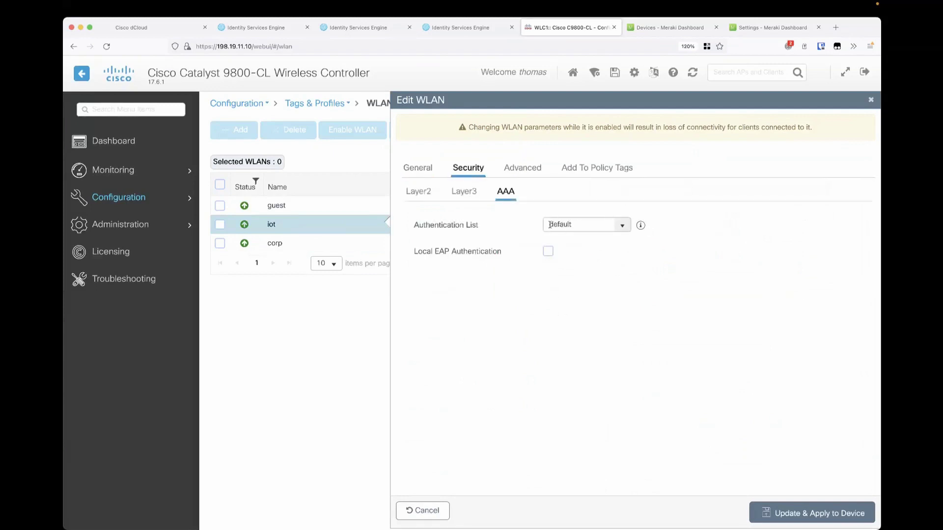
pyautogui.click(419, 194)
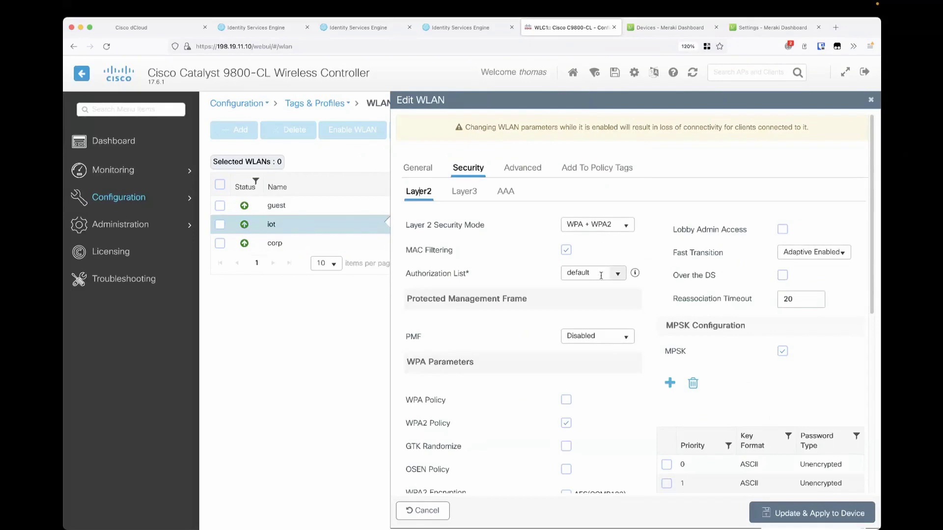
pyautogui.scroll(-4, 601, 277)
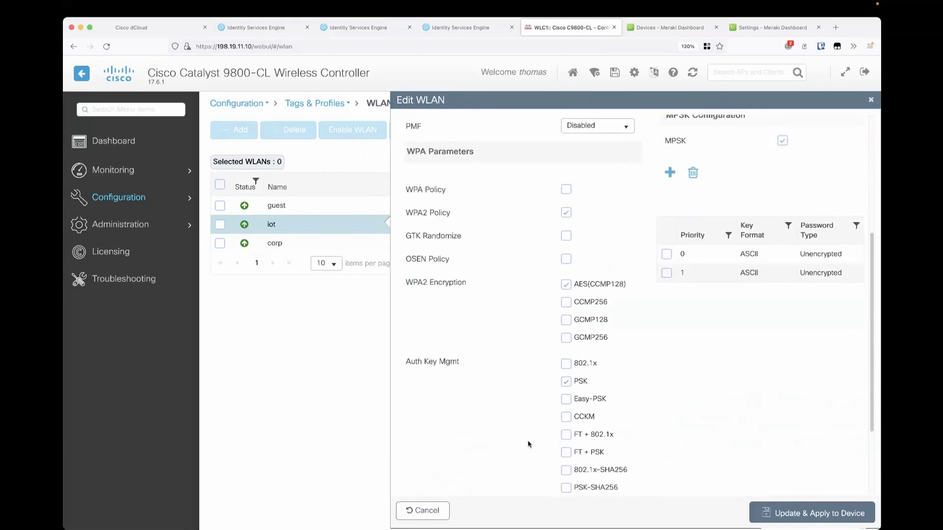
pyautogui.scroll(-1, 533, 390)
pyautogui.click(565, 353)
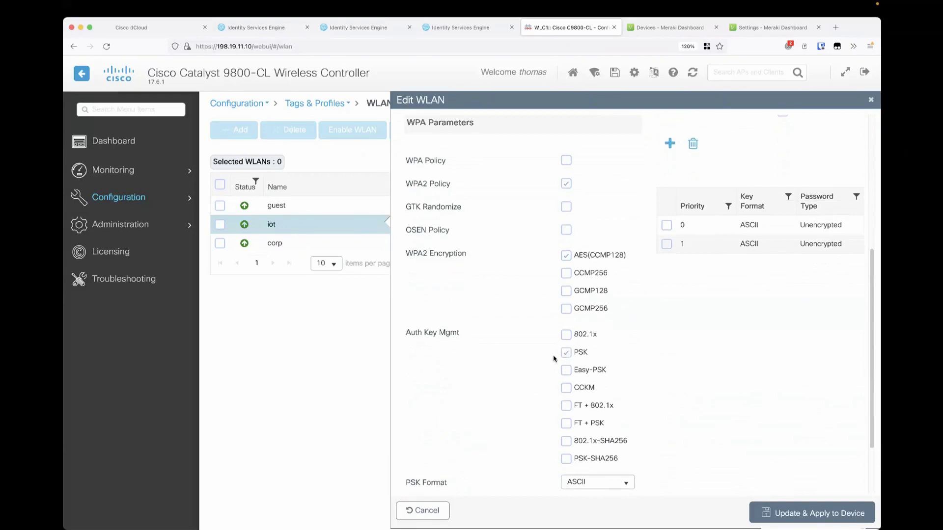
pyautogui.scroll(-2, 545, 383)
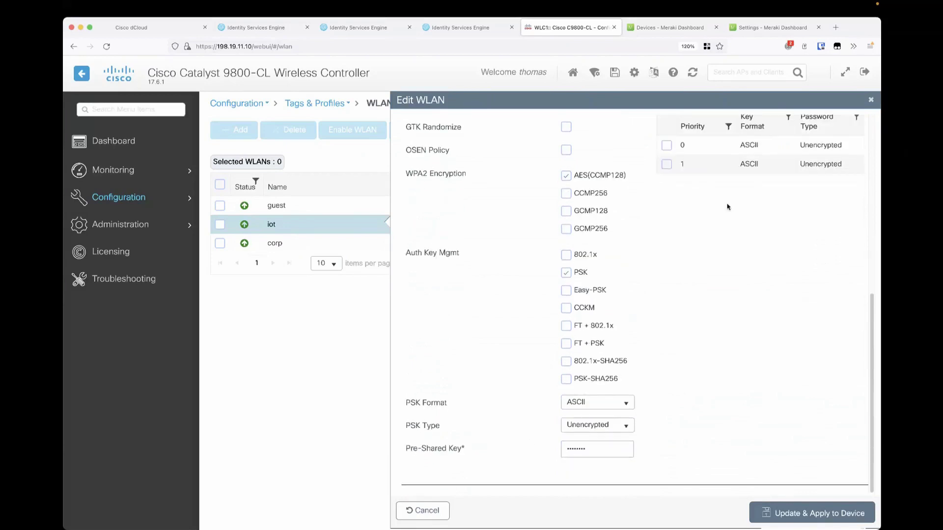
# - Delete the MPSK keys with priority 0 and 1 from the iot WLAN and apply the changes to the device
pyautogui.scroll(3, 717, 201)
pyautogui.scroll(1, 698, 194)
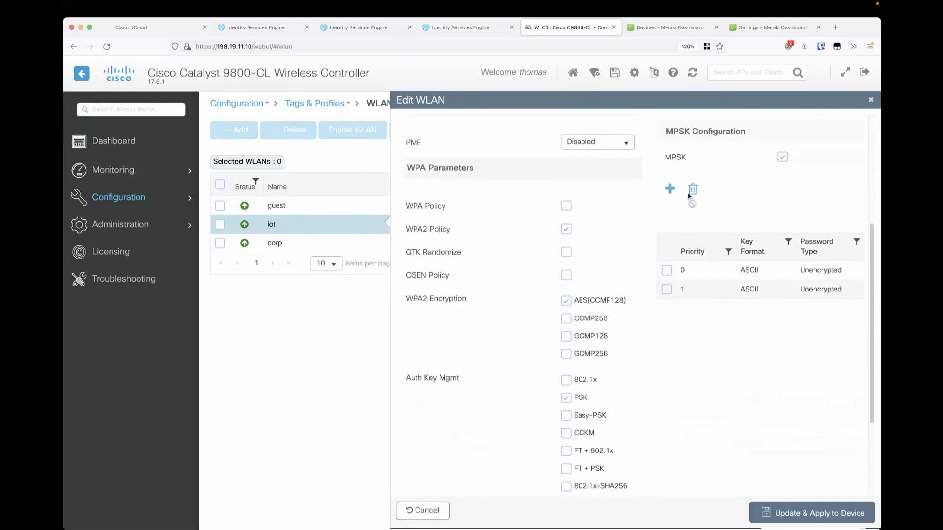
pyautogui.click(667, 275)
pyautogui.click(667, 295)
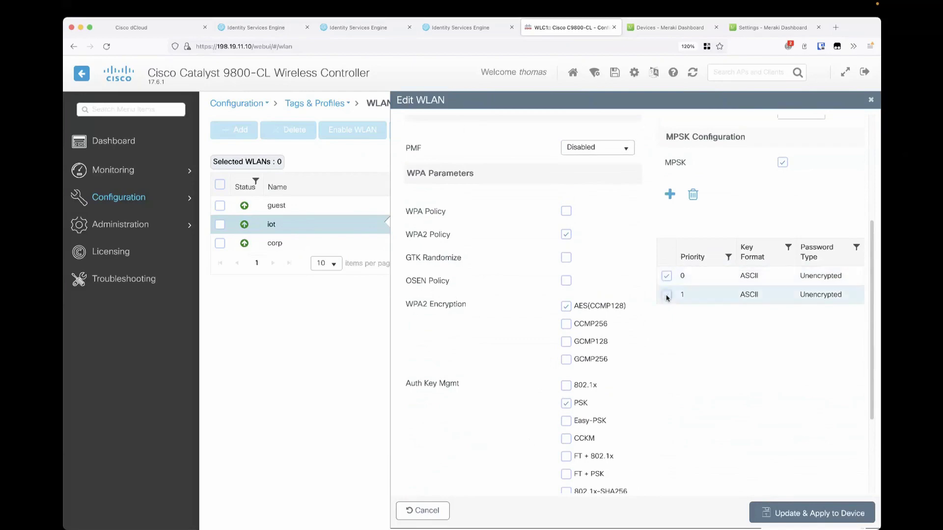
pyautogui.click(693, 195)
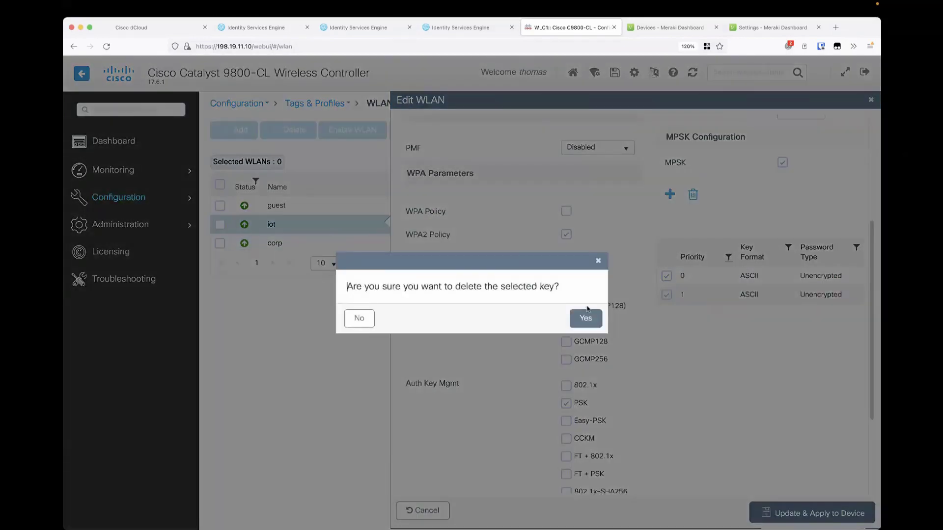
pyautogui.click(582, 320)
pyautogui.scroll(-5, 515, 322)
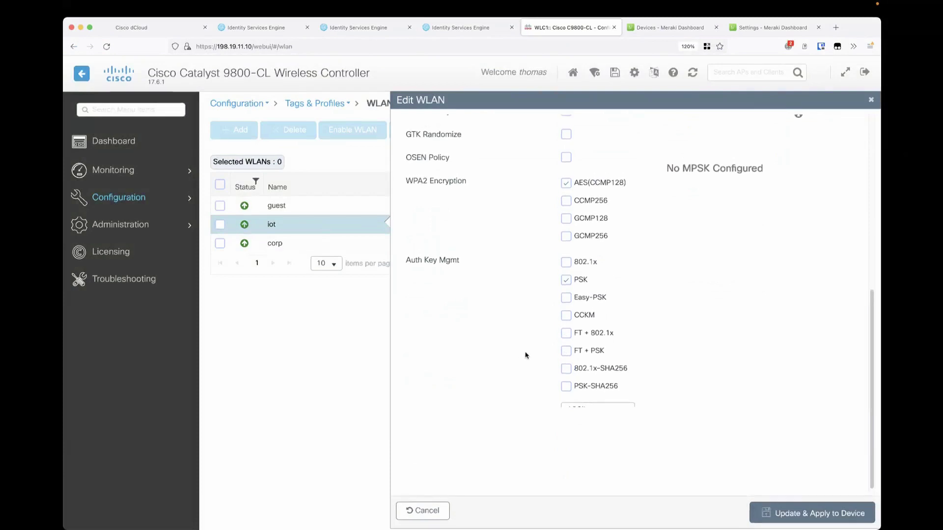
pyautogui.click(579, 454)
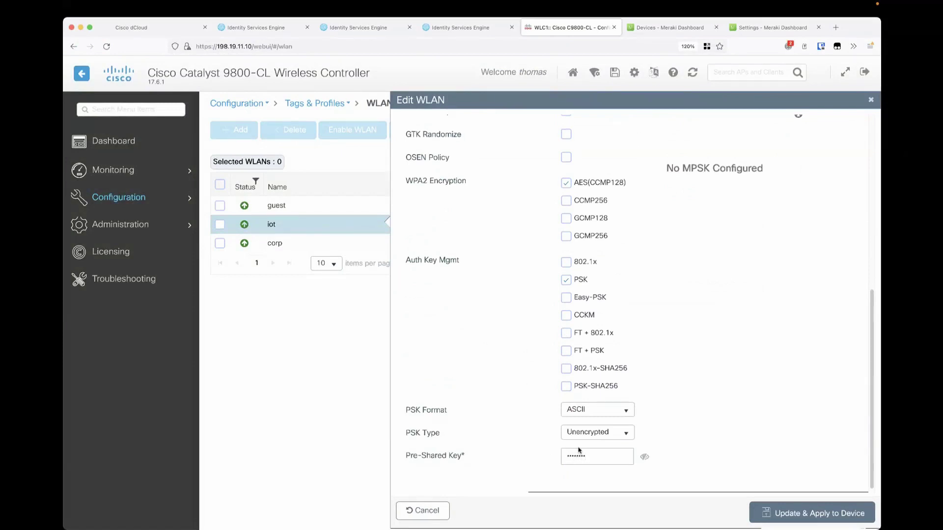
pyautogui.scroll(1, 744, 379)
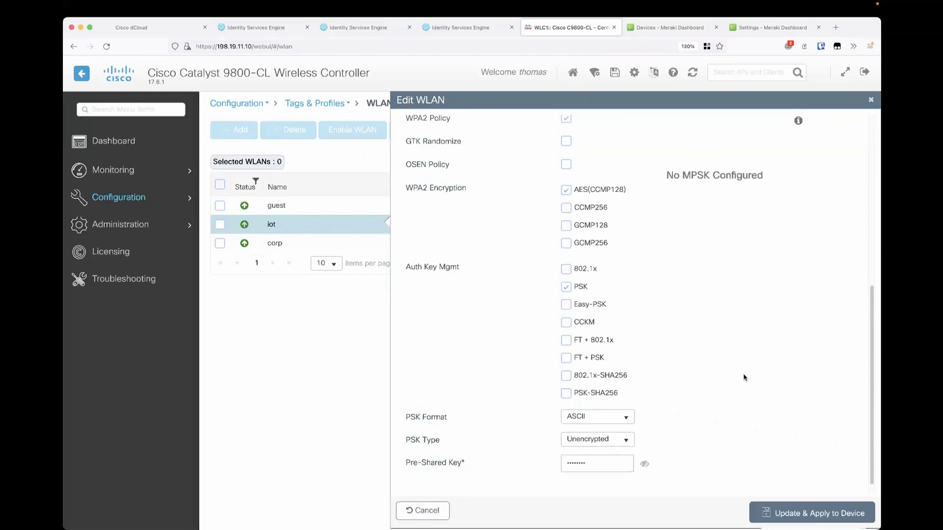
pyautogui.click(795, 513)
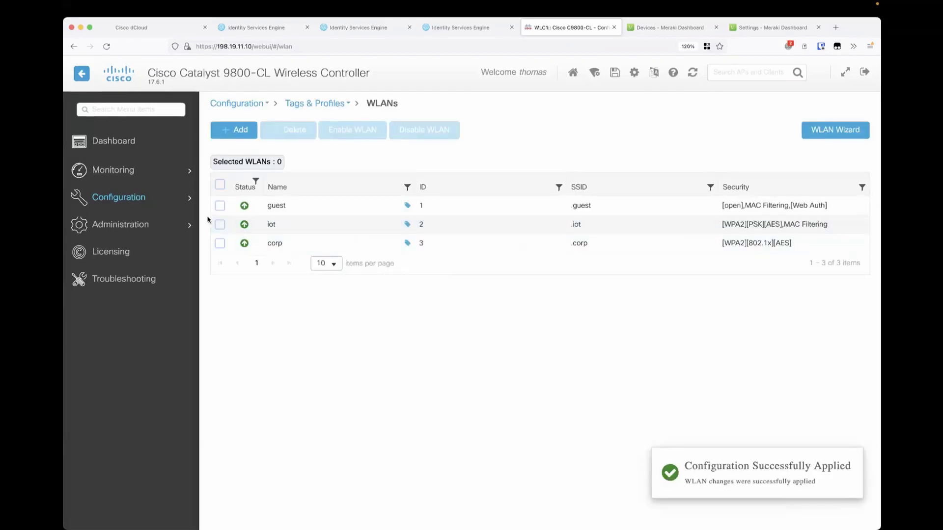
# - Review the ISE-1 RADIUS server's settings, including CoA, and the RADIUS server groups in the AAA security configuration
pyautogui.moveTo(133, 201)
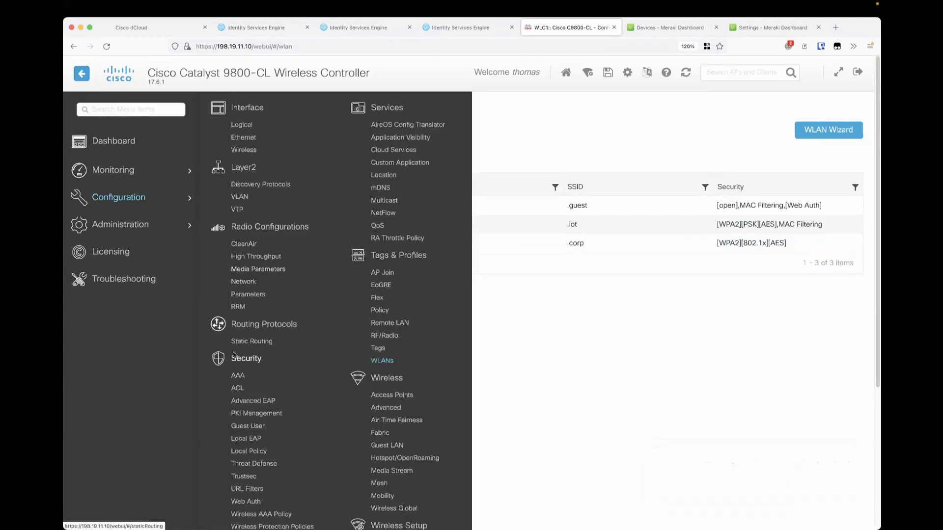
pyautogui.click(239, 376)
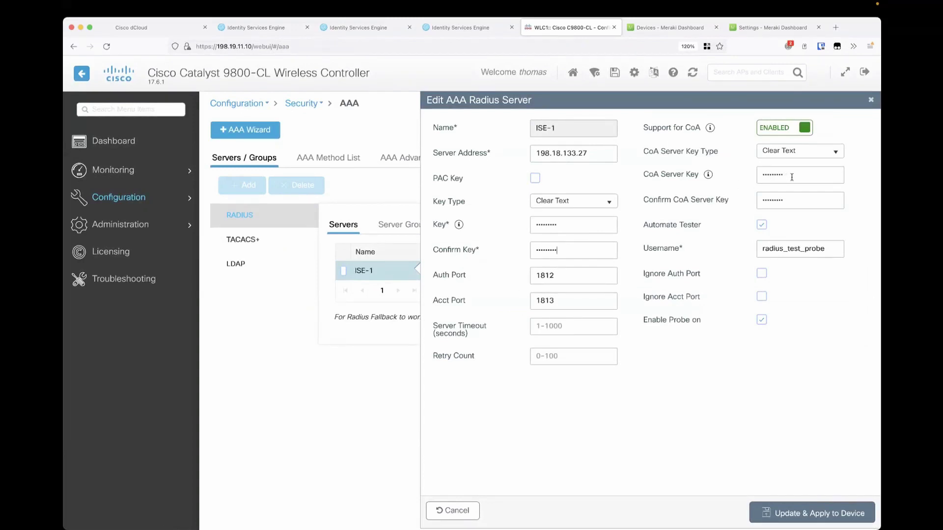
pyautogui.moveTo(708, 175)
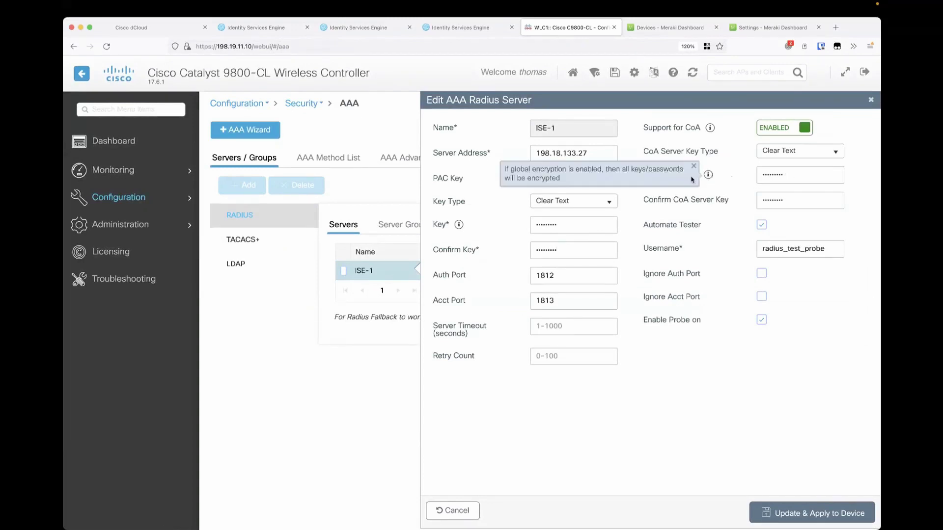
pyautogui.click(791, 179)
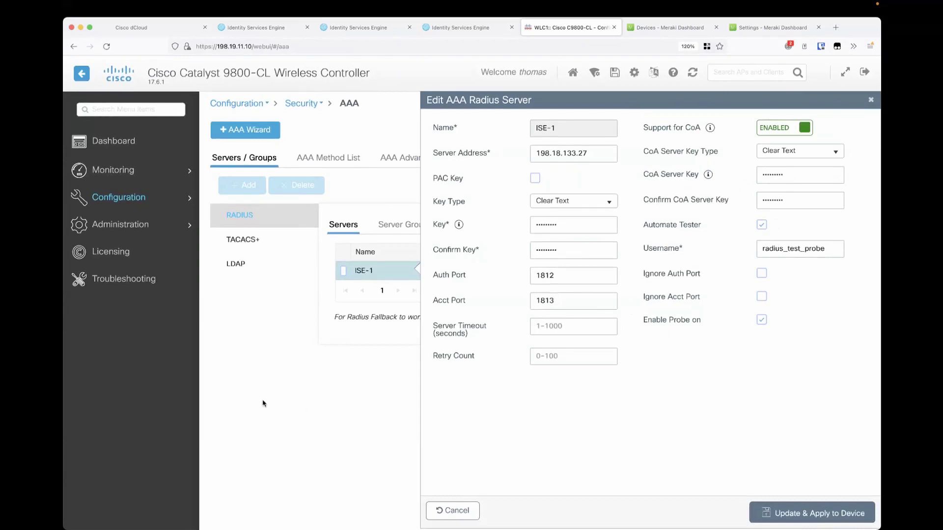
pyautogui.click(386, 229)
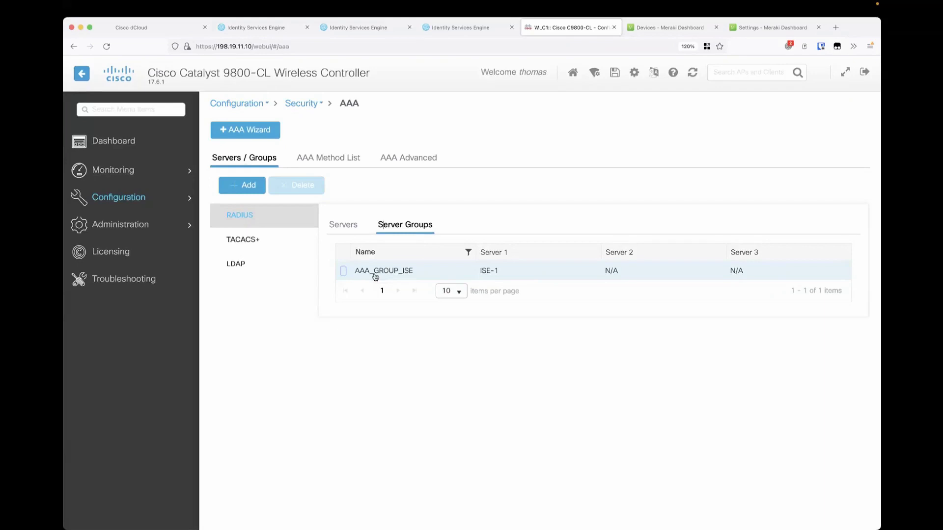
# - Inspect the default dot1x authentication method list and read the guidance for its type and group type
pyautogui.click(333, 159)
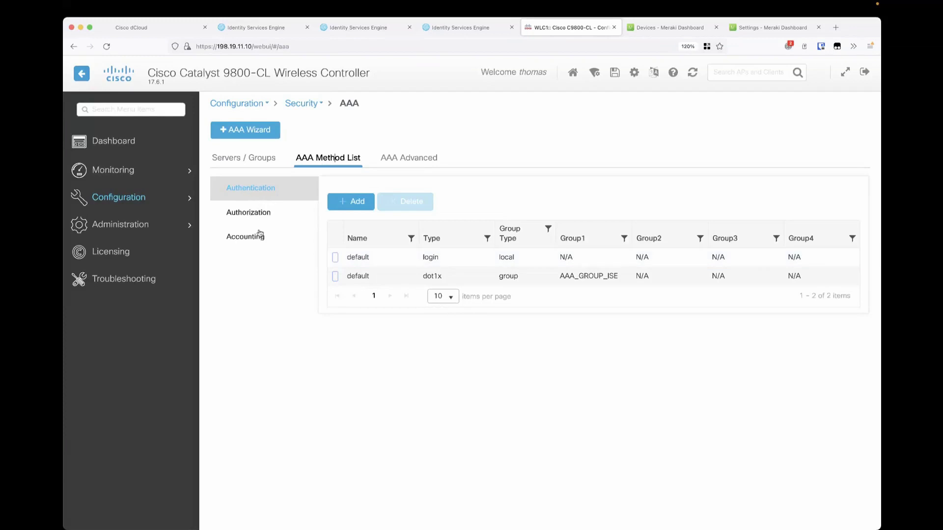
pyautogui.click(431, 279)
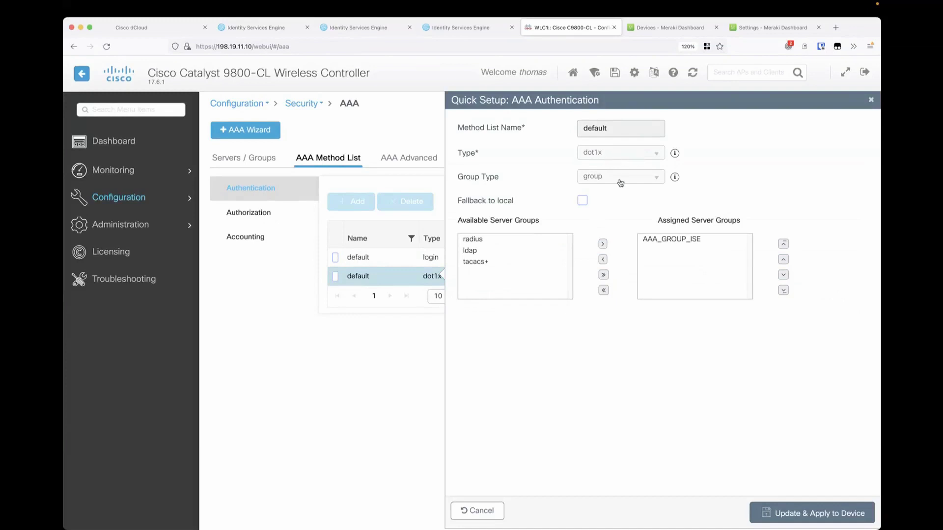
pyautogui.moveTo(676, 183)
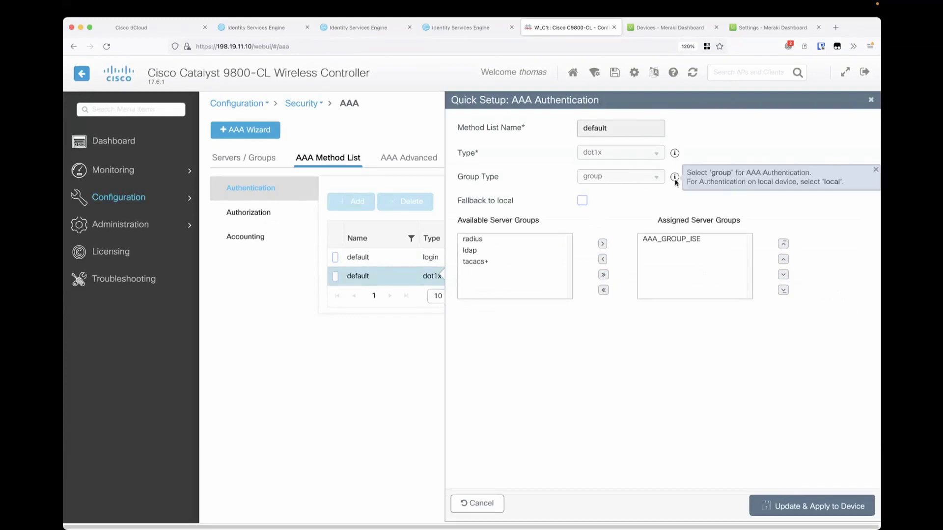
pyautogui.click(675, 153)
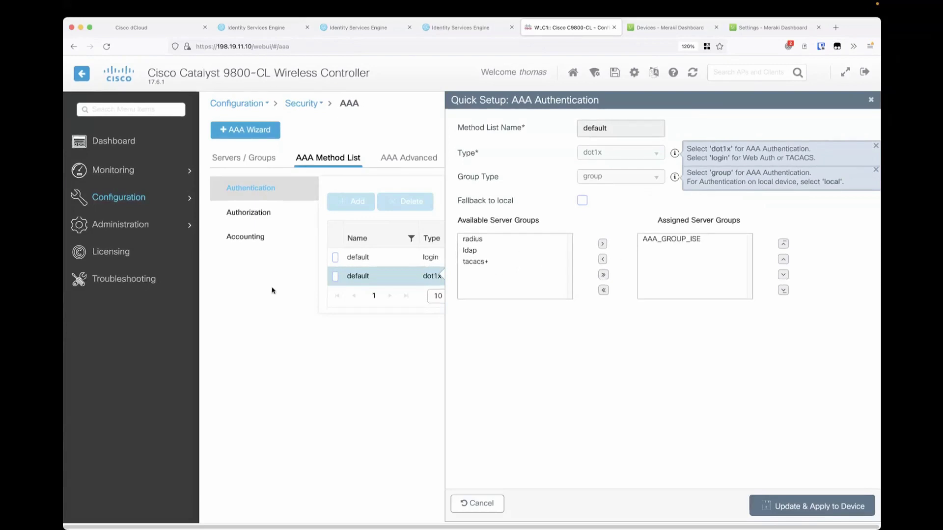
# - Inspect the default network authorization method list with its group type guidance, and the default identity accounting method list
pyautogui.click(243, 212)
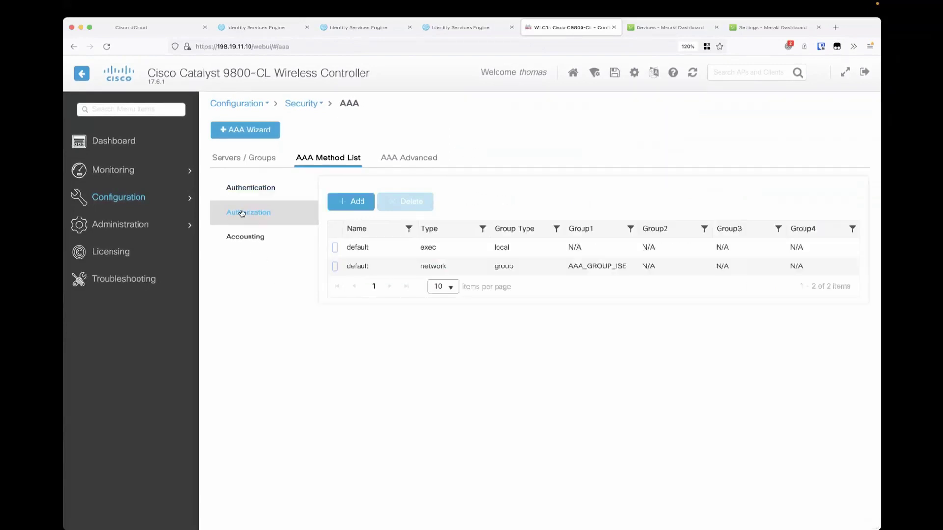
pyautogui.click(434, 268)
pyautogui.click(674, 177)
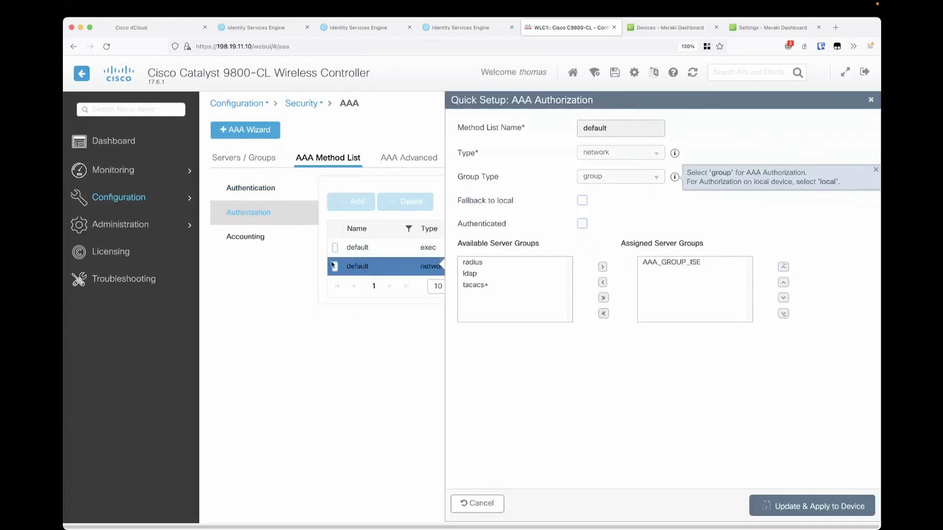
pyautogui.click(260, 238)
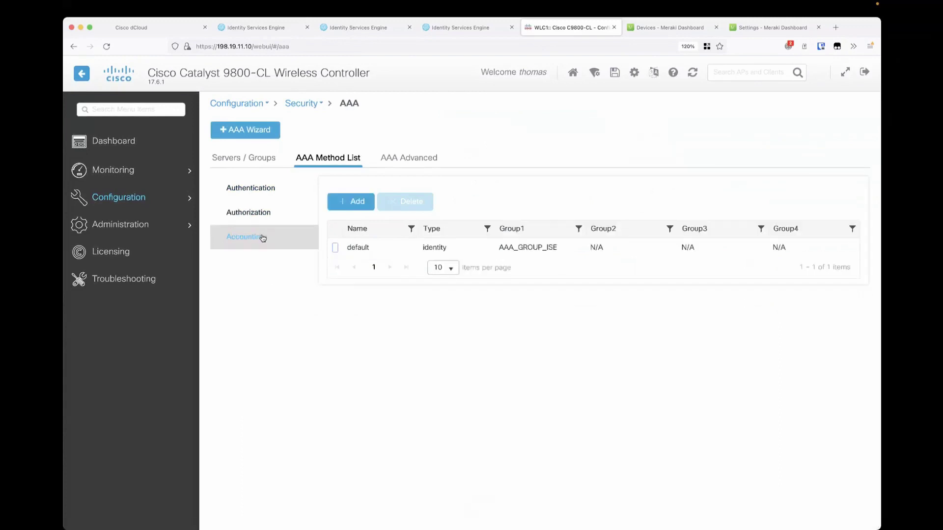
pyautogui.click(435, 251)
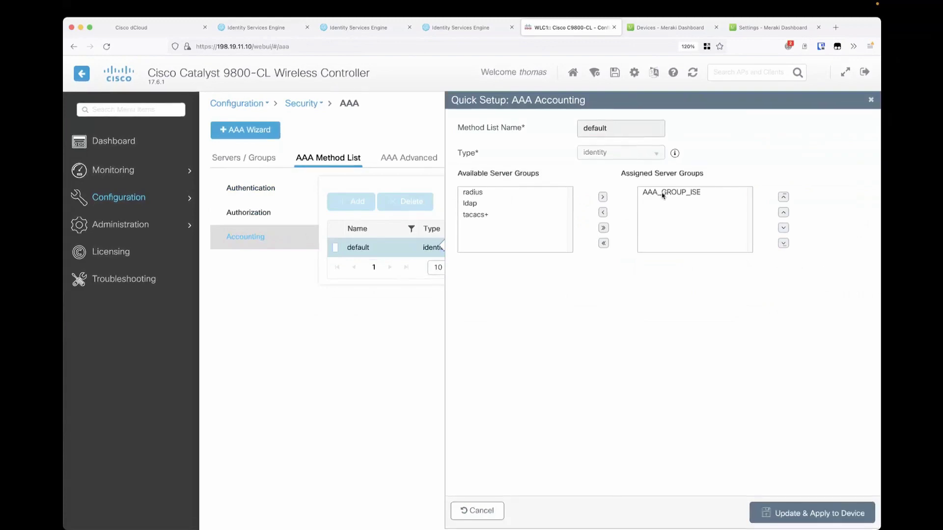
# - Examine the advanced AAA global configuration, including interim update and the called-station-id options for accounting and authentication
pyautogui.click(400, 158)
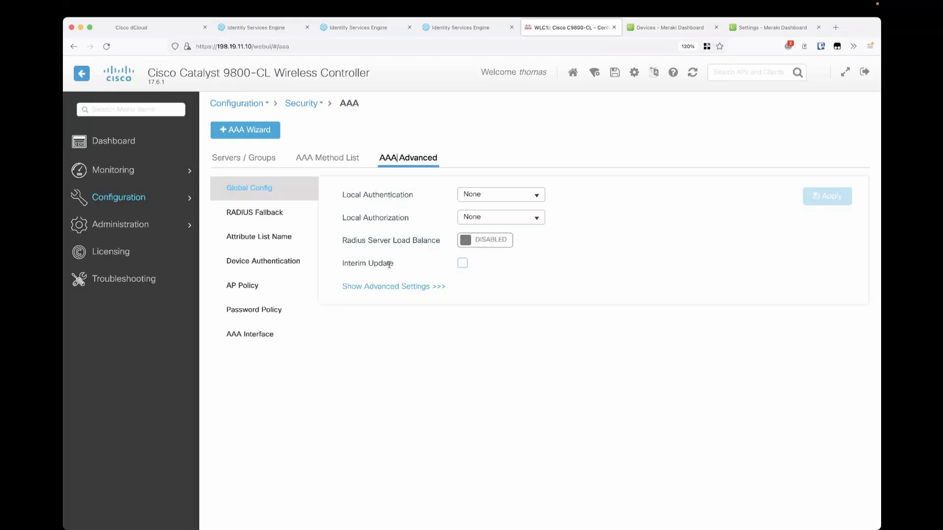
pyautogui.moveTo(342, 268); pyautogui.dragTo(403, 268)
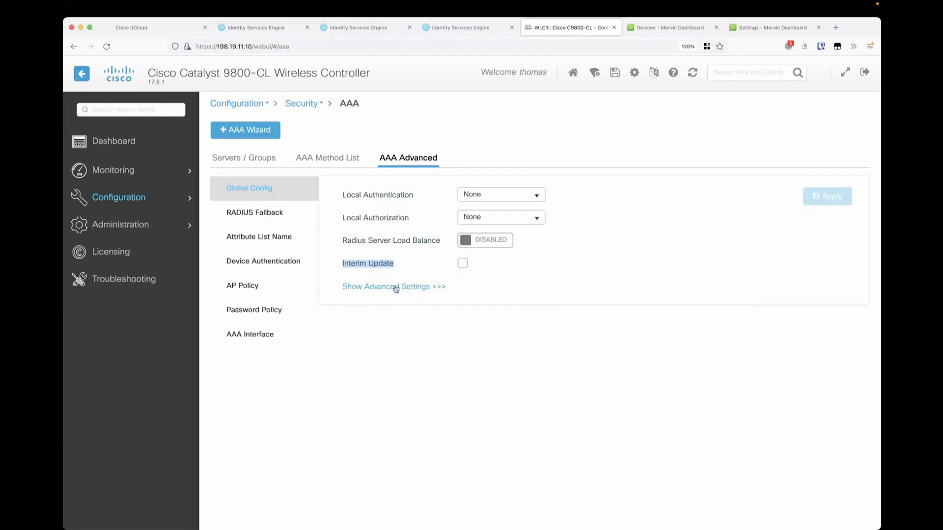
pyautogui.click(394, 288)
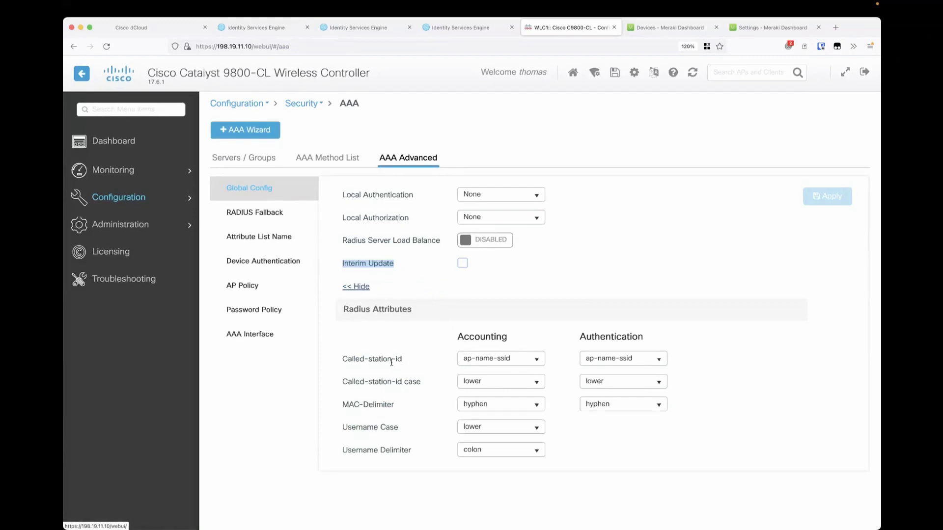
pyautogui.moveTo(341, 359); pyautogui.dragTo(406, 363)
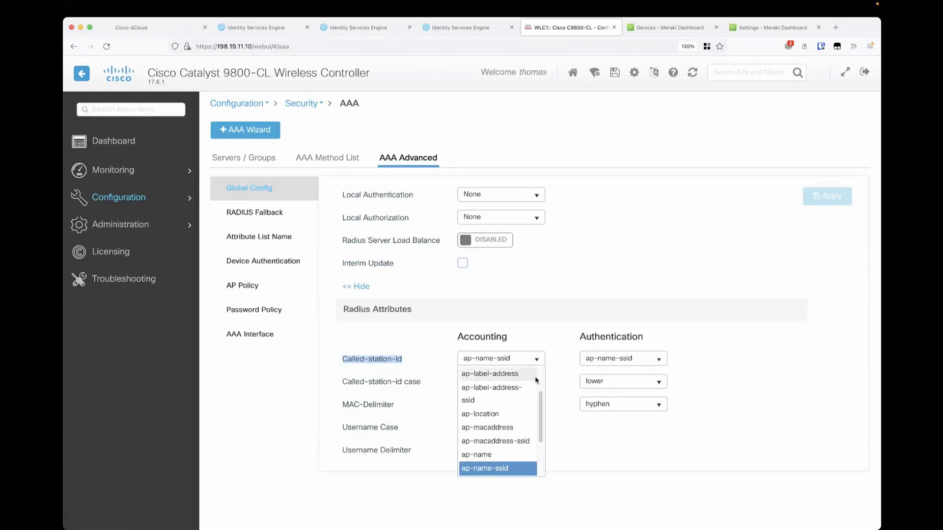
pyautogui.moveTo(541, 399); pyautogui.dragTo(542, 373)
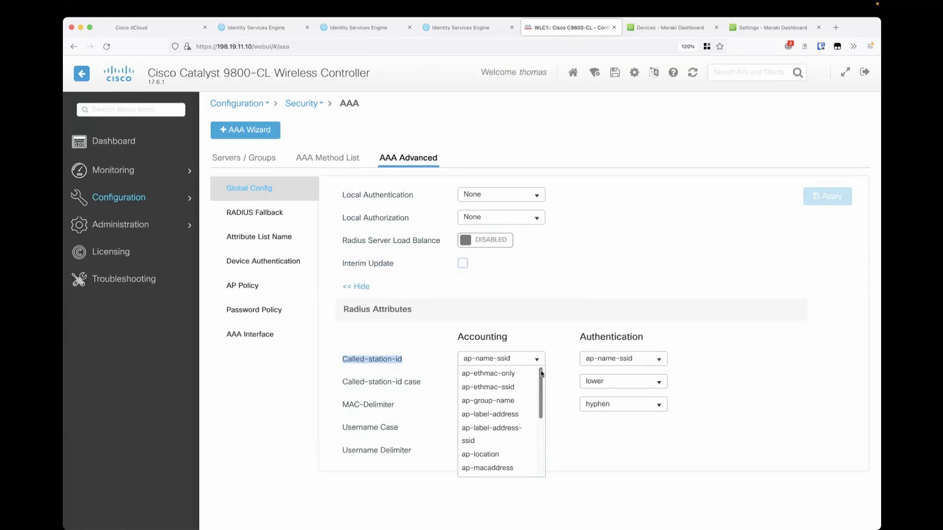
pyautogui.moveTo(542, 373); pyautogui.dragTo(540, 438)
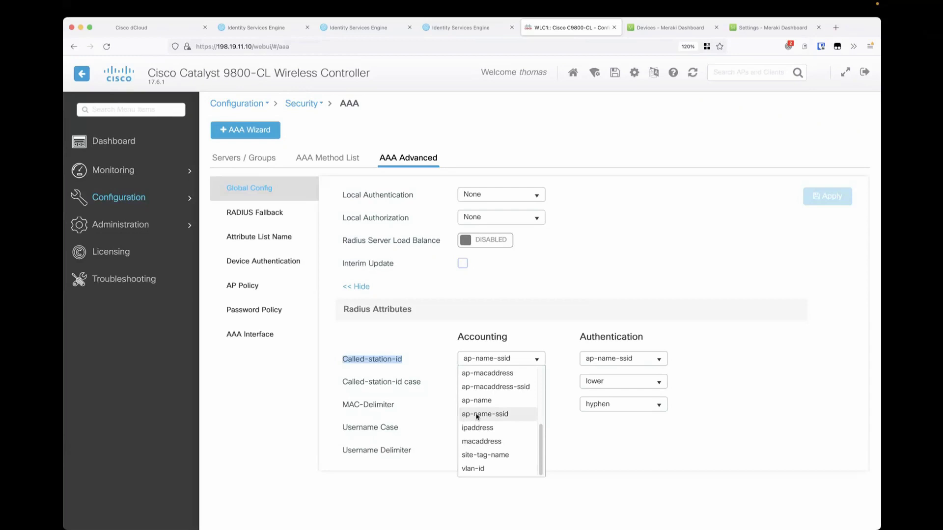
pyautogui.click(565, 410)
pyautogui.click(599, 360)
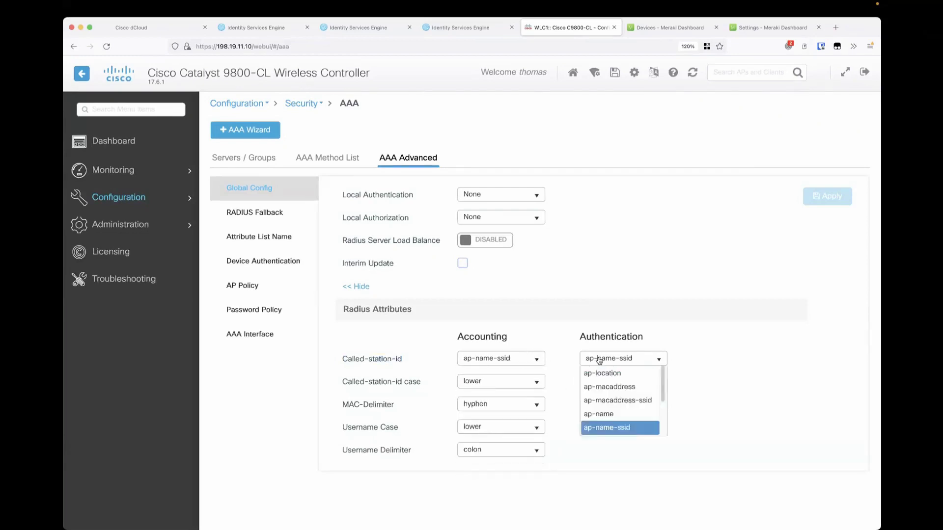
pyautogui.click(573, 363)
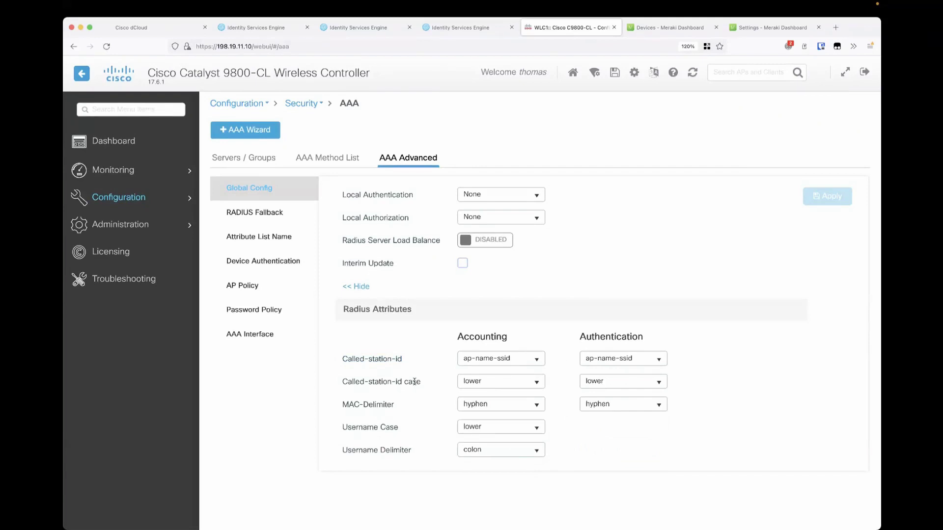
# - Set the called-station-id case to upper for both accounting and authentication in the RADIUS attributes
pyautogui.click(482, 384)
pyautogui.click(481, 411)
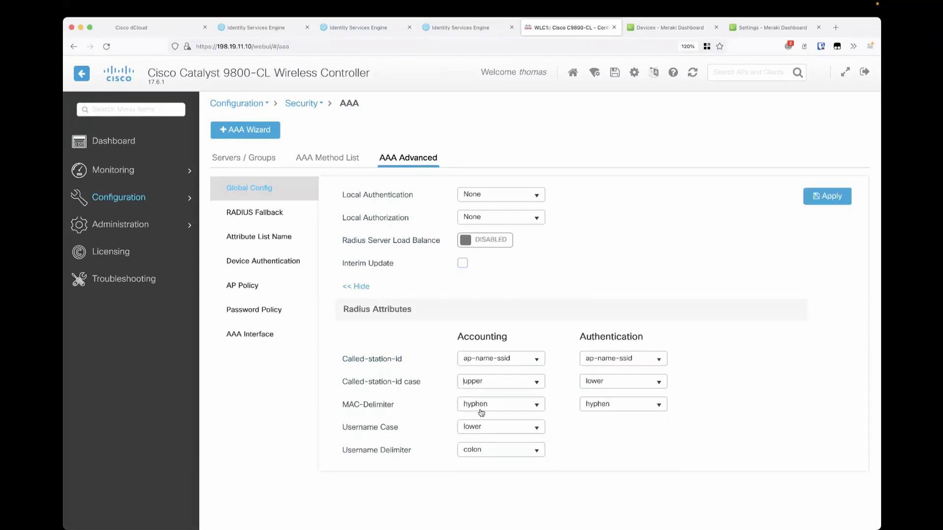
pyautogui.click(599, 383)
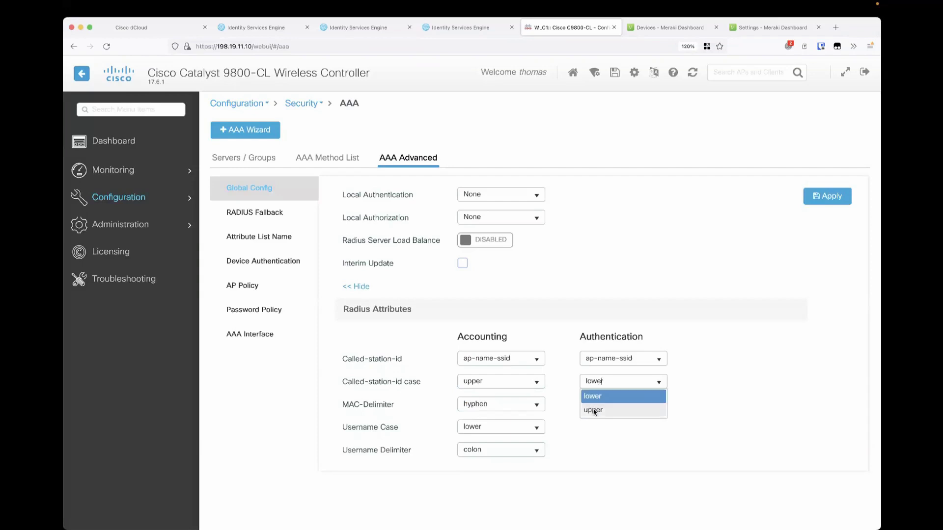
pyautogui.click(594, 411)
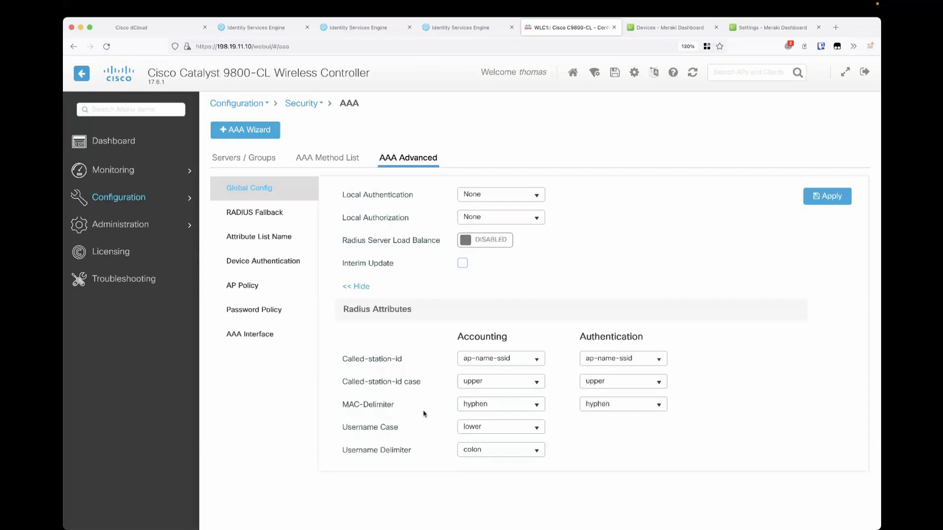
# - Set the MAC delimiter to colon for both accounting and authentication, and apply the RADIUS attribute changes
pyautogui.click(473, 407)
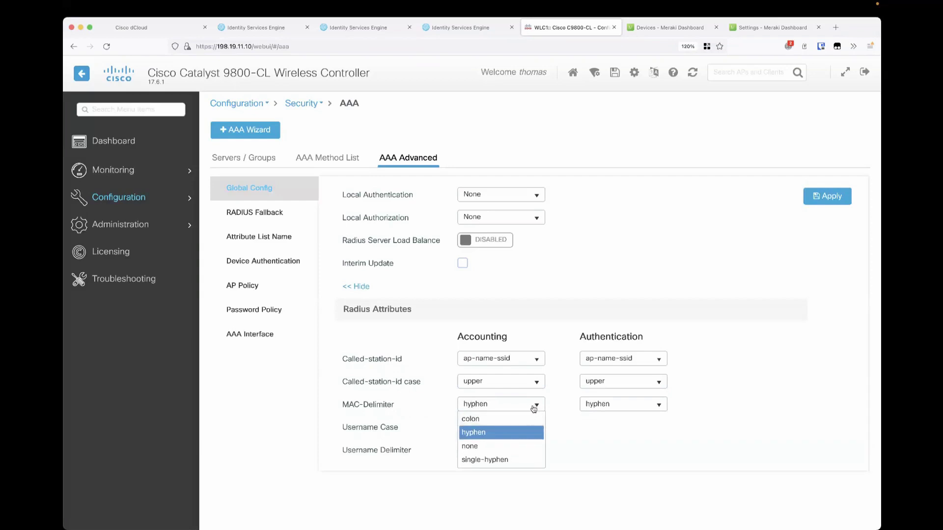
pyautogui.click(495, 422)
pyautogui.click(590, 406)
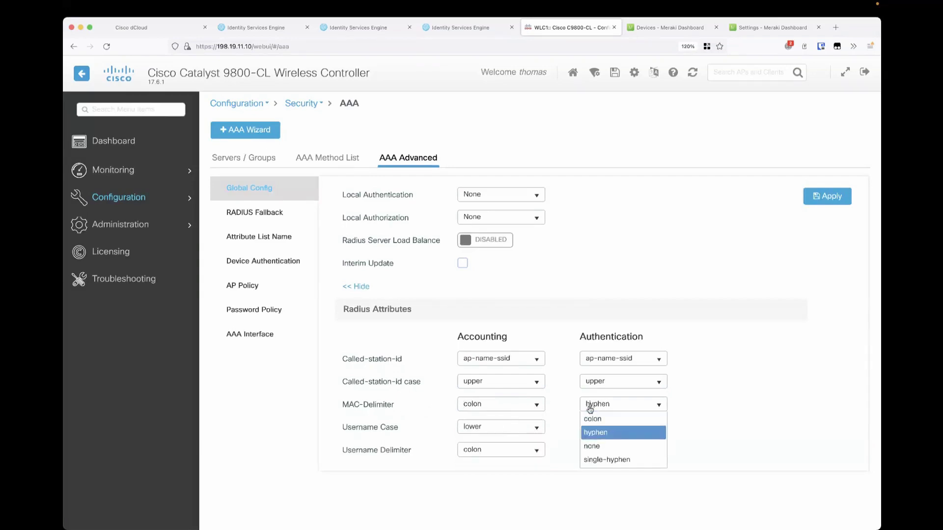
pyautogui.click(592, 419)
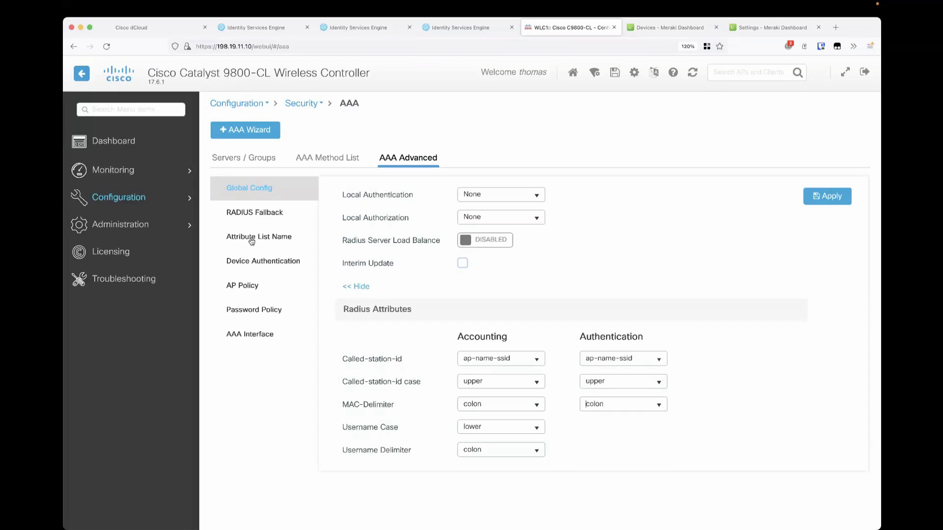
pyautogui.click(819, 196)
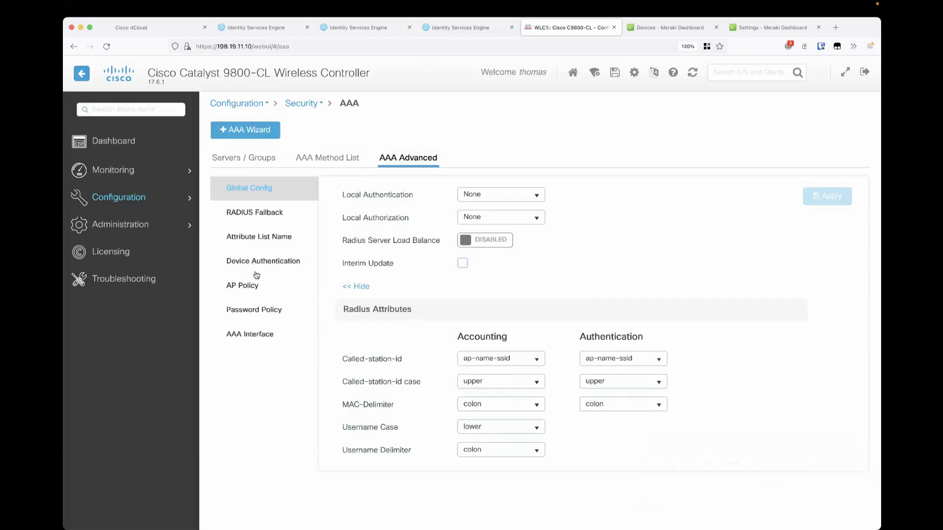
# - Check the advanced AAA interface settings and the attribute list names
pyautogui.click(251, 335)
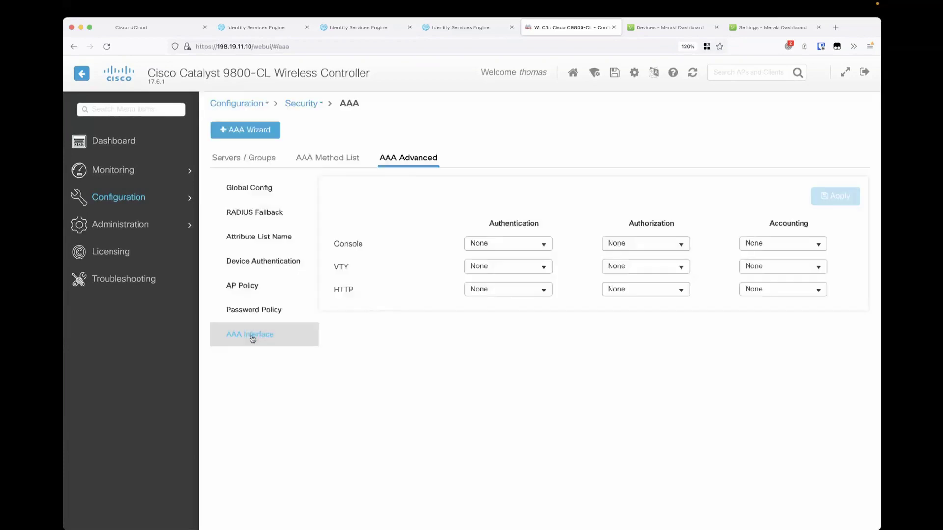
pyautogui.click(249, 241)
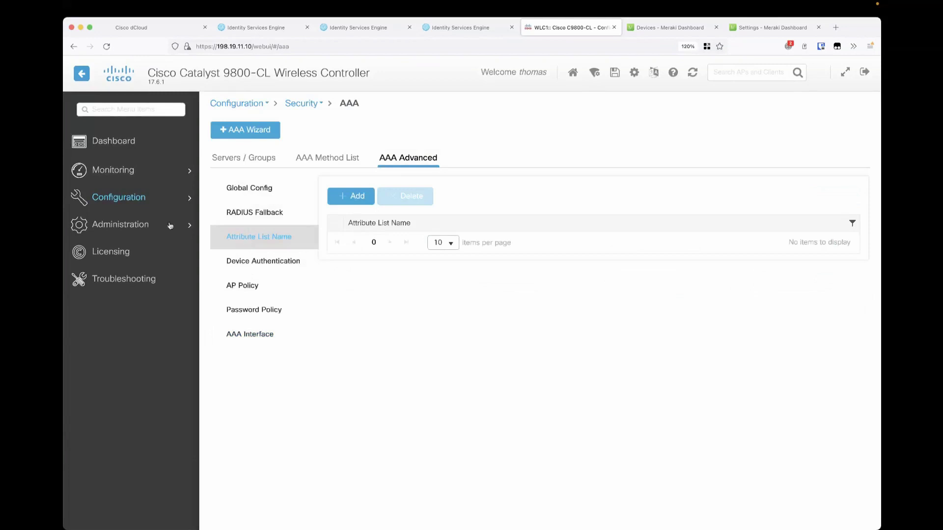
# - Open the guest policy profile and review its CTS policy, RADIUS profiling, TLV caching and VLAN/VLAN group options
pyautogui.moveTo(144, 201)
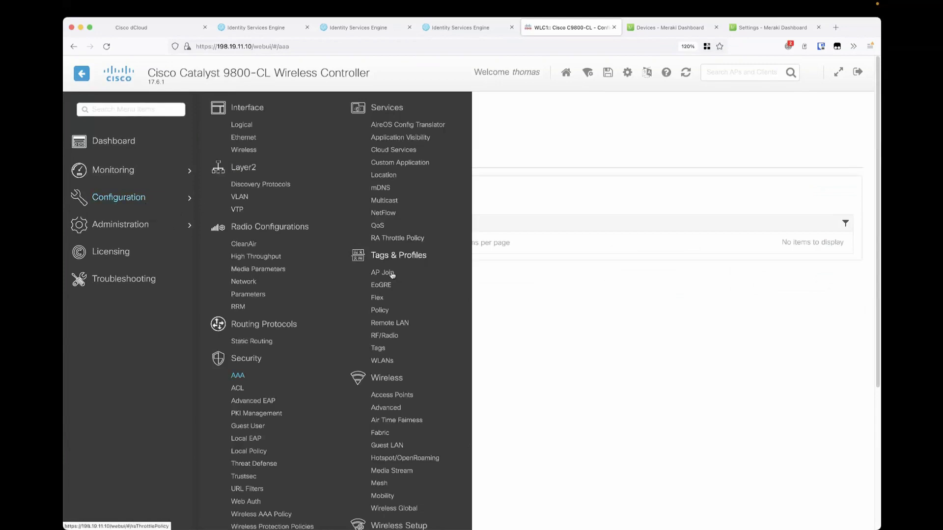
pyautogui.click(379, 310)
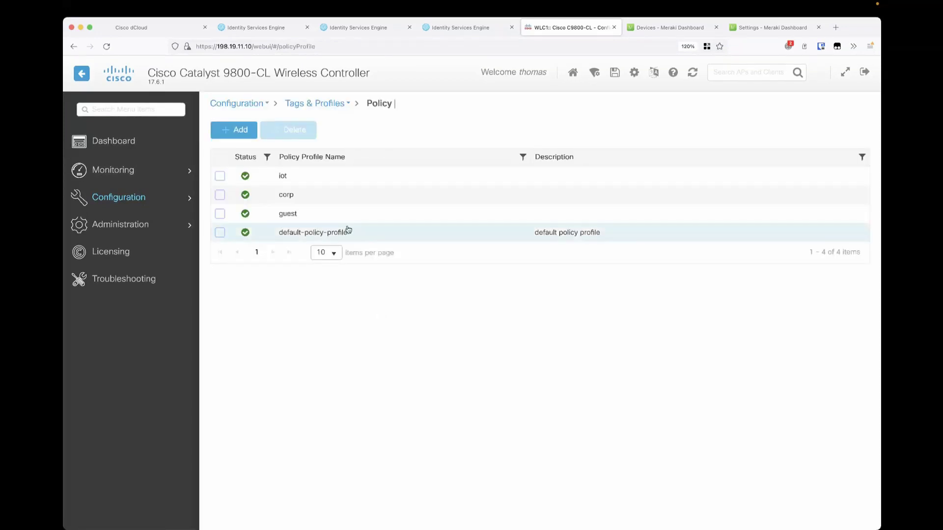
pyautogui.click(288, 216)
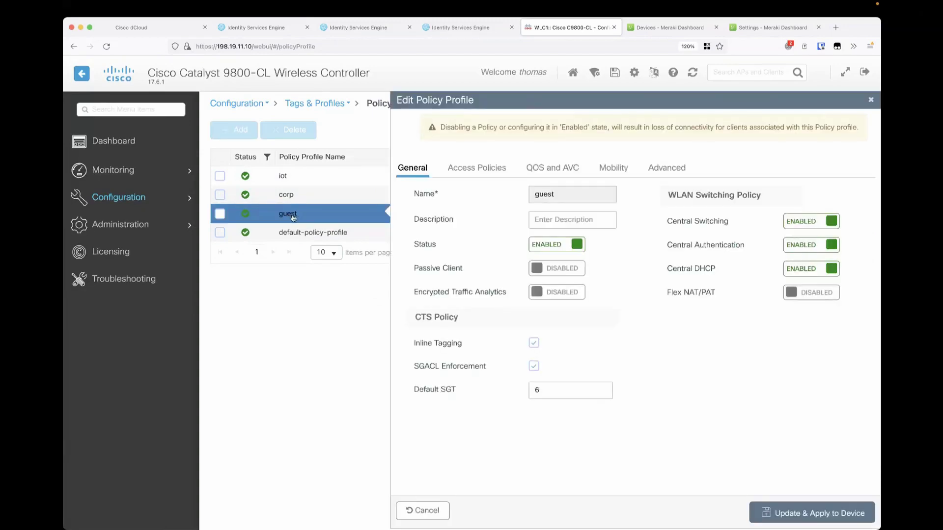
pyautogui.click(535, 344)
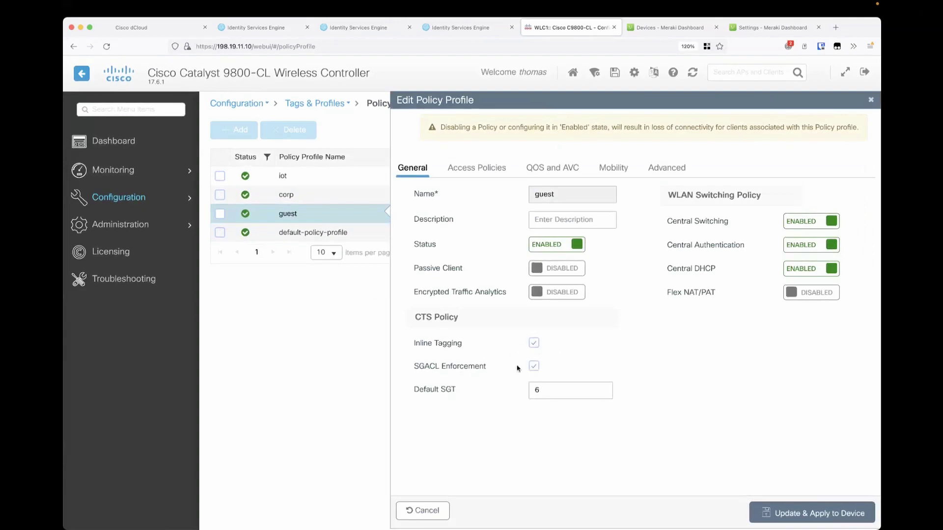
pyautogui.click(480, 174)
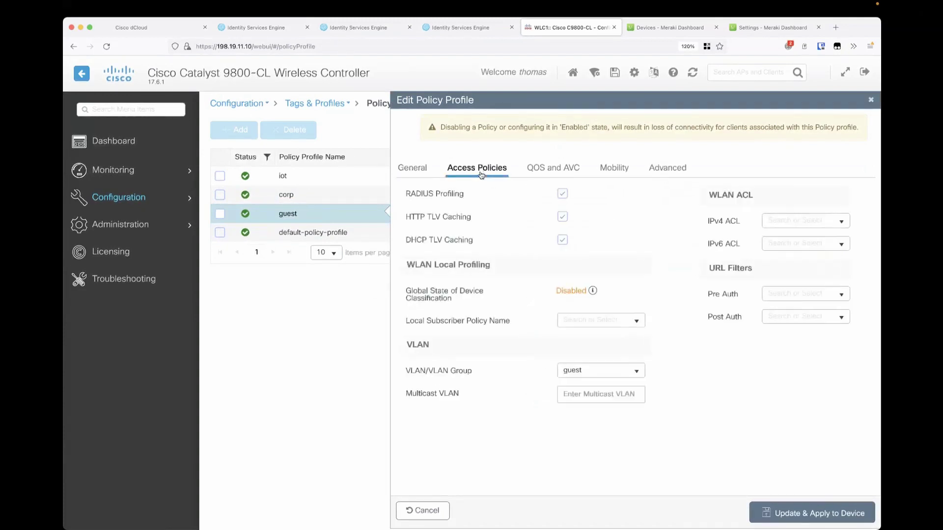
pyautogui.click(561, 240)
pyautogui.click(637, 372)
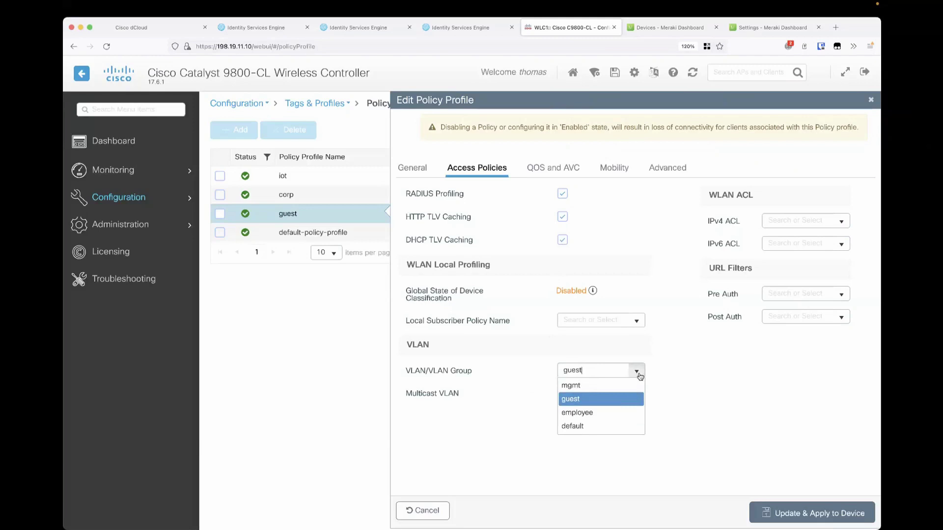
pyautogui.click(669, 378)
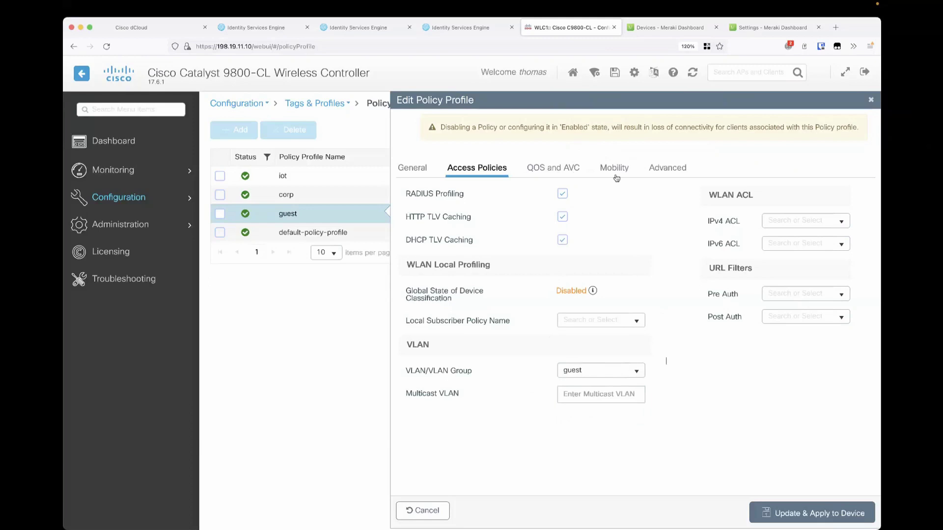
# - Review the guest policy profile's advanced settings, including DHCP, Allow AAA Override and NAC State, leaving both AAA options enabled
pyautogui.click(657, 171)
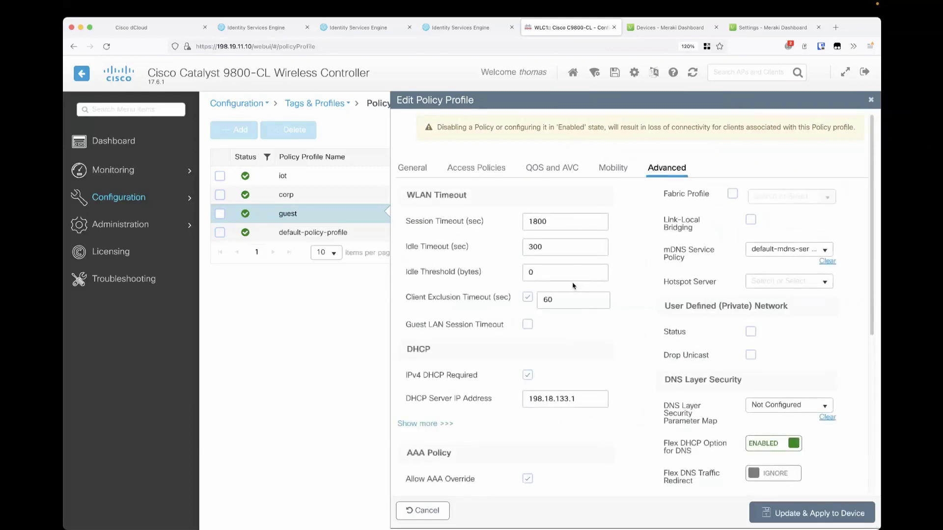
pyautogui.scroll(-2, 574, 284)
pyautogui.scroll(-3, 573, 284)
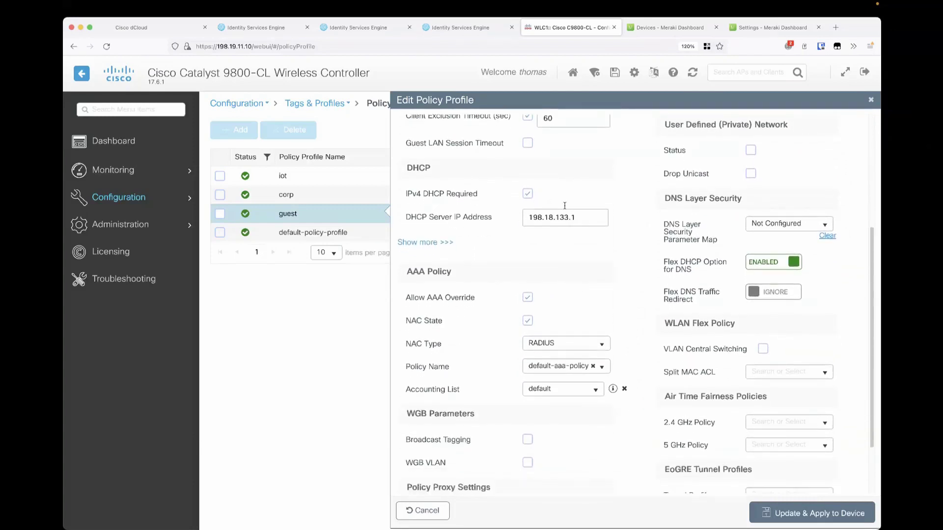
pyautogui.scroll(-2, 557, 290)
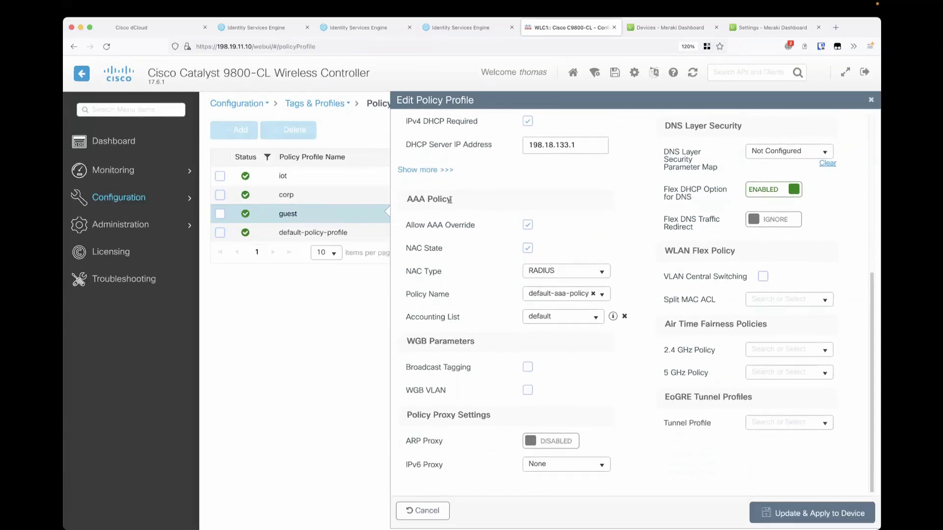
pyautogui.click(530, 228)
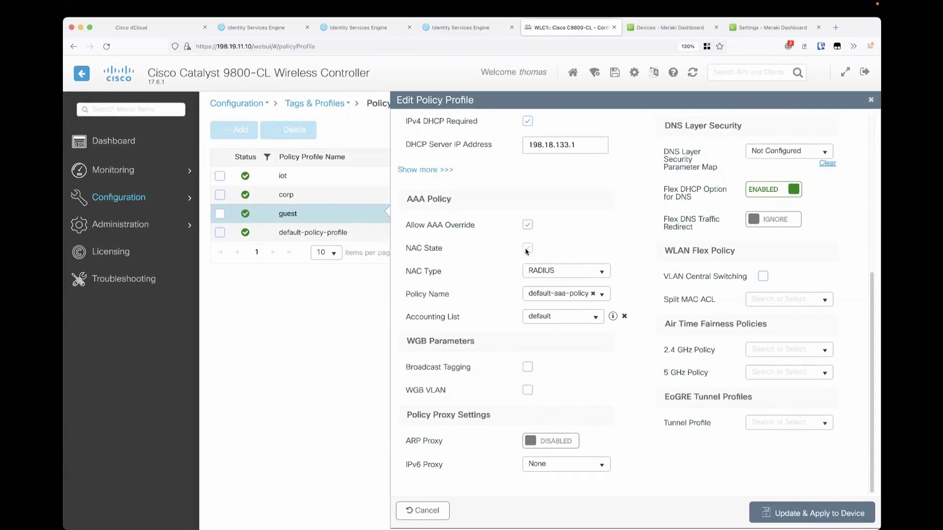
pyautogui.click(527, 249)
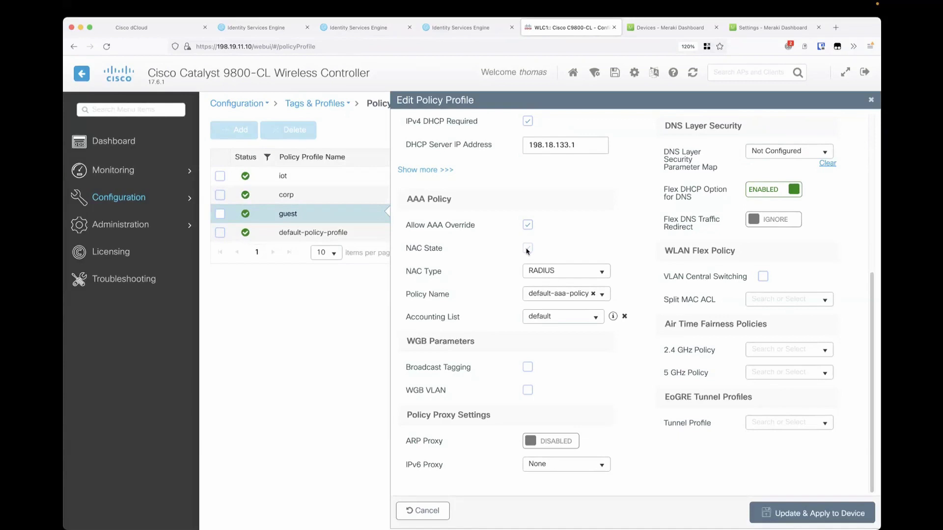
pyautogui.click(527, 249)
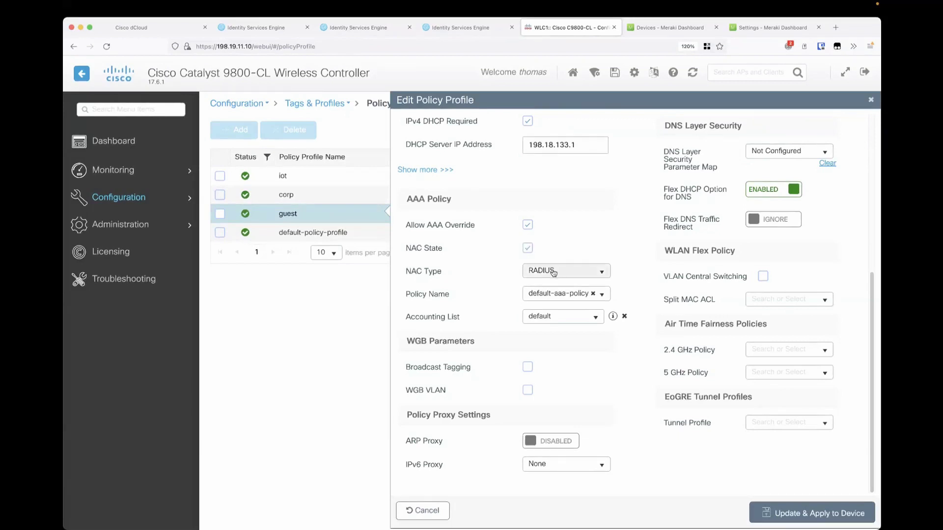
# - Check the available AAA policy names and accounting lists for the guest policy profile
pyautogui.click(604, 296)
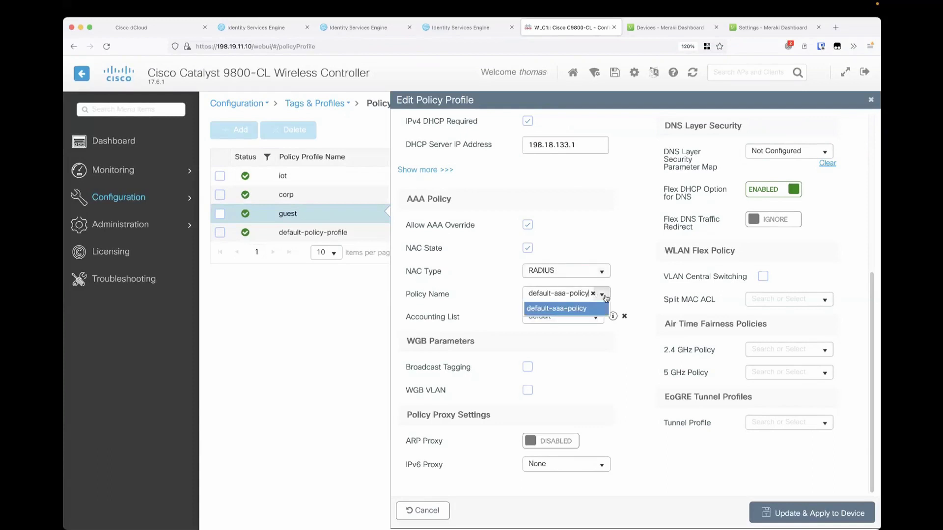
pyautogui.click(605, 297)
pyautogui.click(597, 318)
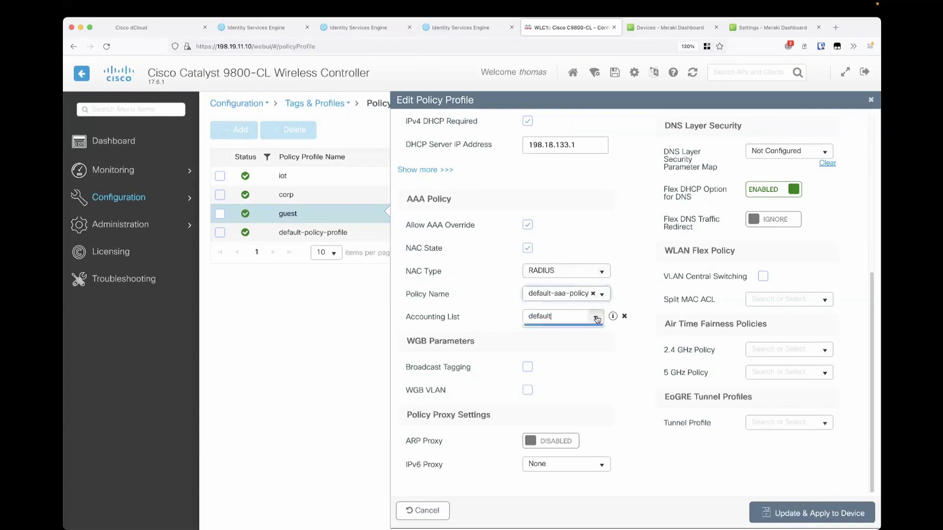
pyautogui.click(596, 318)
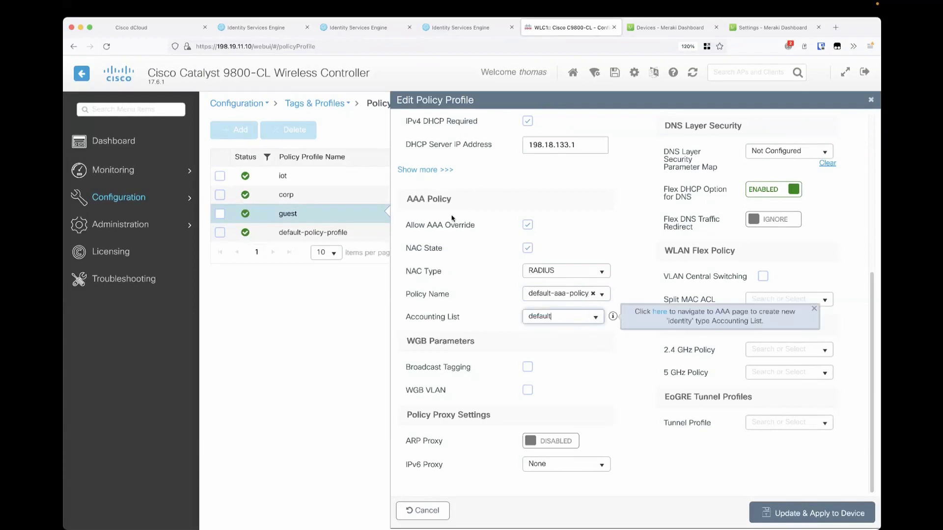
pyautogui.scroll(5, 452, 218)
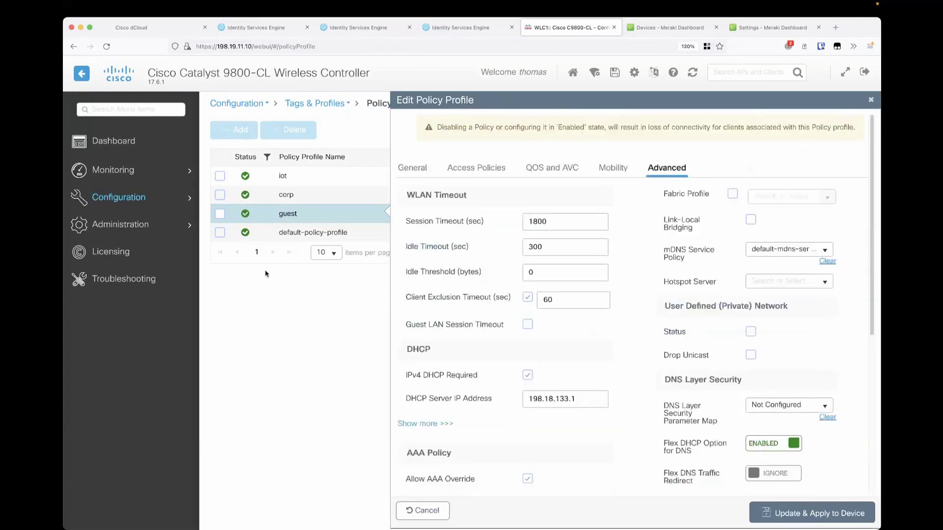
# - Open the iot policy profile and review its default SGT, profiling settings and VLAN/VLAN group options
pyautogui.click(282, 179)
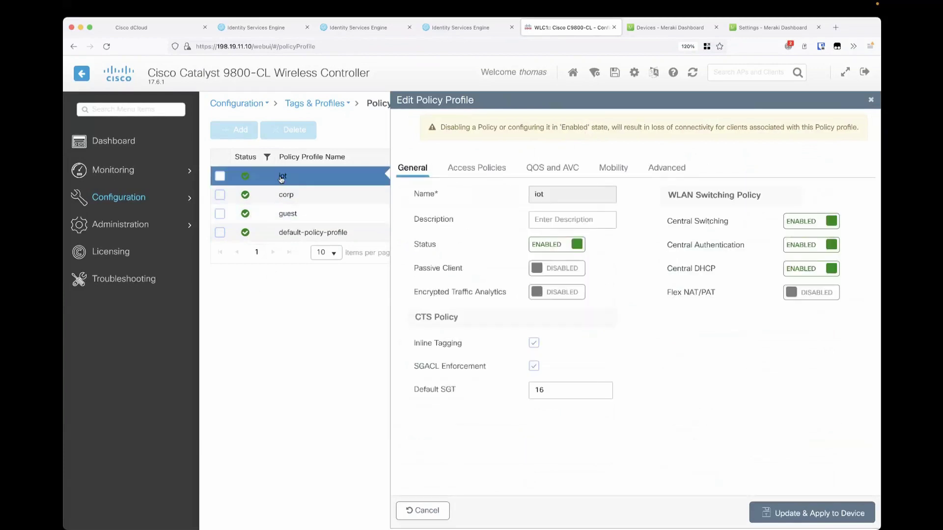
pyautogui.doubleClick(537, 391)
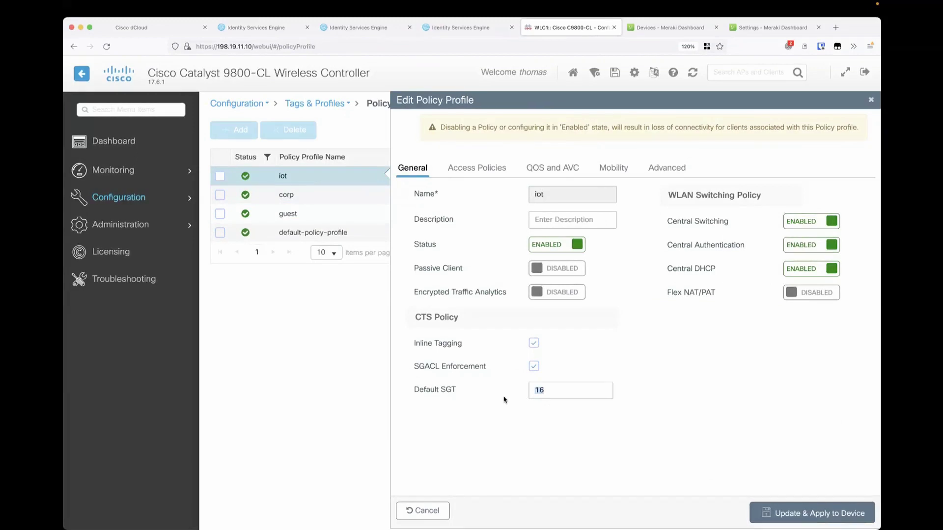
pyautogui.click(466, 164)
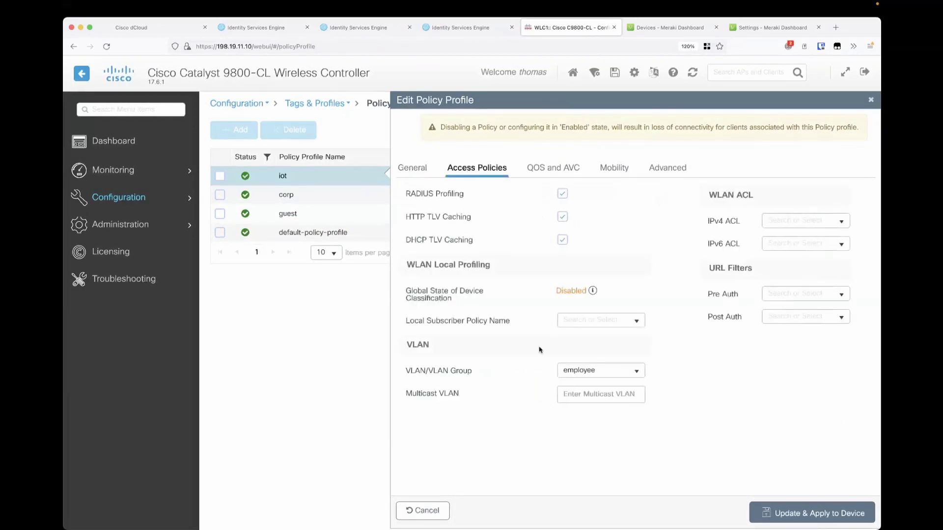
pyautogui.click(635, 372)
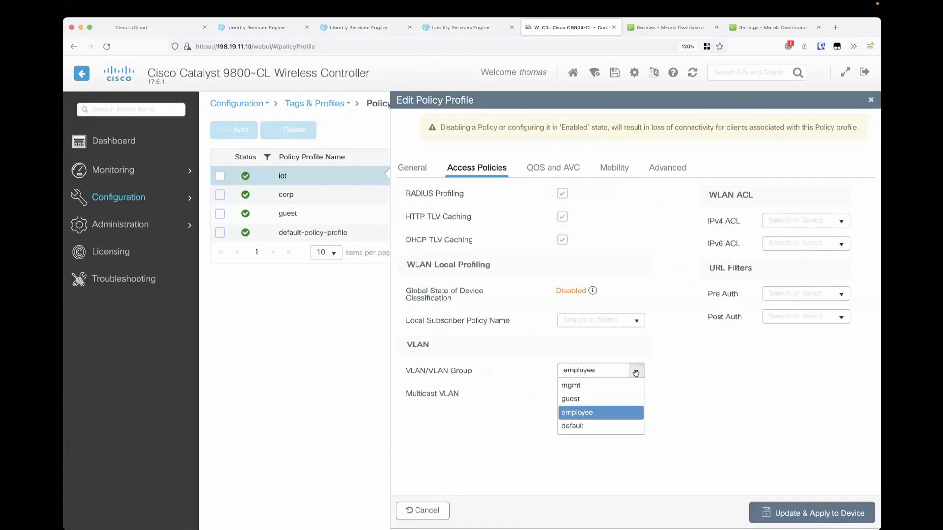
pyautogui.click(636, 371)
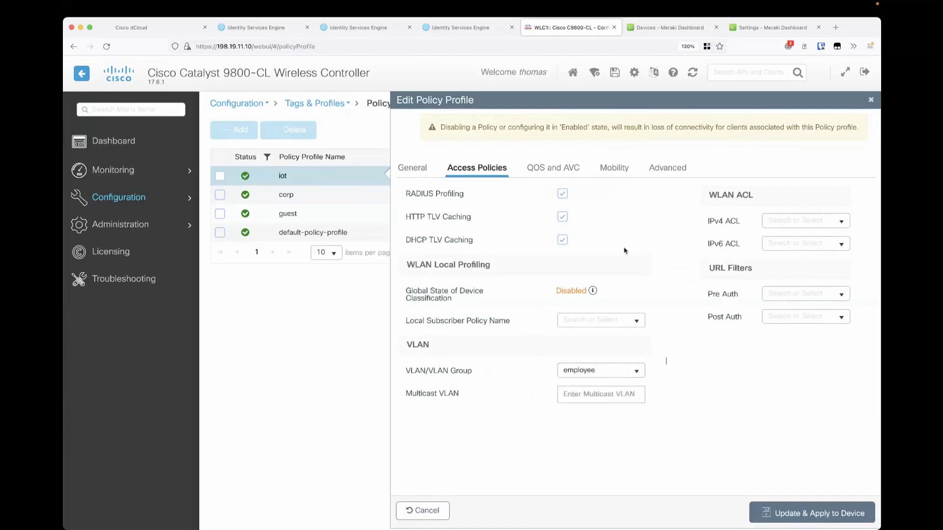
# - Review the iot policy profile's advanced DHCP and AAA policy settings
pyautogui.click(654, 171)
pyautogui.scroll(-4, 596, 285)
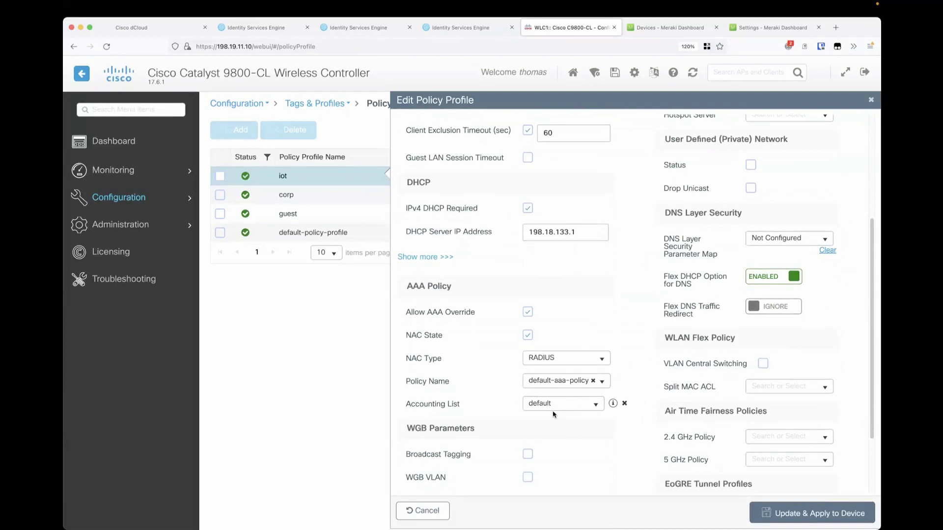
pyautogui.scroll(-2, 554, 415)
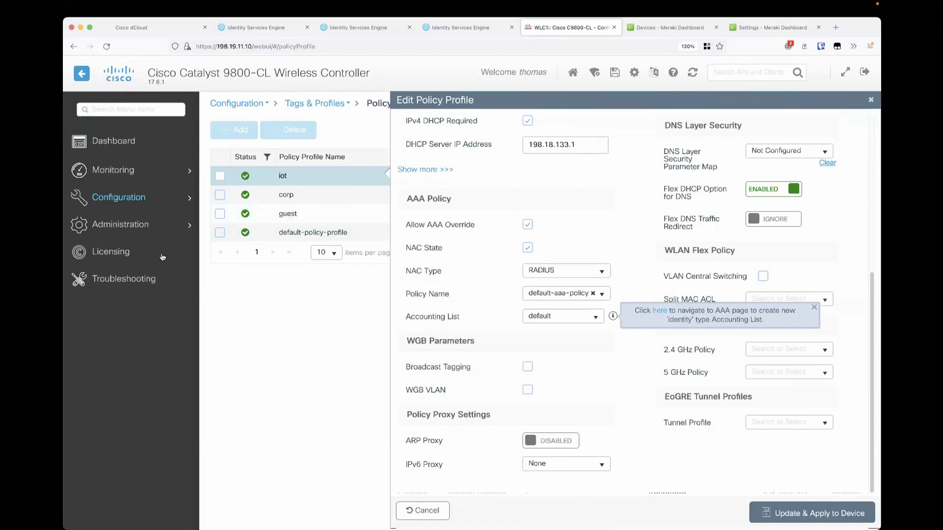
# - Open default-policy-tag in the tags configuration and review its WLAN-to-policy profile maps
pyautogui.click(119, 199)
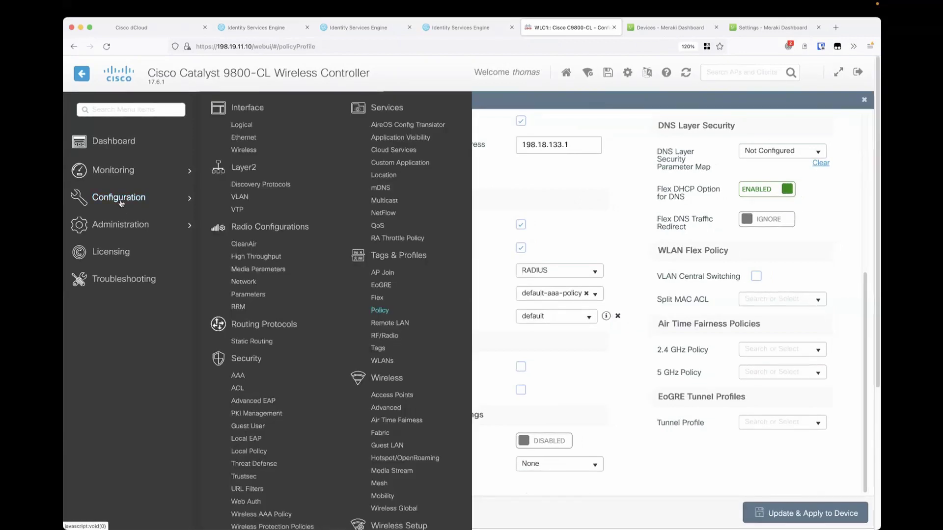
pyautogui.click(377, 350)
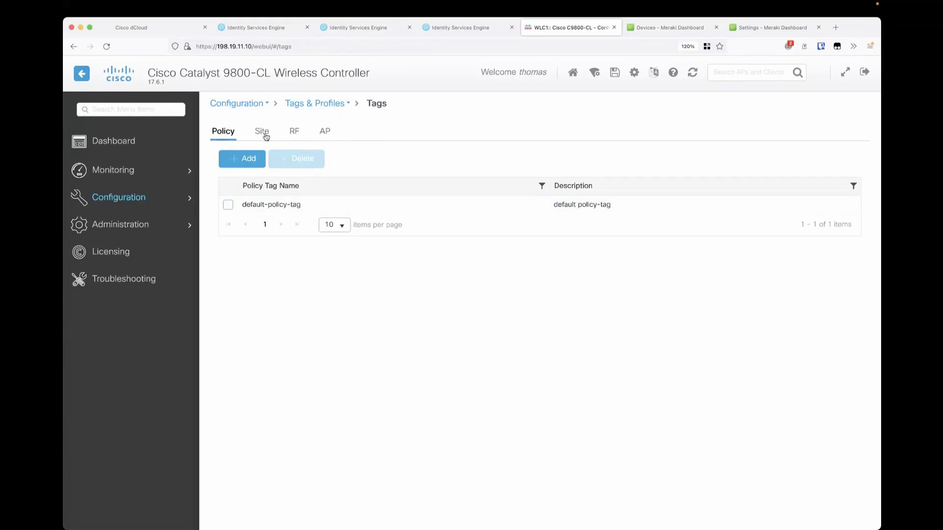
pyautogui.click(265, 207)
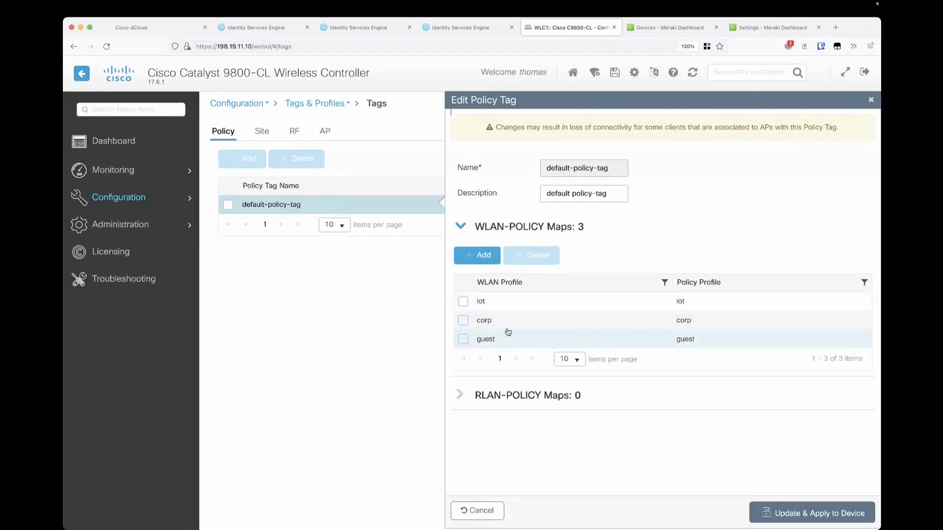
# - Check the WLAN and policy profile choices for a new map in default-policy-tag, and close the tag without changes
pyautogui.click(482, 257)
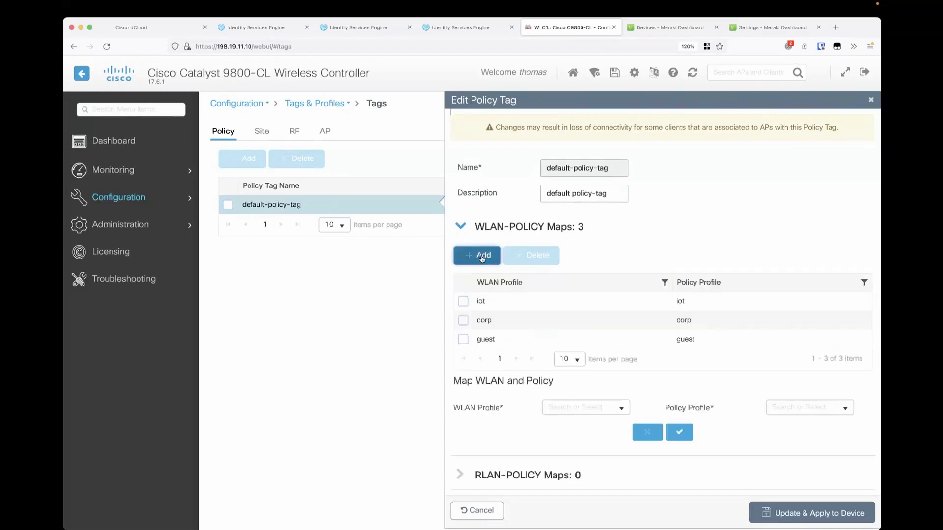
pyautogui.click(624, 408)
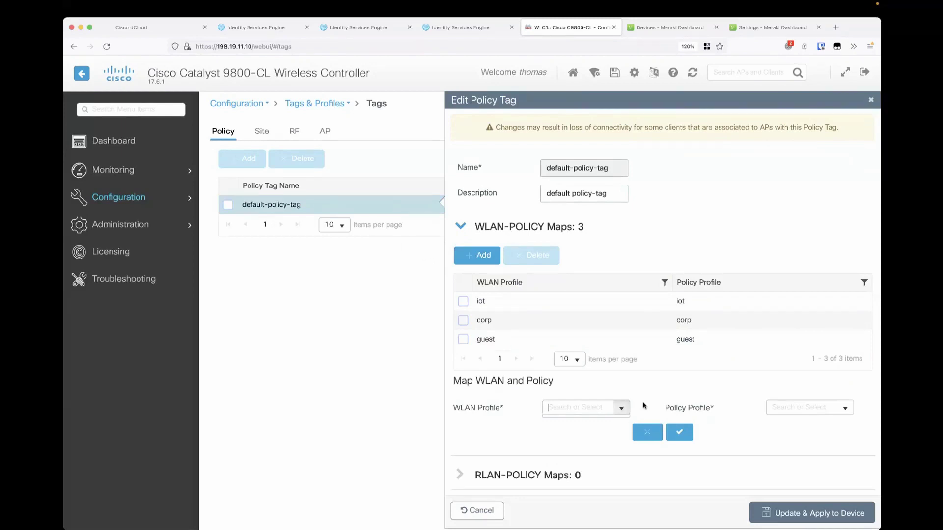
pyautogui.click(845, 410)
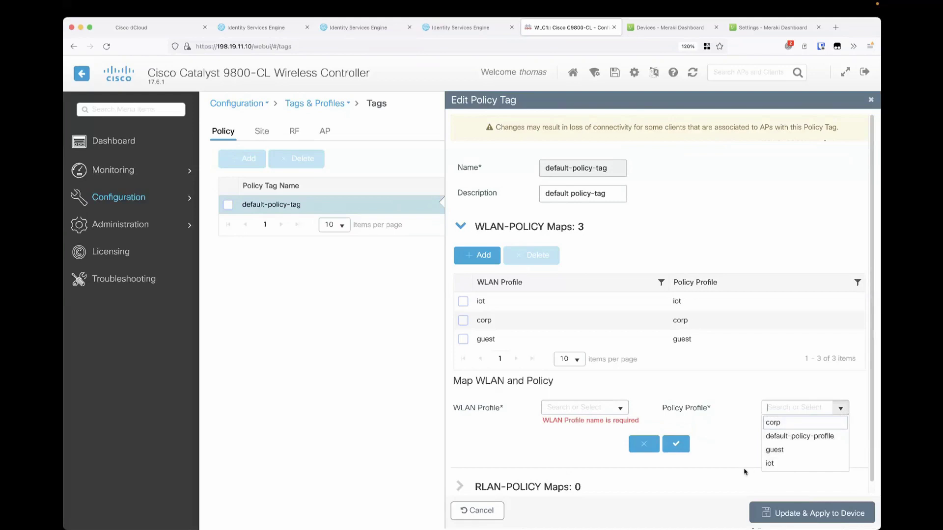
pyautogui.click(644, 445)
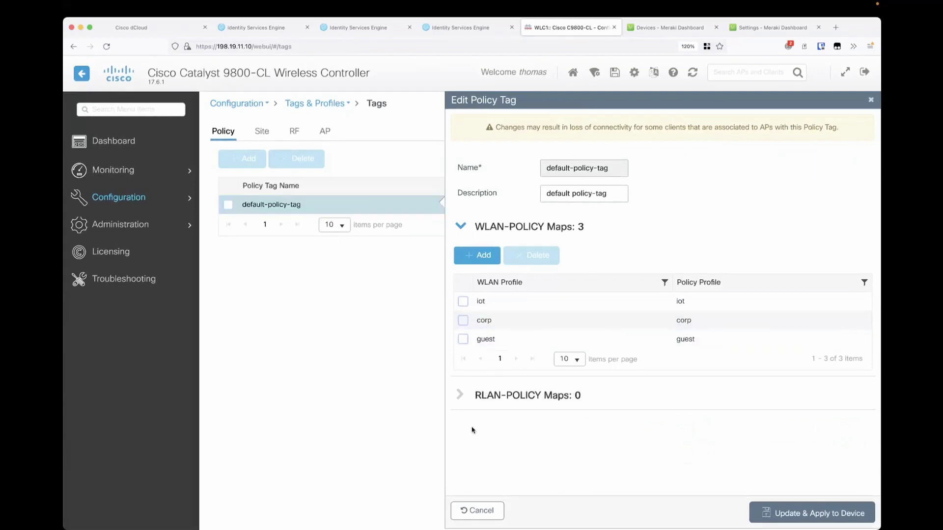
pyautogui.click(479, 511)
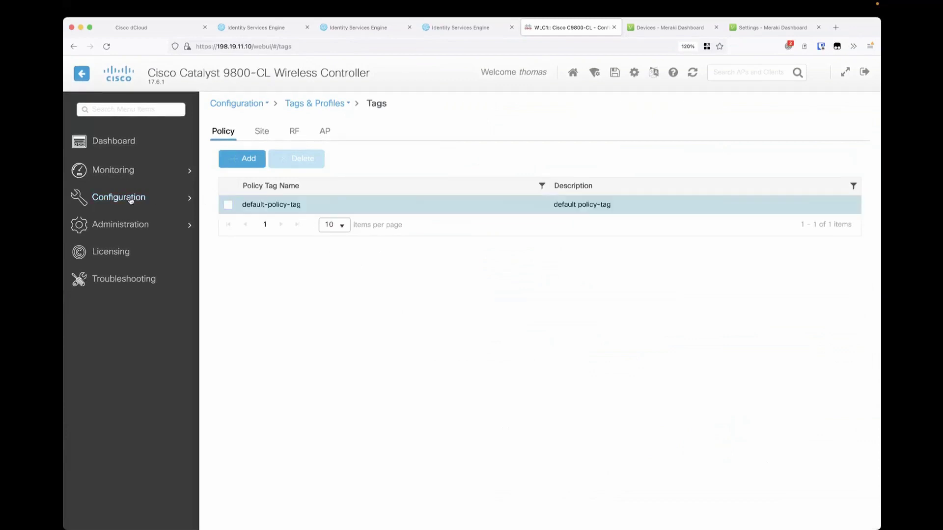
# - Open the wireless access points configuration and check the policy, site and RF tags assigned to the registered access point
pyautogui.moveTo(129, 198)
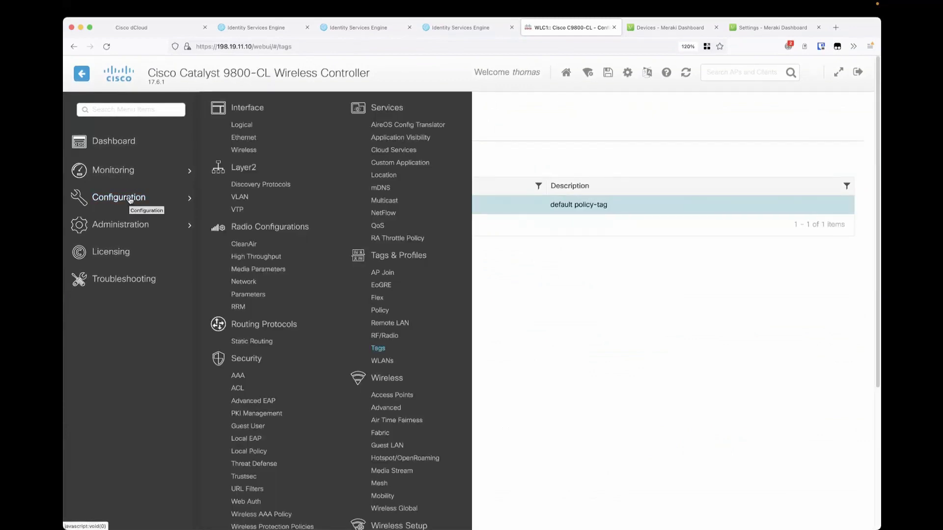
pyautogui.click(393, 395)
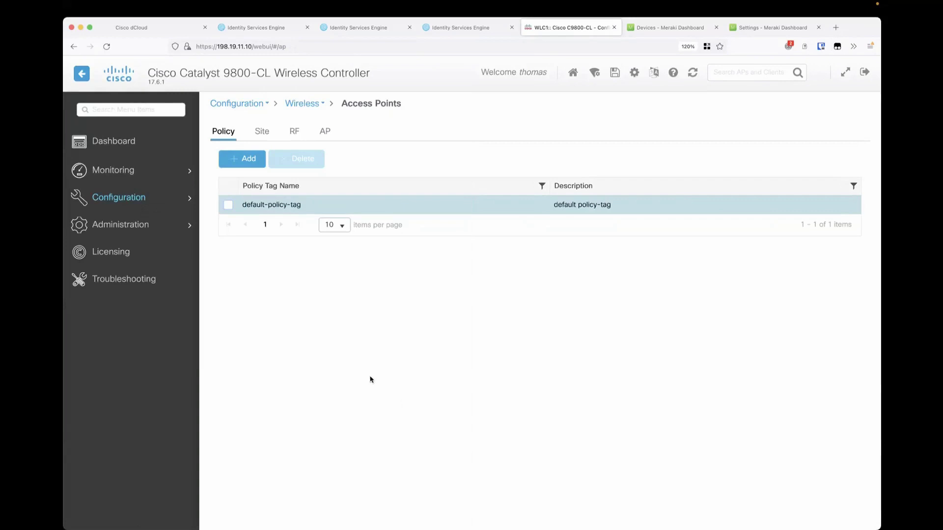
pyautogui.moveTo(137, 201)
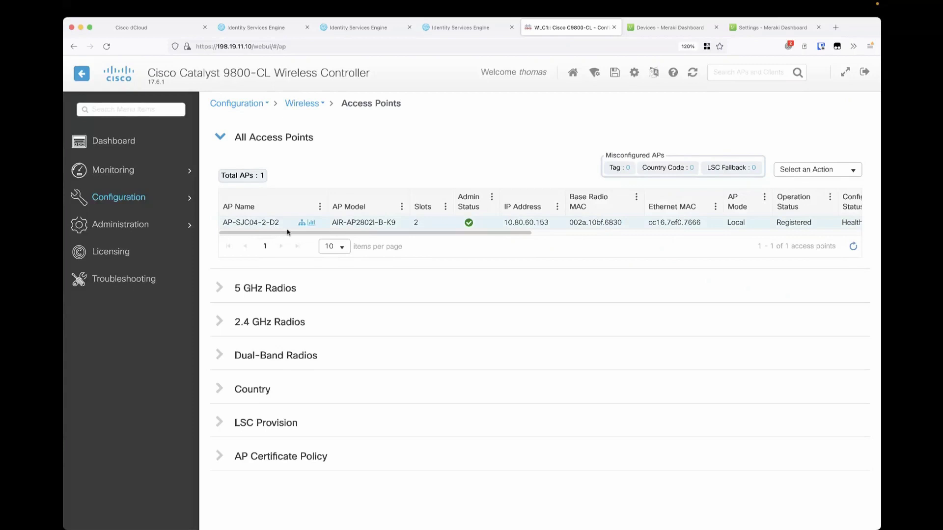
pyautogui.hscroll(5, 729, 226)
pyautogui.hscroll(10, 724, 227)
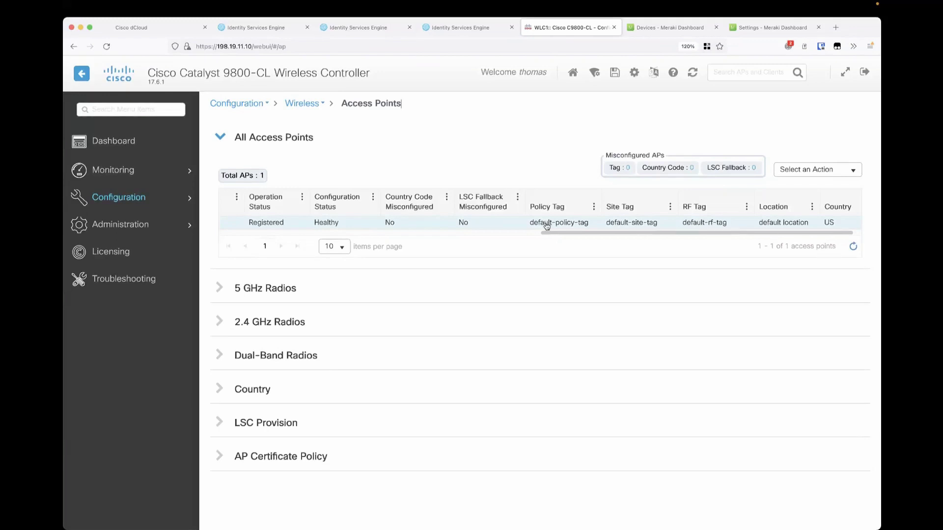
pyautogui.hscroll(-2, 547, 226)
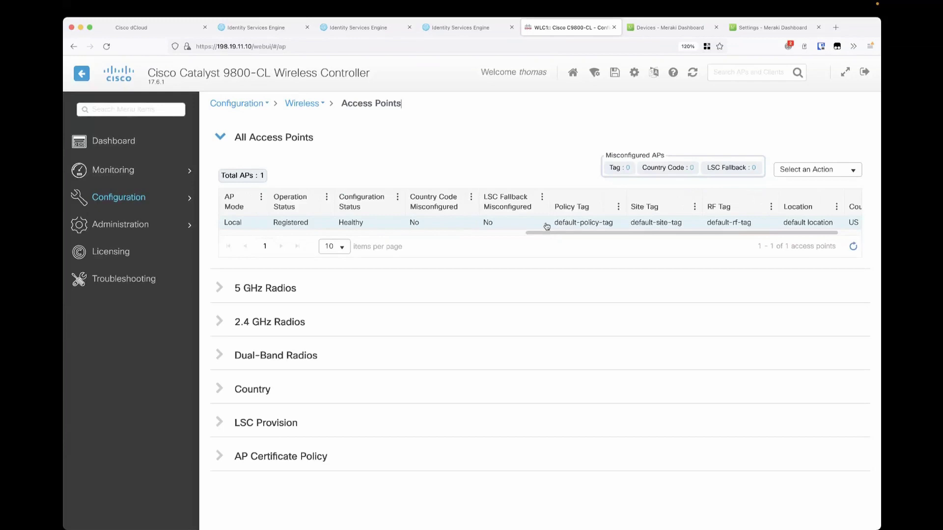
# - Switch to the iPad screen to check its Wi-Fi network list, and return to the wireless controller in the browser
pyautogui.press('super+Tab')
pyautogui.press('super+Tab')
pyautogui.press('super+Tab')
pyautogui.press('super+Tab')
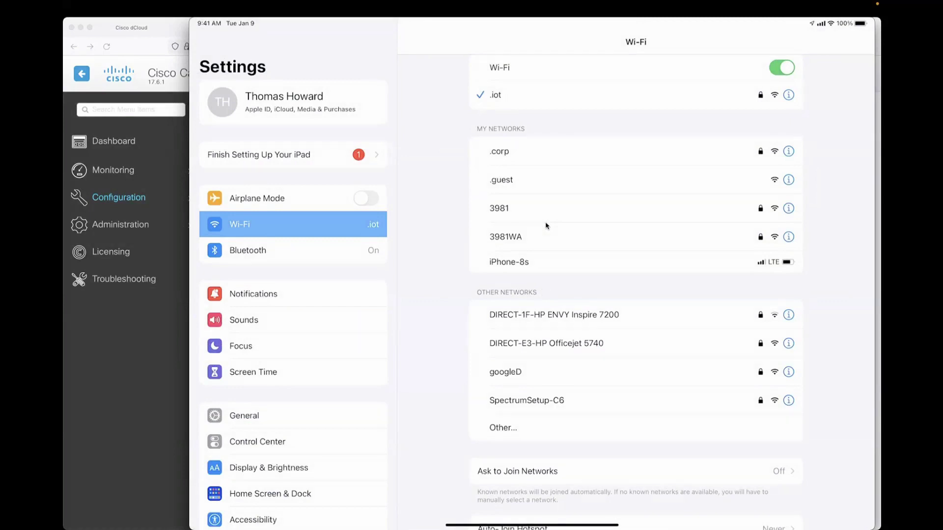
pyautogui.press('super+h')
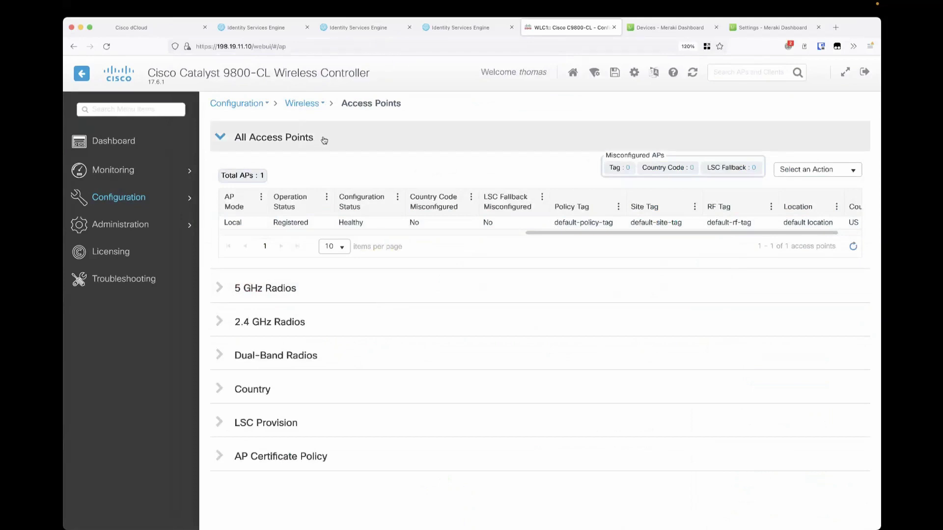
# - Open the wireless clients monitoring list and review the connected clients' SSIDs, IP addresses and states
pyautogui.moveTo(147, 172)
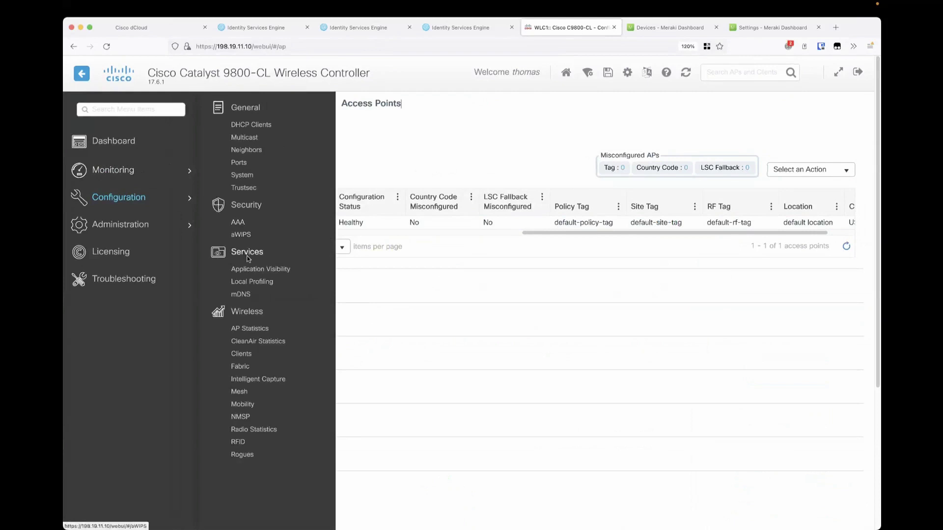
pyautogui.click(241, 354)
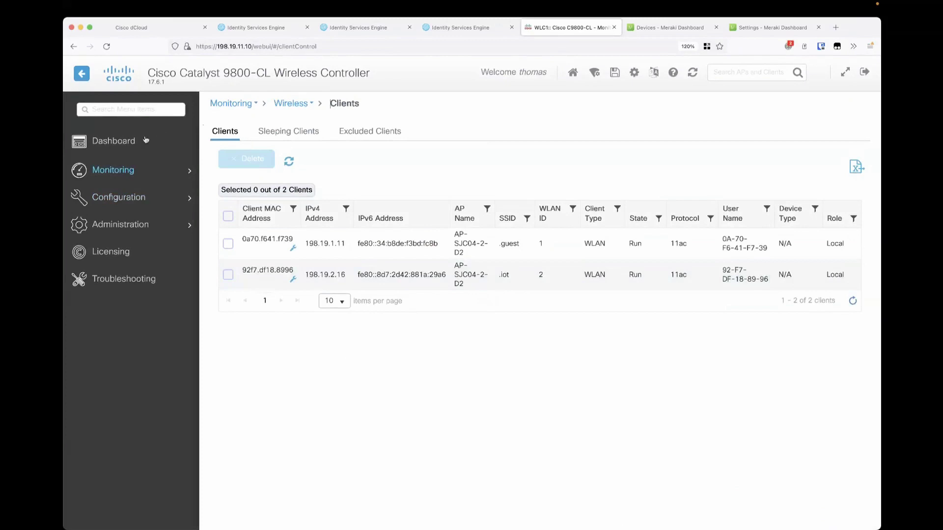
pyautogui.click(123, 168)
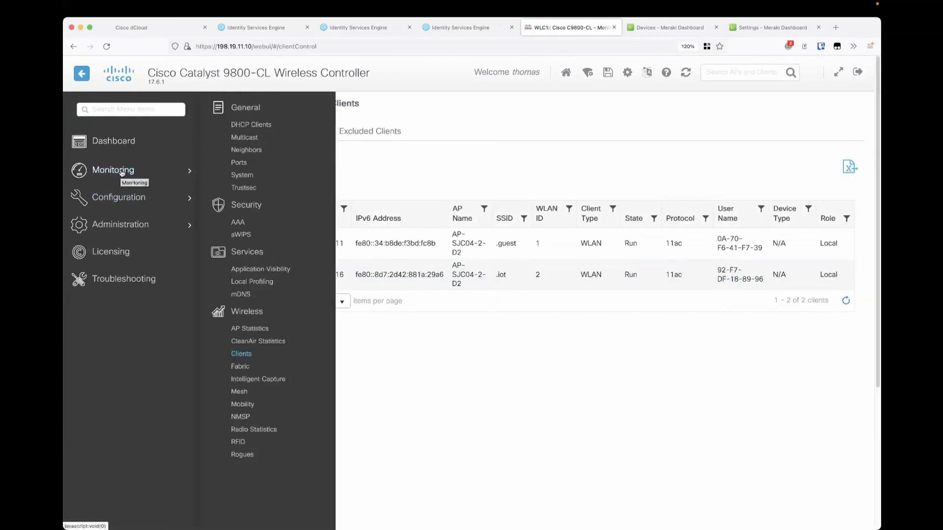
# - Switch to the Cisco ISE RADIUS live logs, refresh them, and review the policies matched by the recent guest and IoT authentications
pyautogui.click(237, 33)
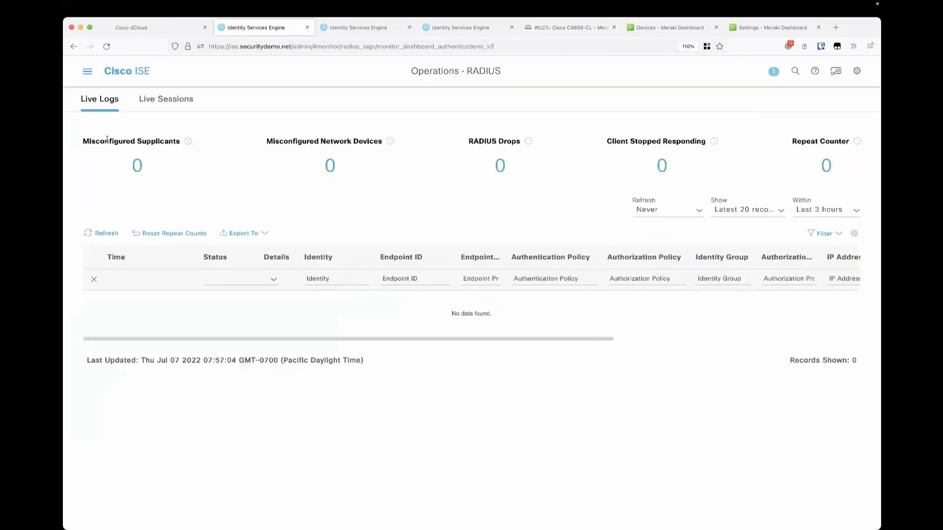
pyautogui.click(103, 234)
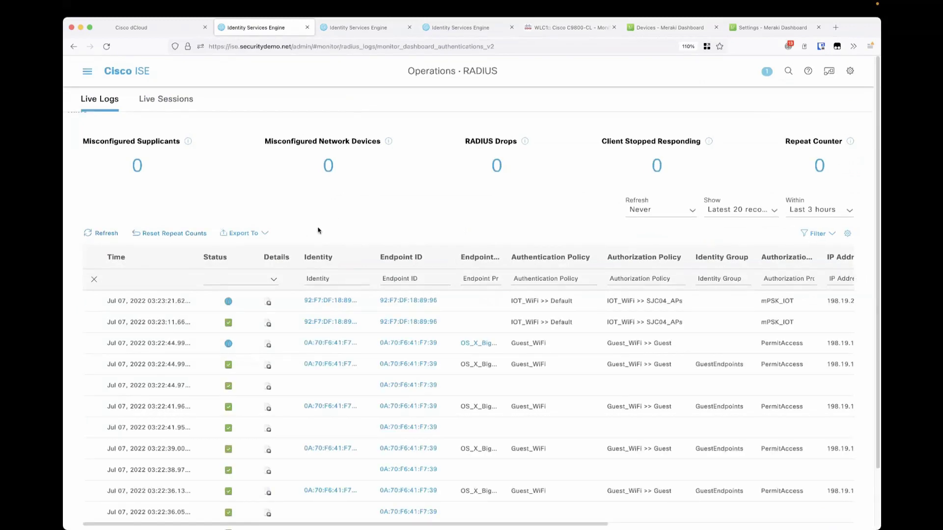
pyautogui.scroll(-3, 318, 230)
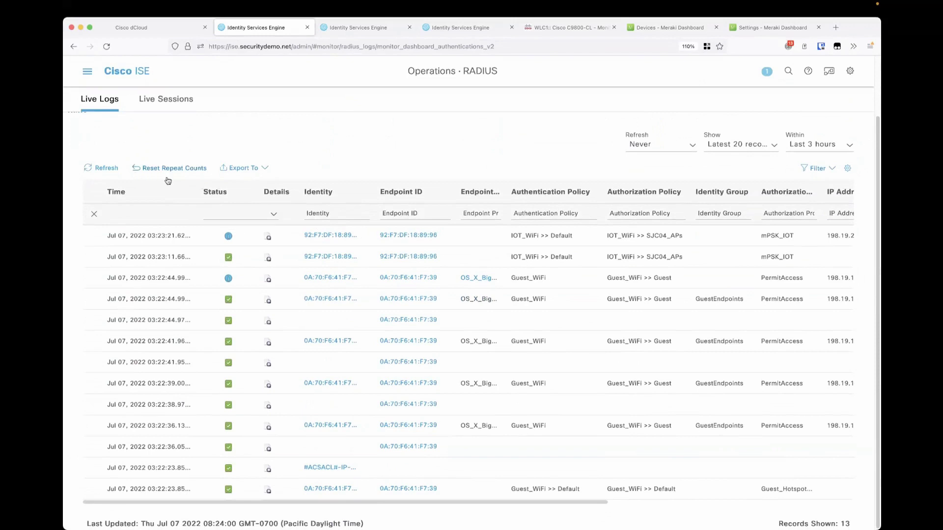
pyautogui.click(100, 167)
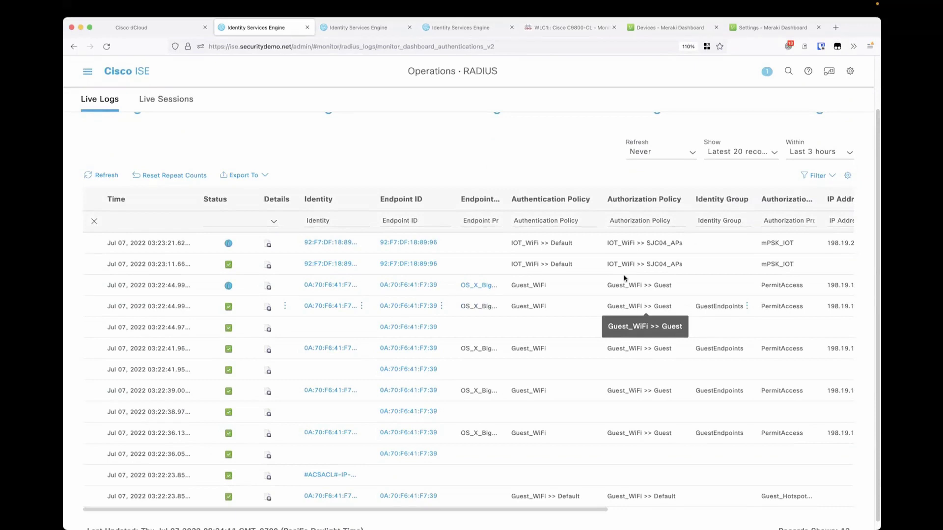
# - Open the Guest_WiFi policy set and examine the failure-handling options of its Default authentication rule
pyautogui.click(329, 28)
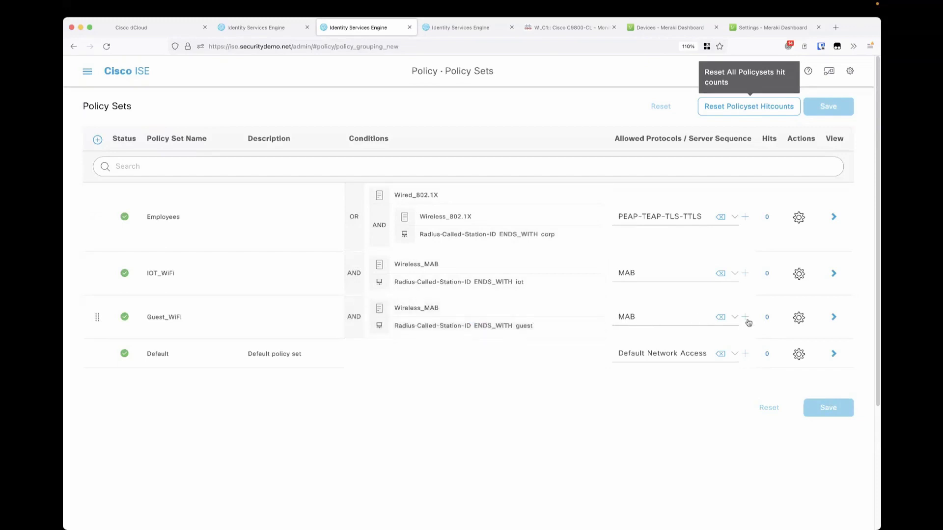
pyautogui.click(834, 317)
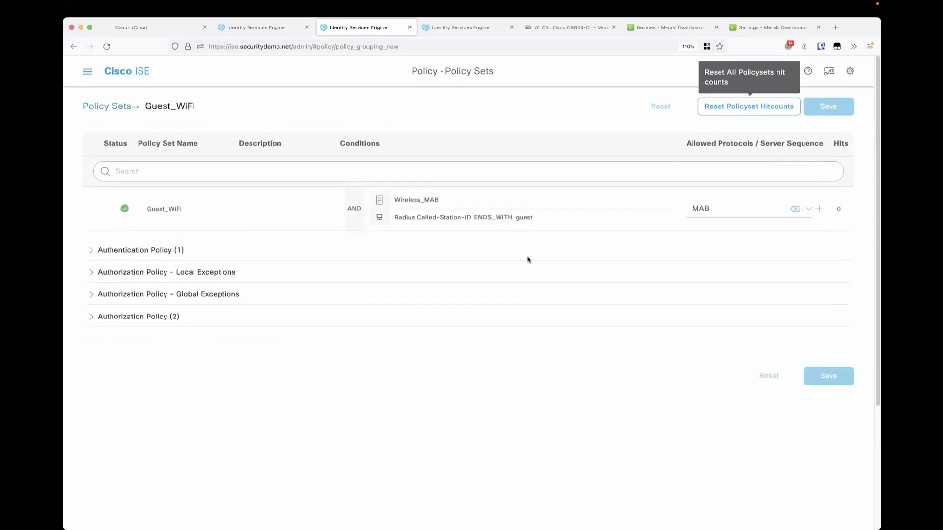
pyautogui.click(93, 250)
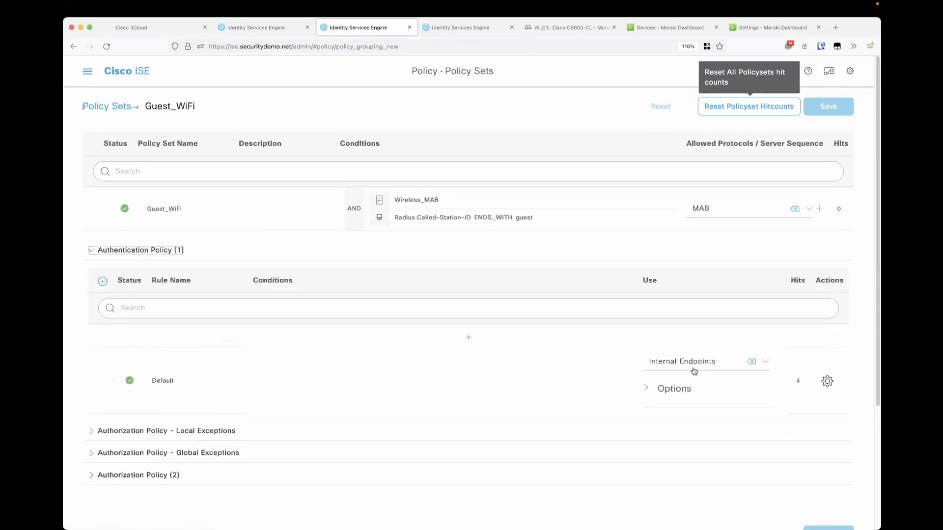
pyautogui.click(644, 388)
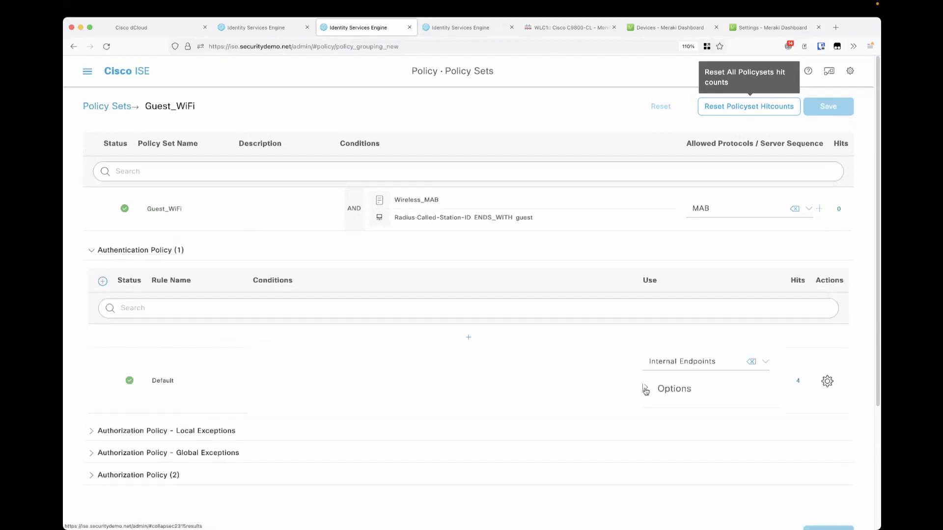
pyautogui.click(644, 388)
pyautogui.scroll(-3, 708, 363)
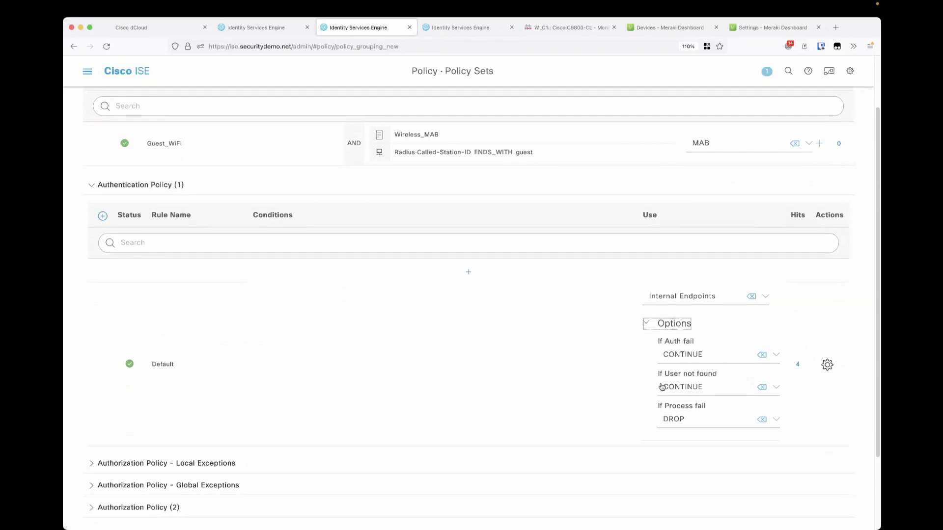
# - Expand the Guest_WiFi authorization policy and examine the profiles and security groups of its rules
pyautogui.scroll(-3, 265, 488)
pyautogui.click(90, 419)
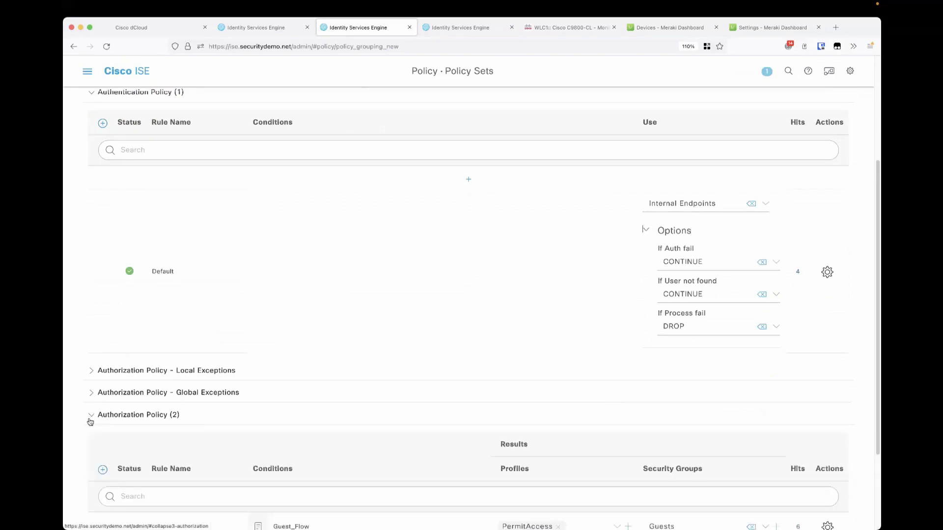
pyautogui.scroll(-3, 197, 420)
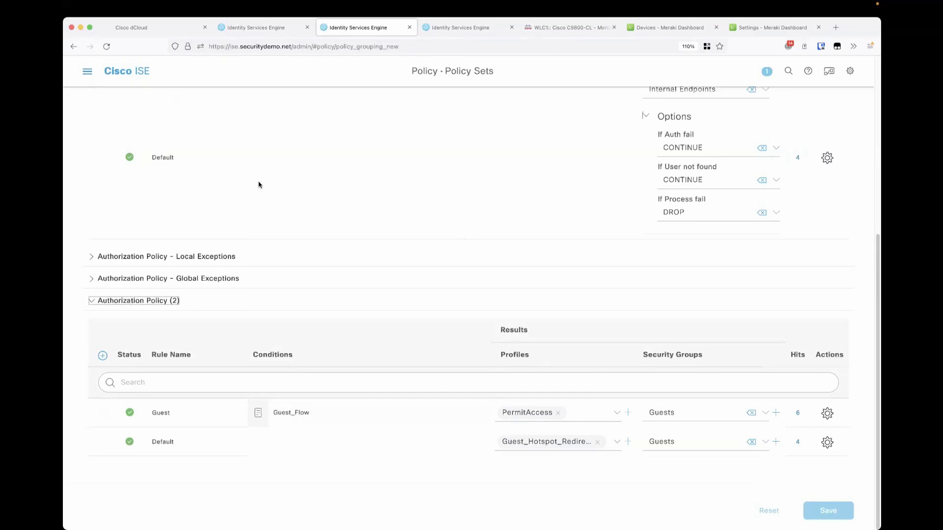
pyautogui.scroll(3, 260, 186)
pyautogui.scroll(3, 260, 186)
# - Open the IOT_WiFi policy set from the policy sets list and examine its authentication options and authorization rules
pyautogui.click(115, 105)
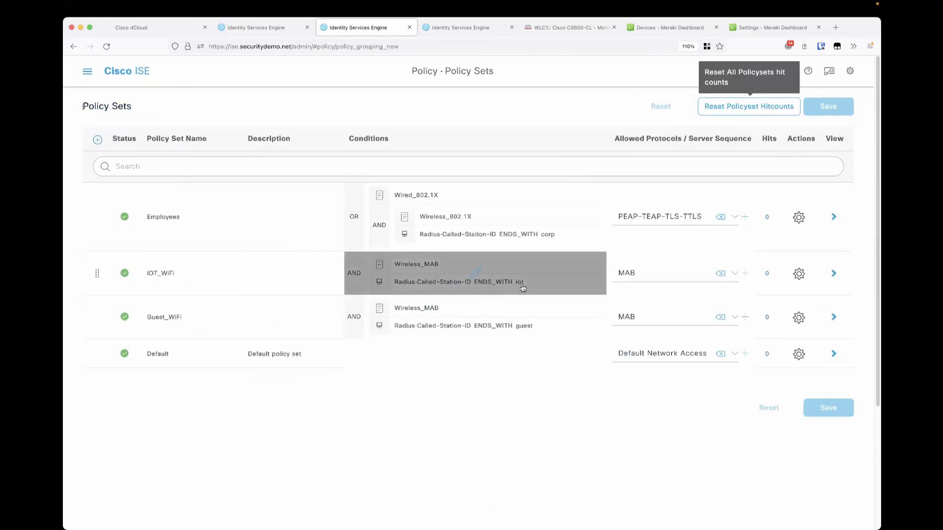
pyautogui.click(834, 273)
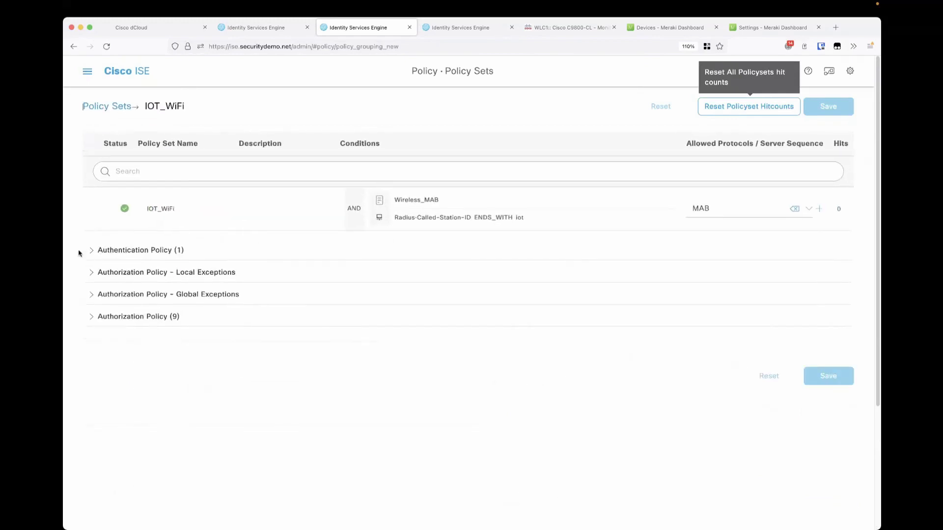
pyautogui.click(91, 252)
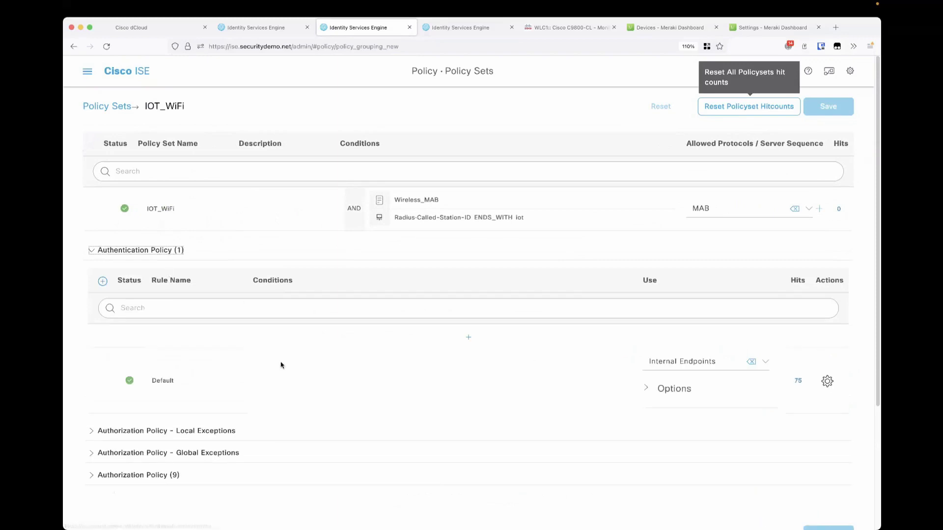
pyautogui.click(647, 389)
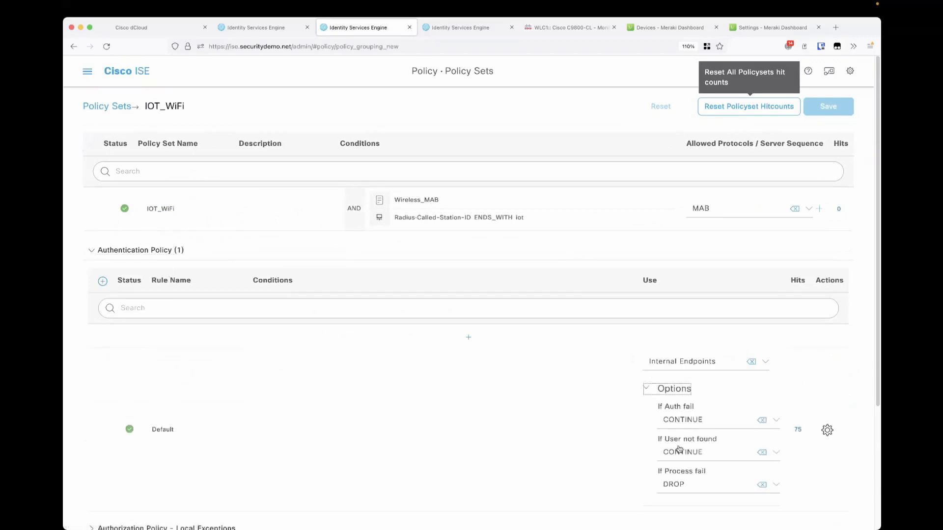
pyautogui.scroll(-5, 505, 423)
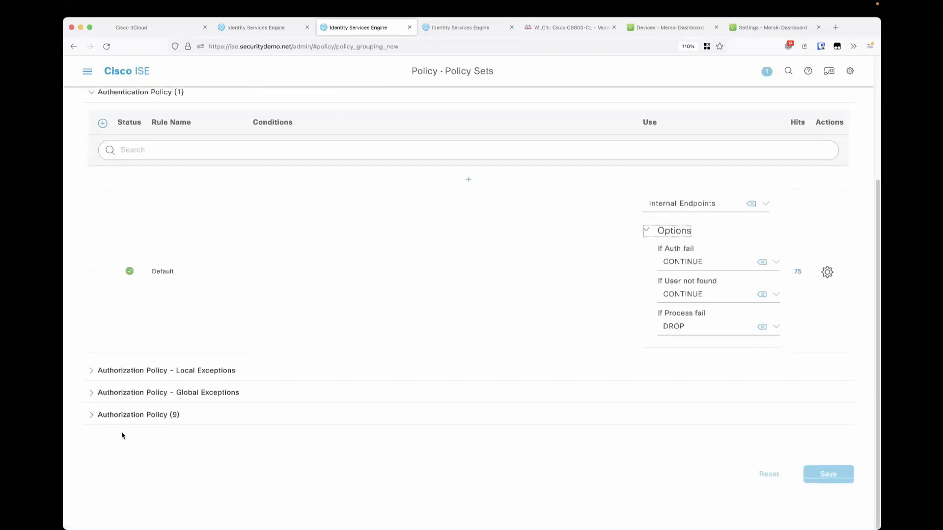
pyautogui.click(91, 416)
pyautogui.scroll(-10, 285, 419)
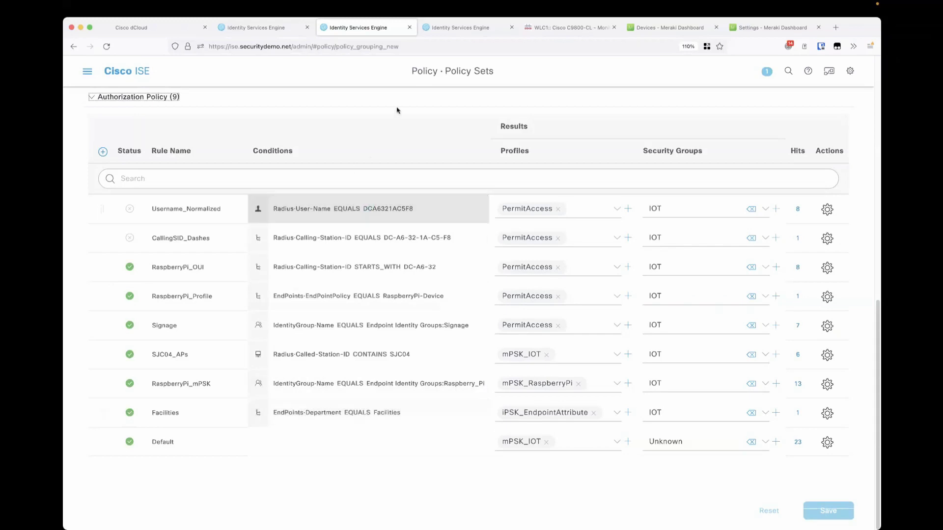
# - Compare the IoT endpoint's entries in the RADIUS live logs with the SJC04_APs rule's condition in the IOT_WiFi policy set
pyautogui.click(261, 32)
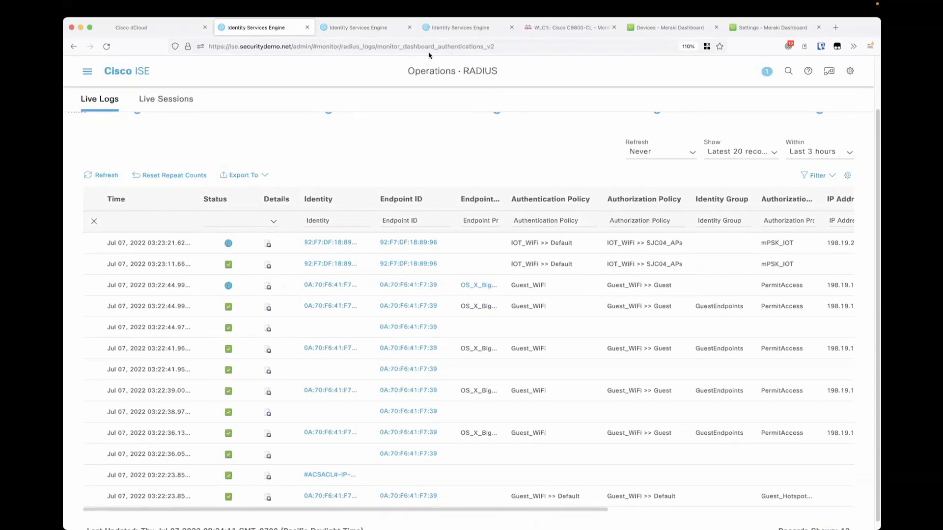
pyautogui.click(368, 29)
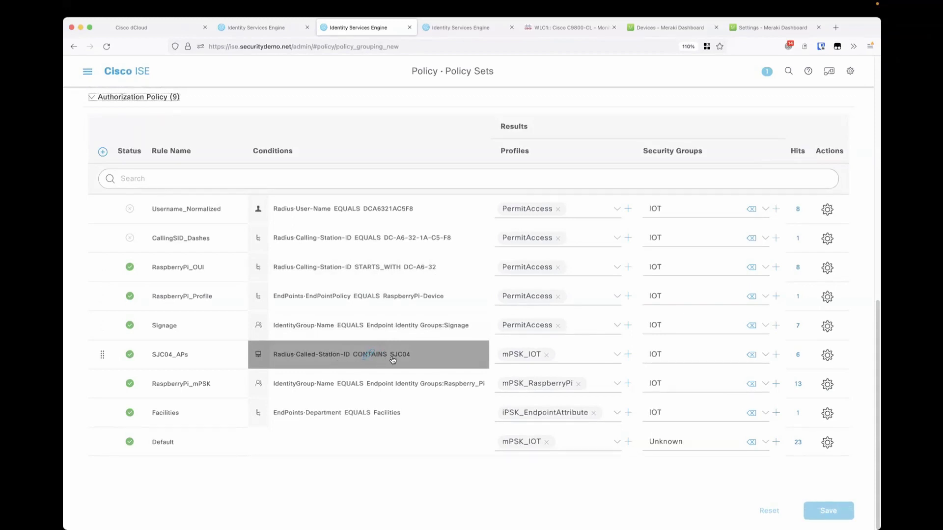
pyautogui.click(267, 30)
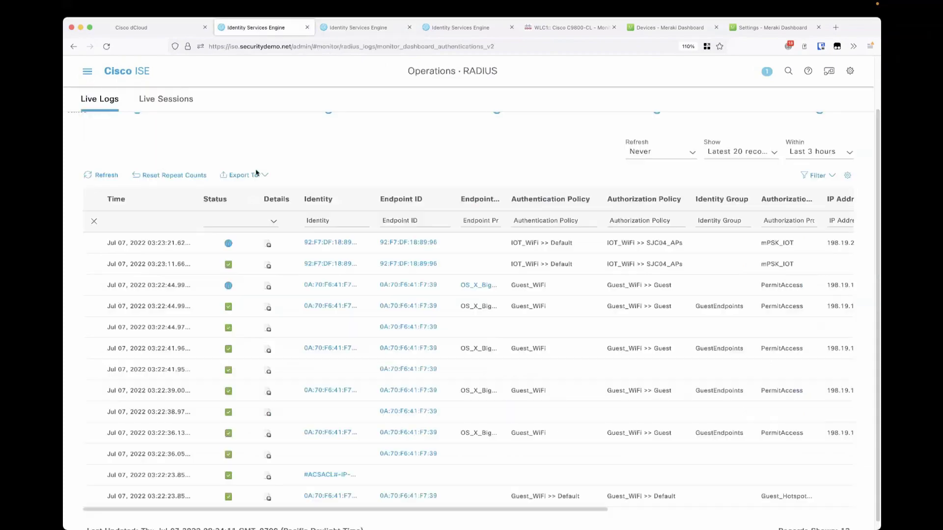
# - Open the details of the IoT endpoint's successful authentication, check the Called-Station-ID for AP name and SSID, and close the report
pyautogui.click(268, 268)
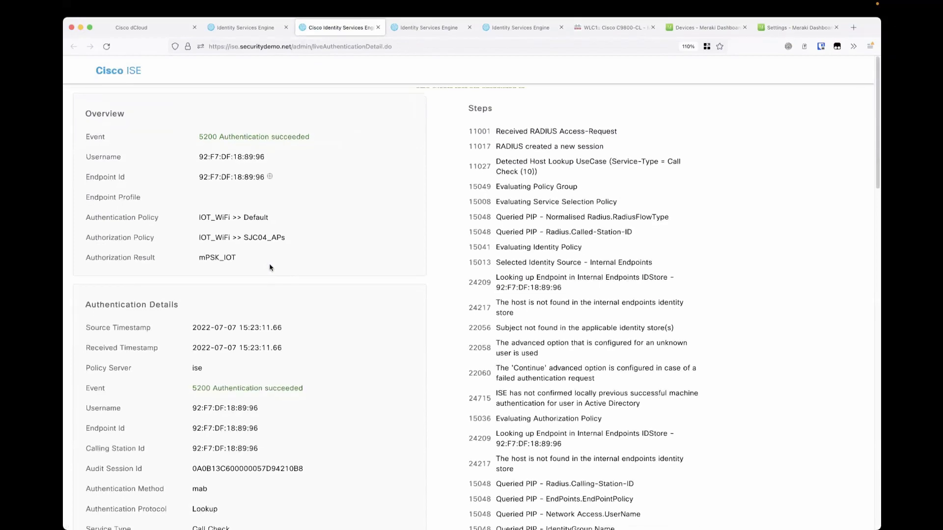
pyautogui.scroll(-10, 268, 267)
pyautogui.scroll(-20, 270, 268)
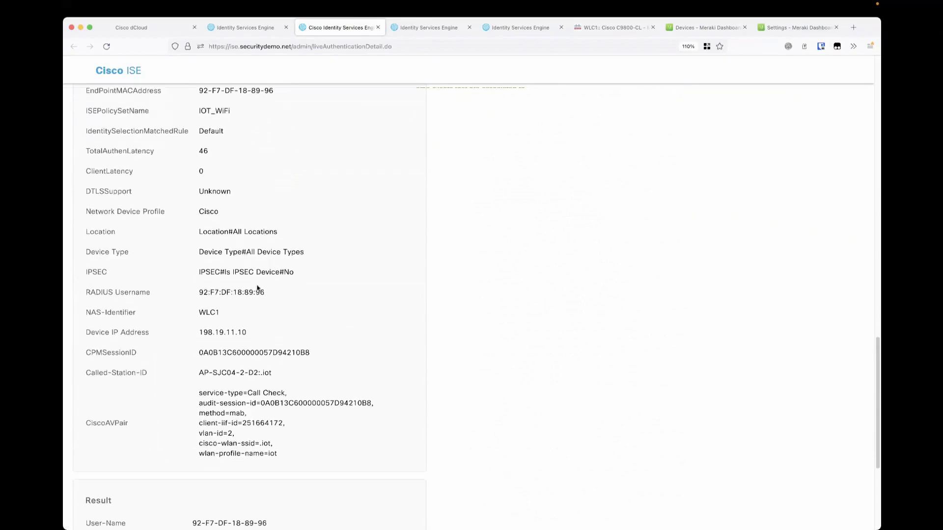
pyautogui.moveTo(86, 377); pyautogui.dragTo(148, 375)
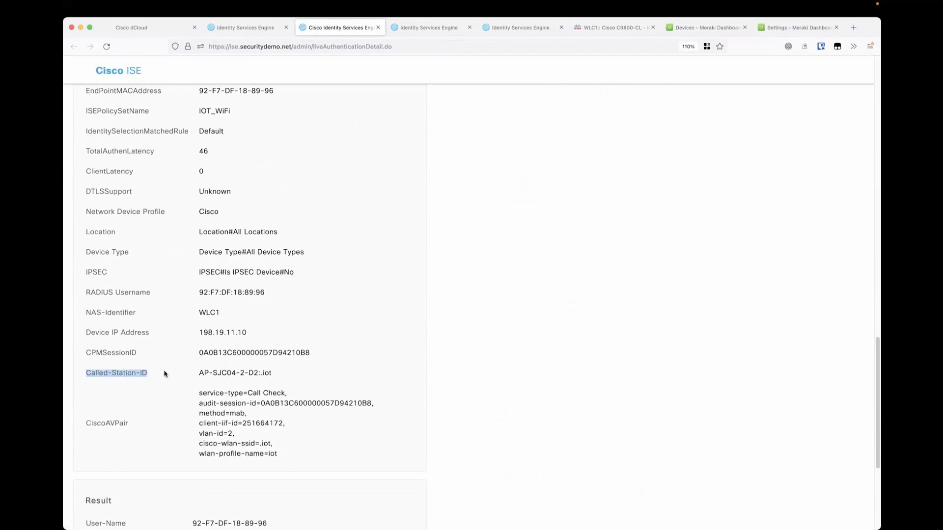
pyautogui.moveTo(200, 375); pyautogui.dragTo(273, 376)
pyautogui.doubleClick(277, 374)
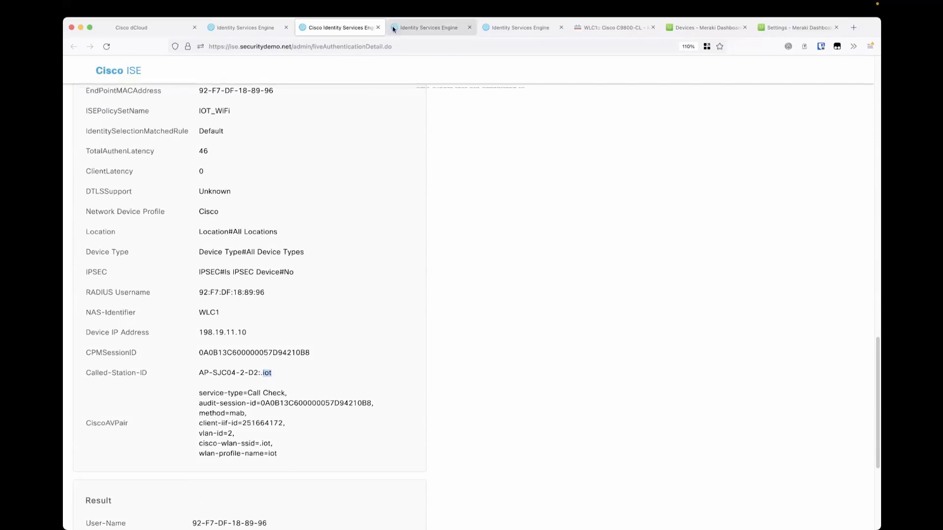
pyautogui.click(377, 28)
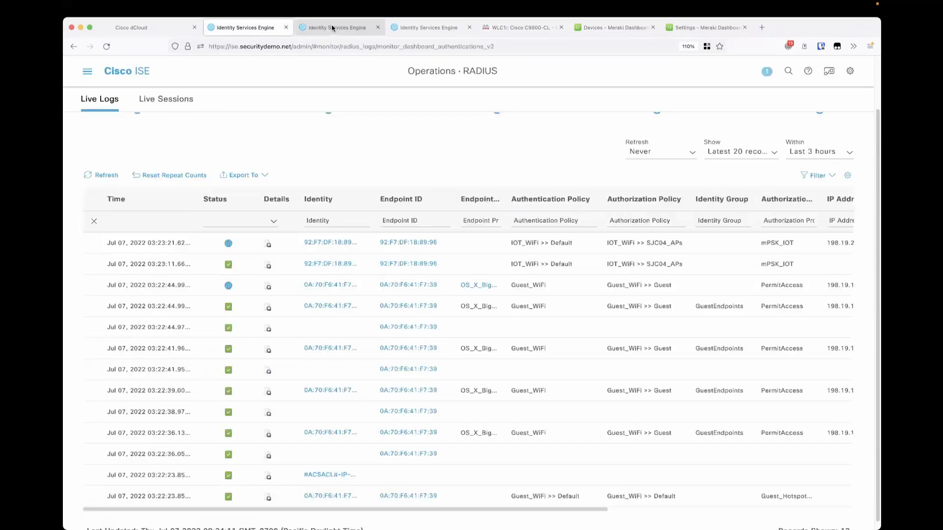
# - Change the RaspberryPi_OUI rule's Calling-Station-ID condition in the IOT_WiFi authorization policy to start with DC:A6:32, and apply it to the rule
pyautogui.click(332, 28)
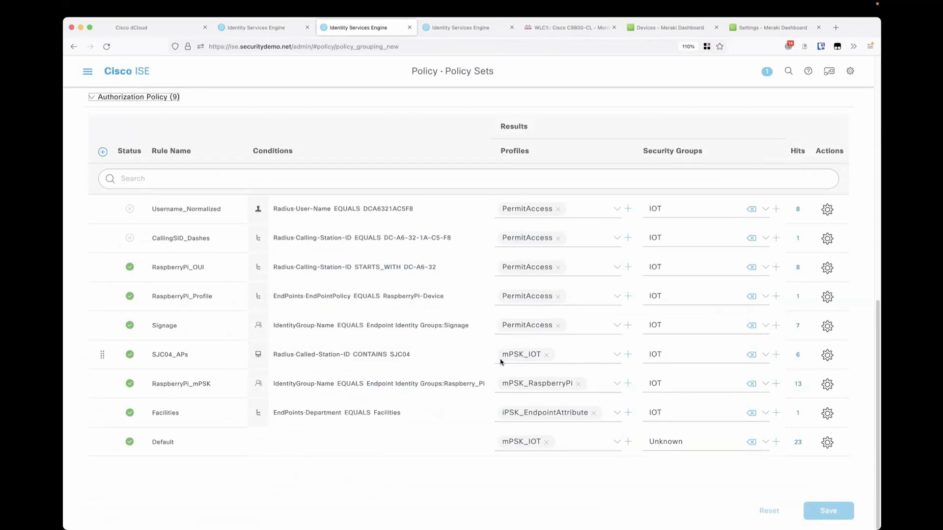
pyautogui.click(487, 353)
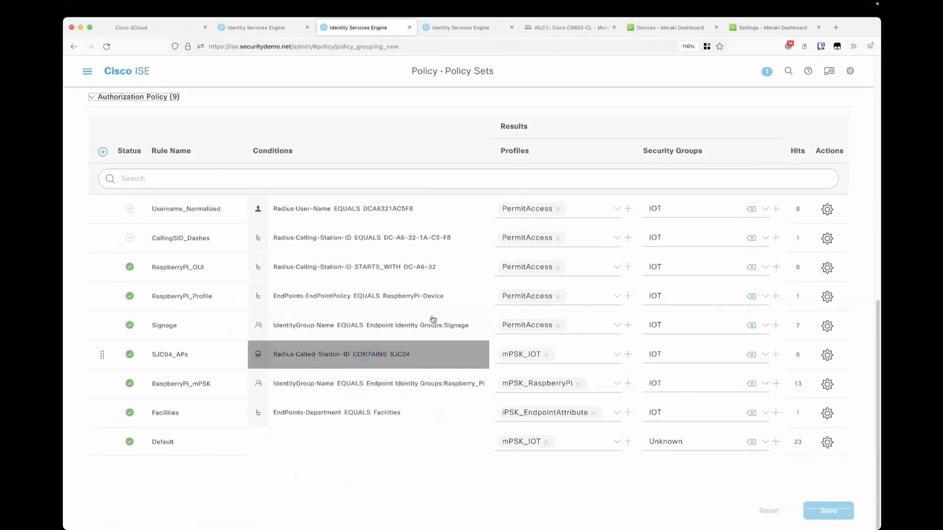
pyautogui.click(383, 268)
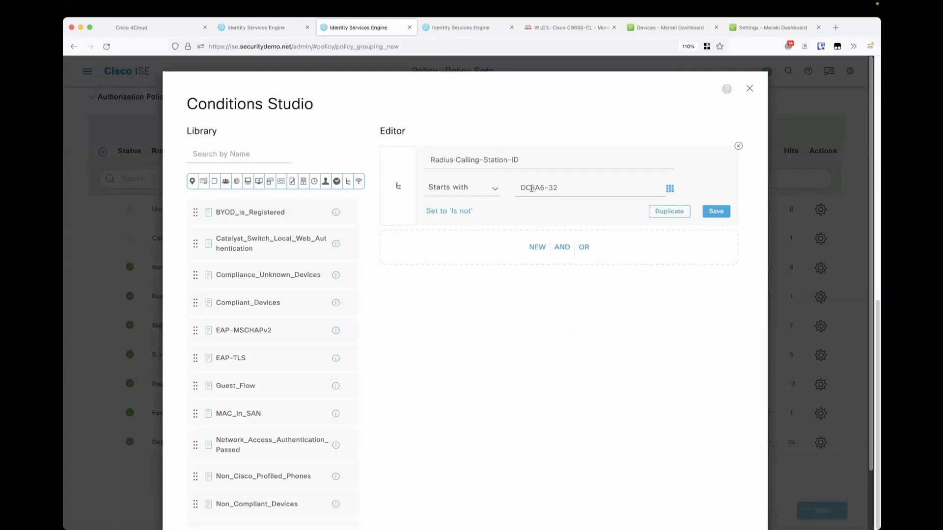
pyautogui.click(532, 188)
pyautogui.press('BackSpace')
pyautogui.write(':')
pyautogui.doubleClick(548, 188)
pyautogui.write(':')
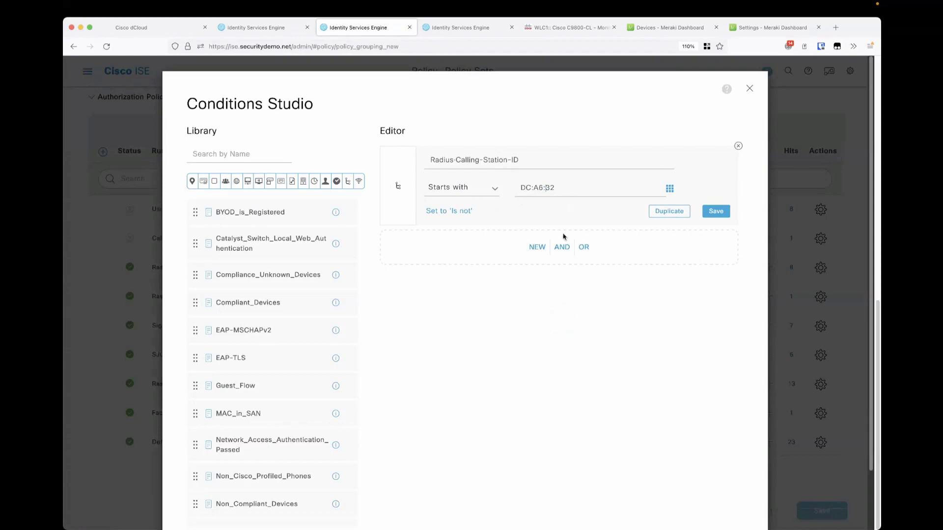
pyautogui.scroll(-3, 569, 303)
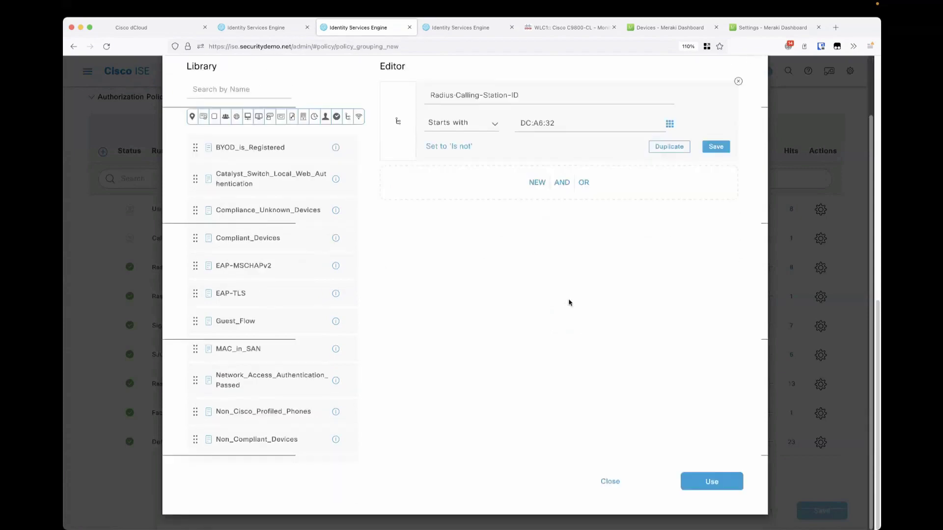
pyautogui.click(711, 485)
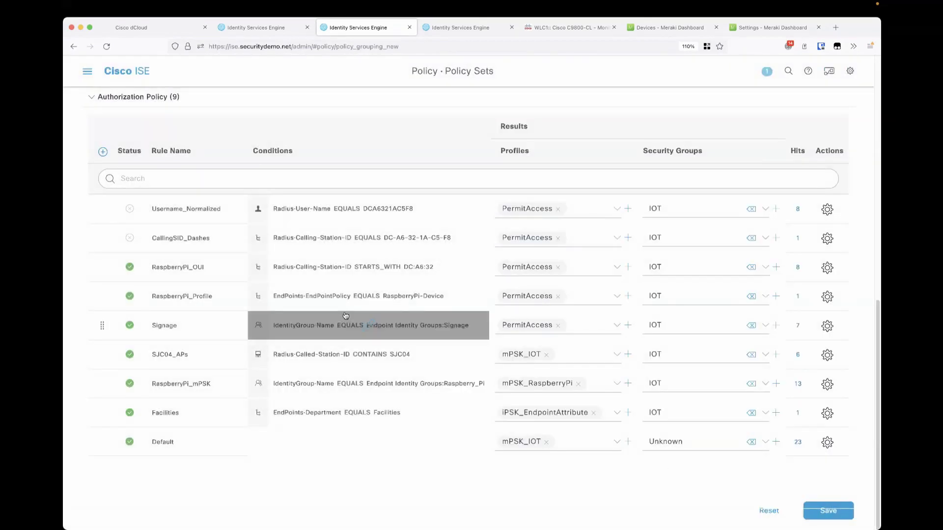
pyautogui.click(326, 280)
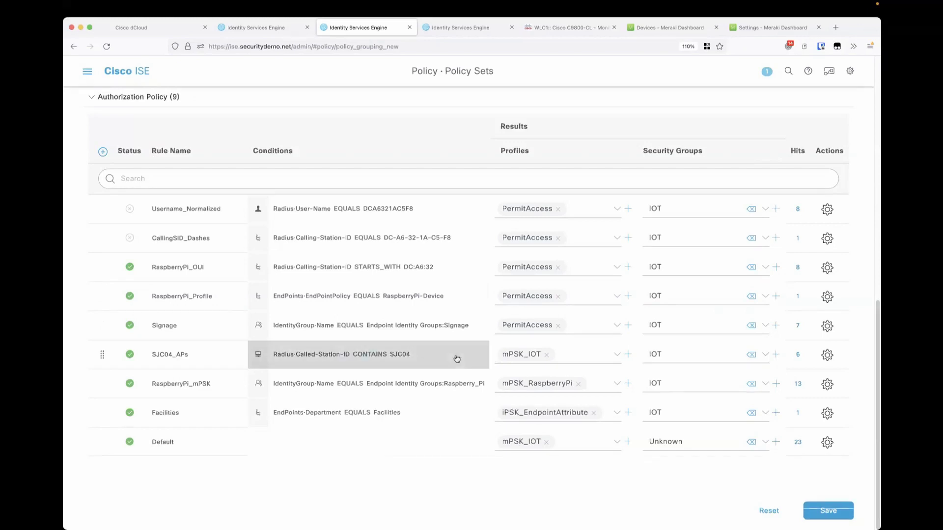
# - Open the list of standard authorization profiles in the ISE policy element results
pyautogui.click(438, 33)
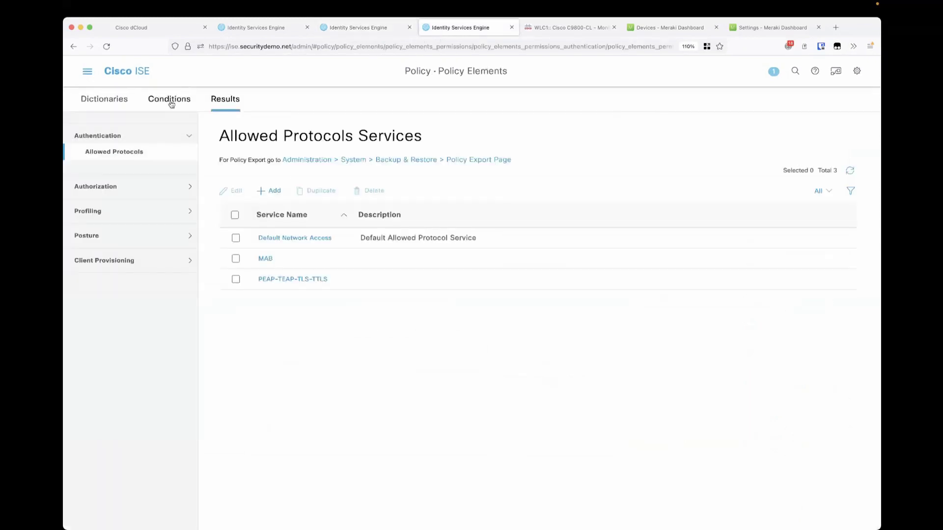
pyautogui.click(105, 194)
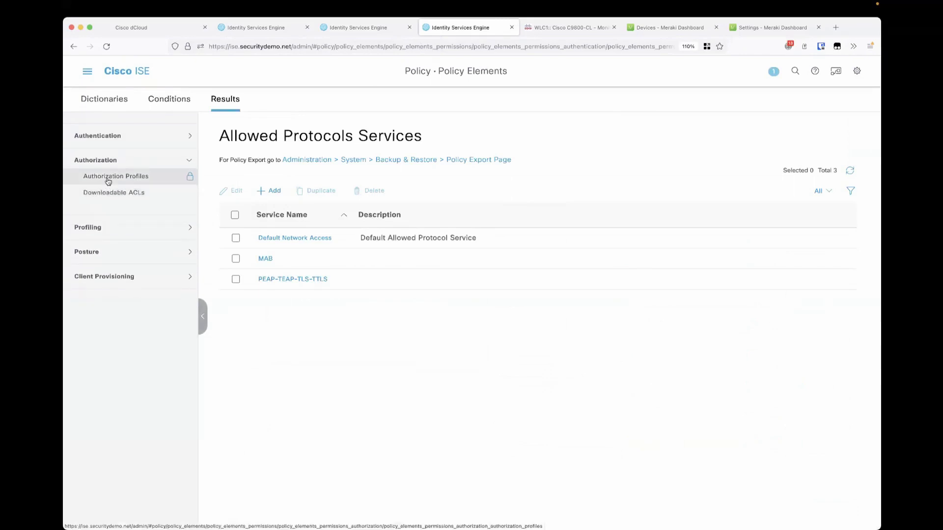
pyautogui.click(108, 180)
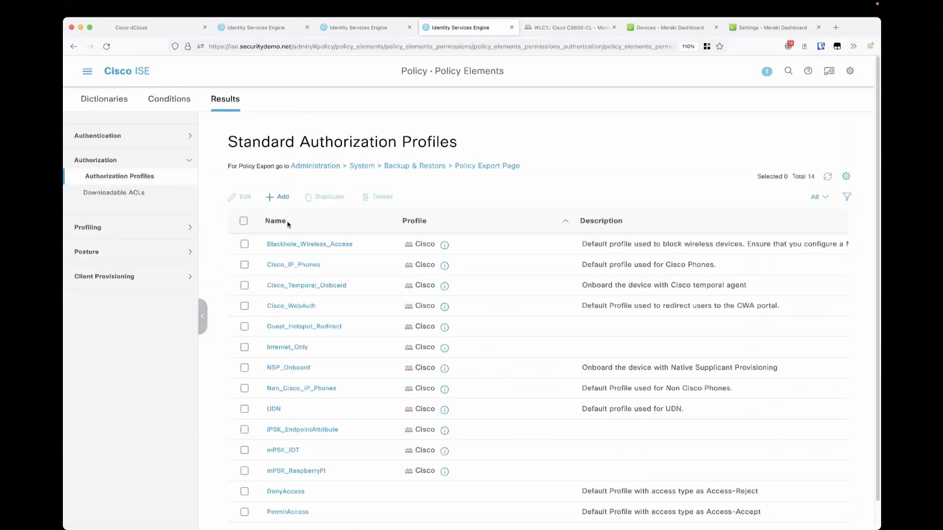
# - Open the mPSK_IOT authorization profile and examine the psk-mode and psk cisco-av-pair values in its advanced attributes
pyautogui.scroll(-1, 297, 351)
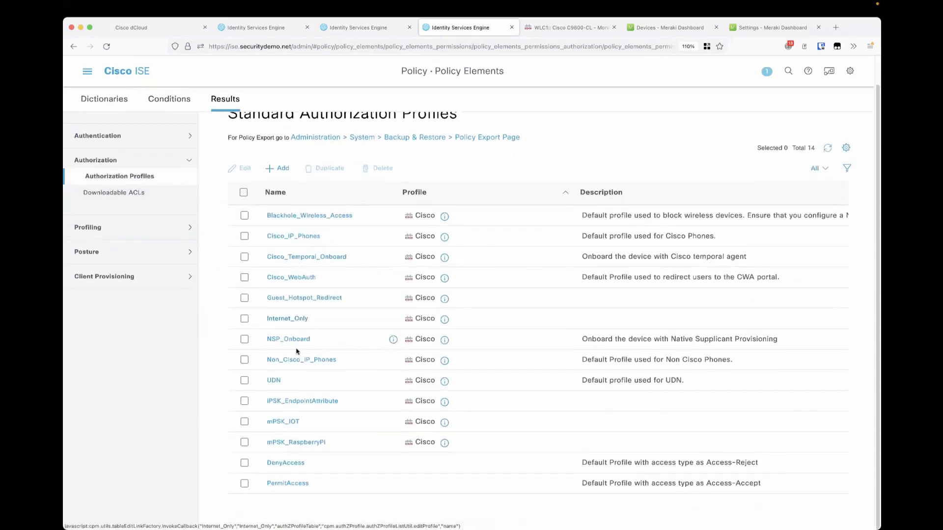
pyautogui.click(282, 423)
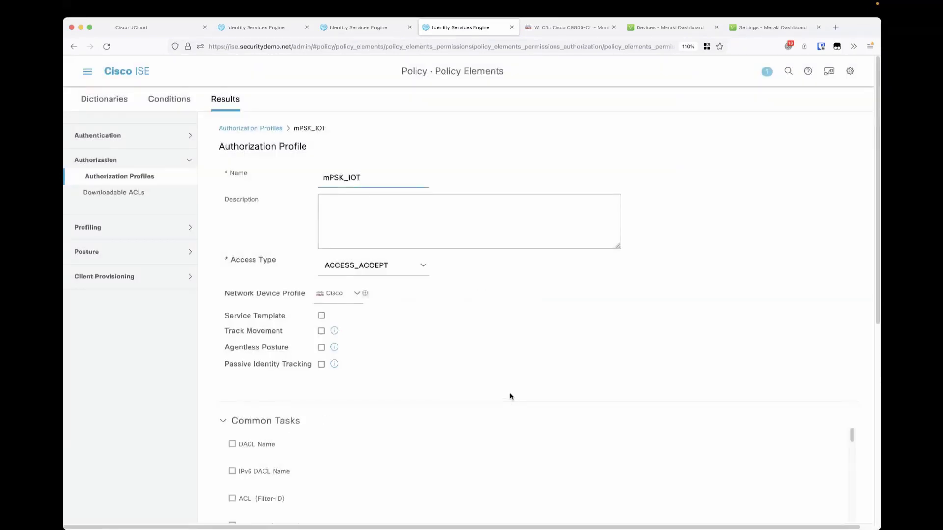
pyautogui.scroll(-6, 510, 395)
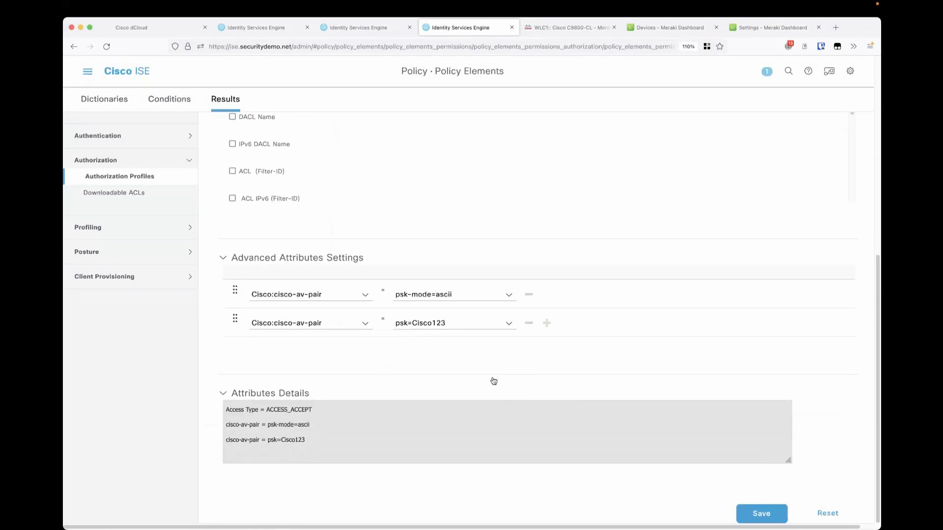
pyautogui.scroll(1, 492, 378)
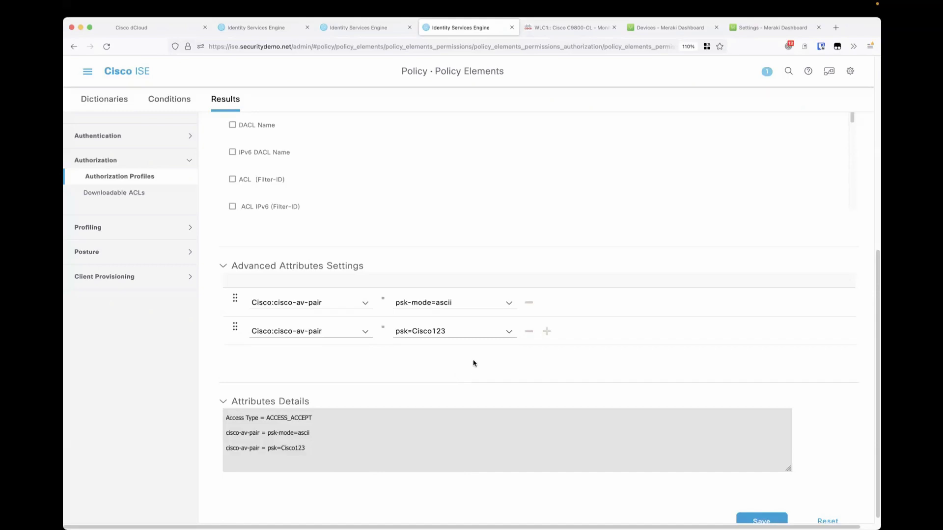
pyautogui.moveTo(446, 331); pyautogui.dragTo(413, 333)
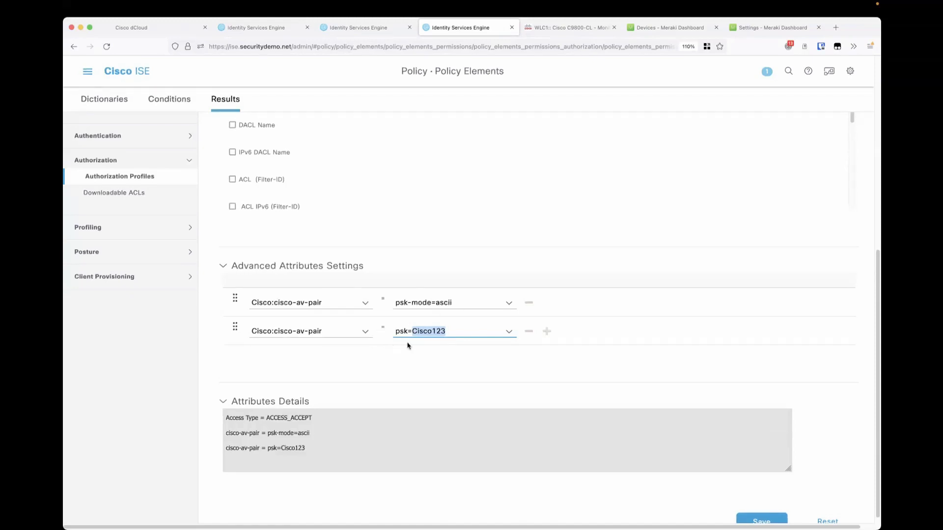
pyautogui.click(407, 357)
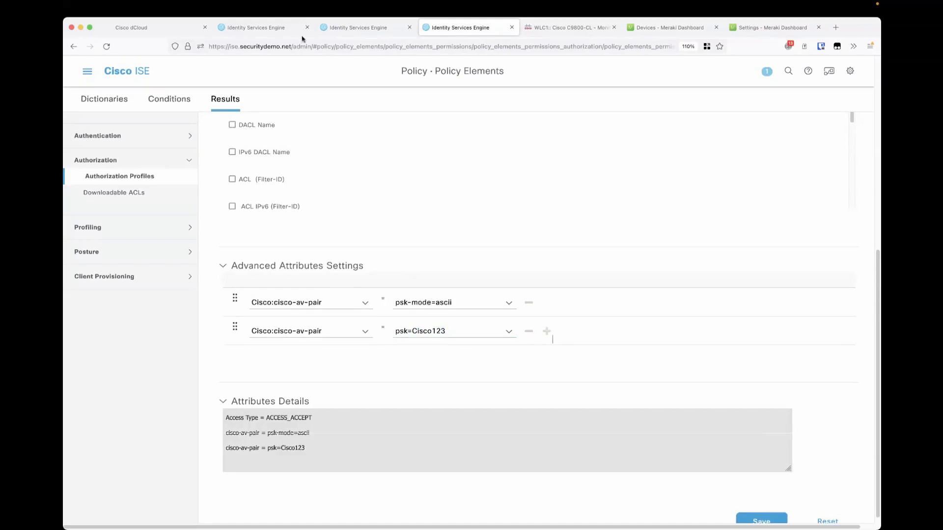
# - Refresh the RADIUS live logs and widen the Authorization Policy column to read which rule the Raspberry Pi matched
pyautogui.click(273, 33)
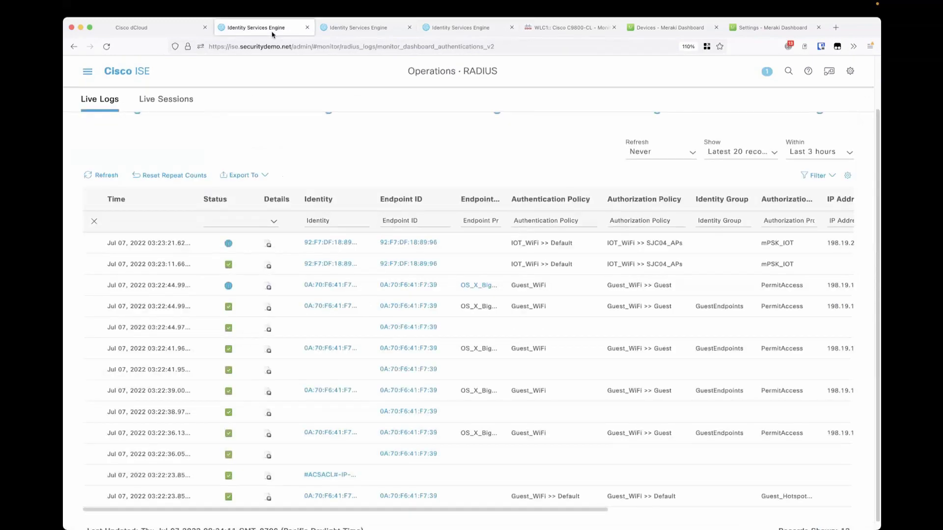
pyautogui.click(104, 176)
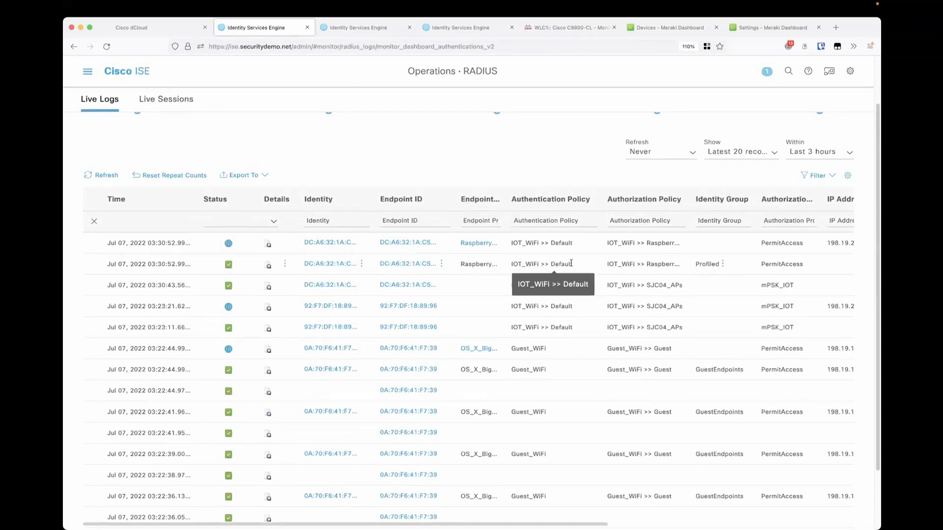
pyautogui.moveTo(689, 203); pyautogui.dragTo(723, 203)
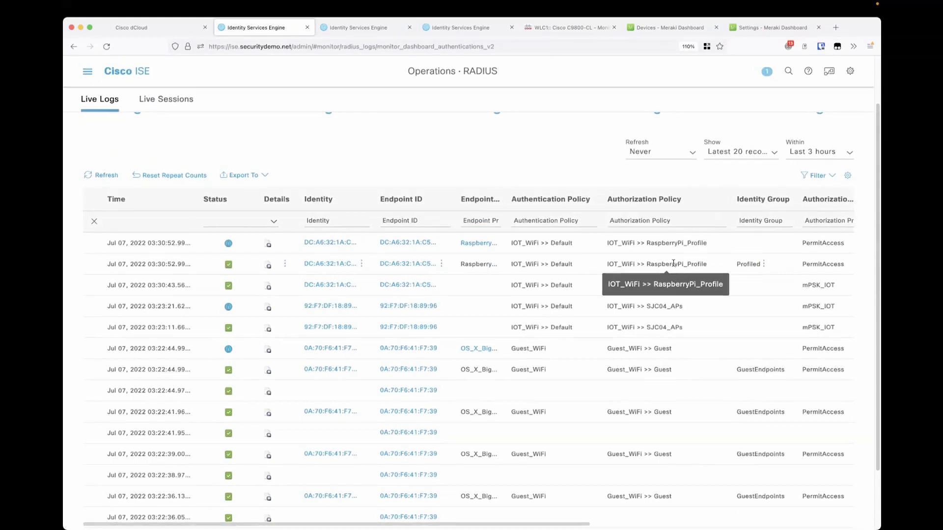
# - Disable the RaspberryPi_Profile rule in the IOT_WiFi authorization policy, save the policy set, and expand the authorization rules again
pyautogui.click(356, 28)
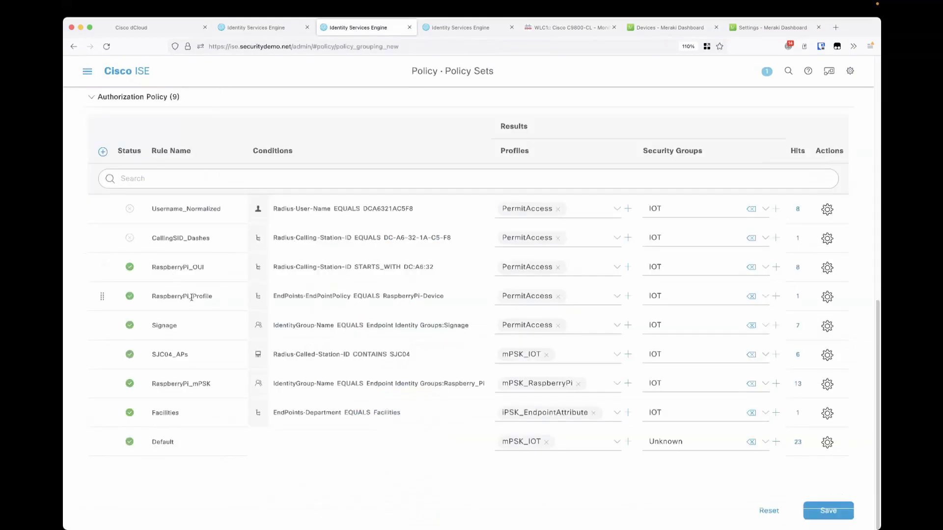
pyautogui.click(285, 301)
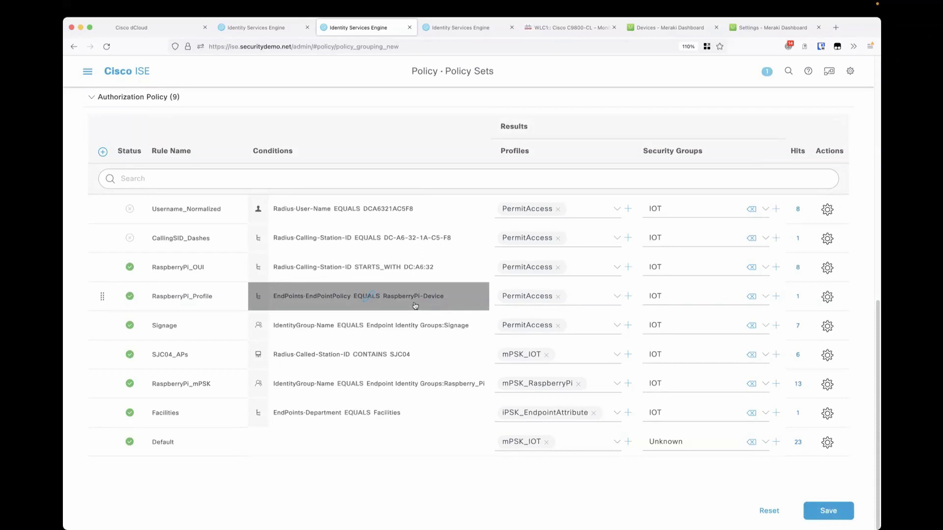
pyautogui.click(130, 297)
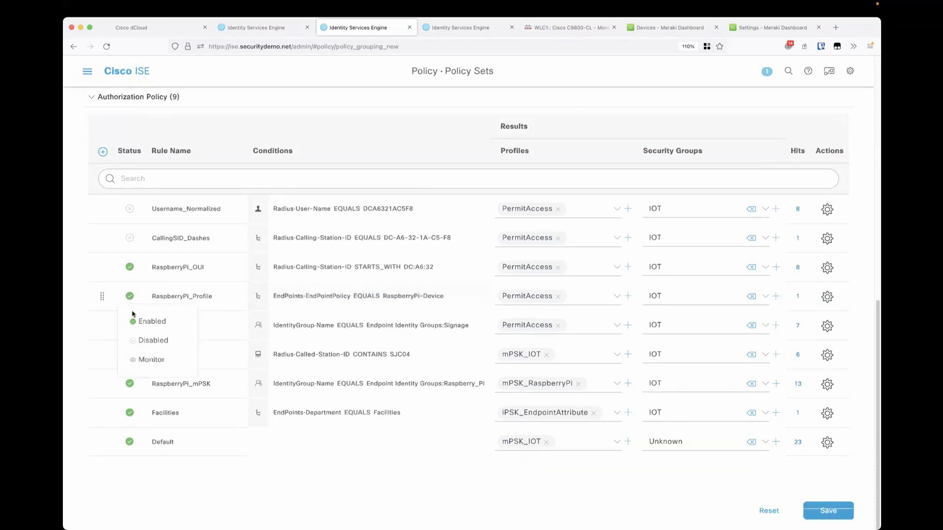
pyautogui.click(139, 341)
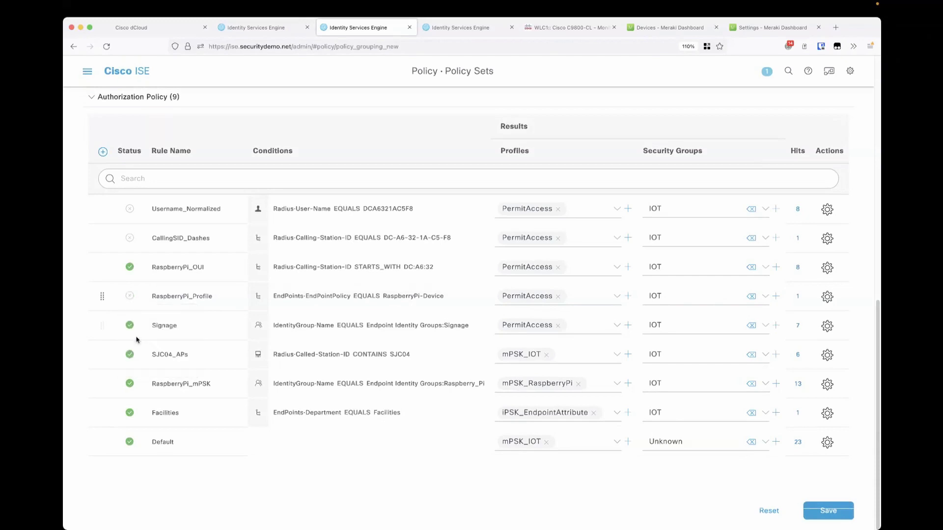
pyautogui.click(841, 511)
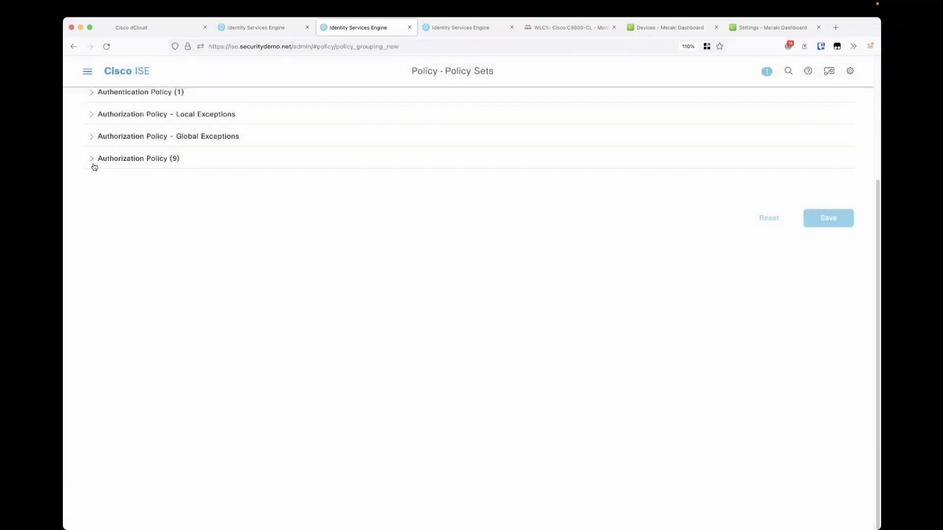
pyautogui.click(90, 161)
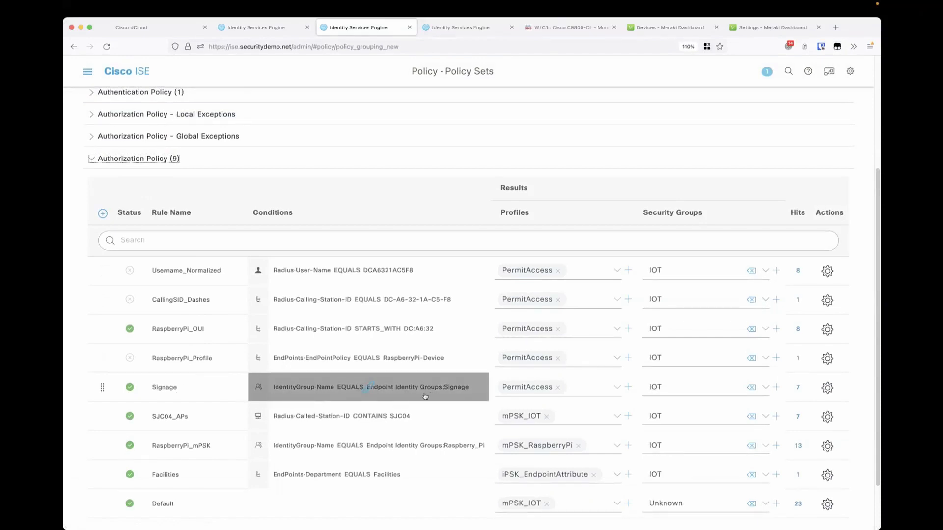
# - Issue a session reauthentication CoA for the RaspberryPi-Device endpoint in the RADIUS live sessions
pyautogui.click(246, 29)
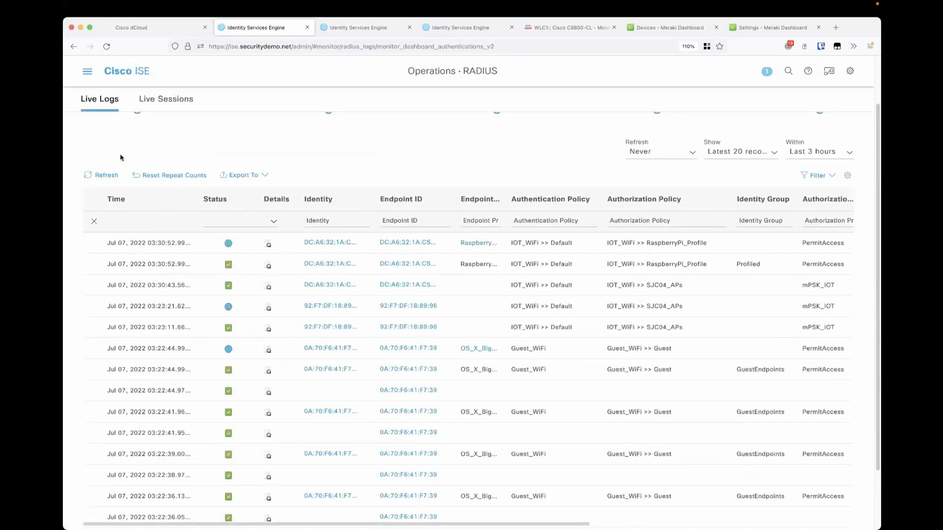
pyautogui.click(156, 101)
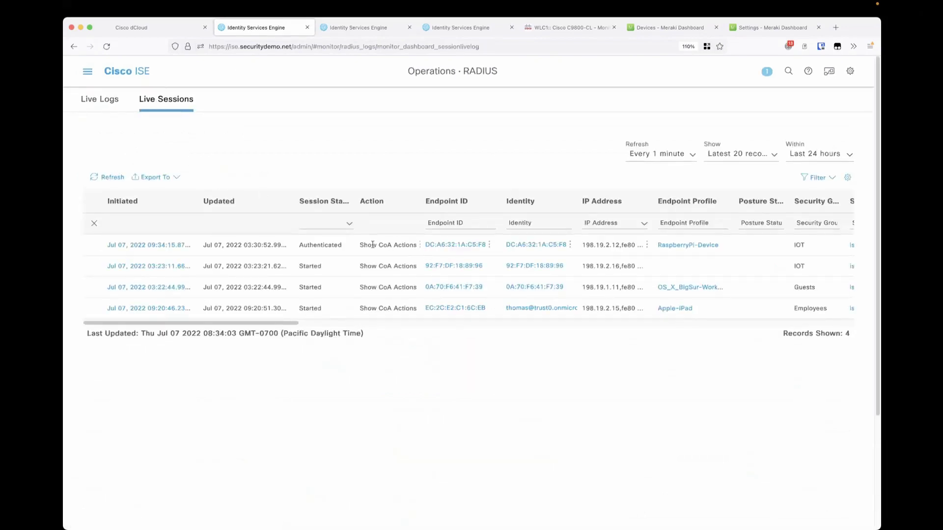
pyautogui.click(420, 247)
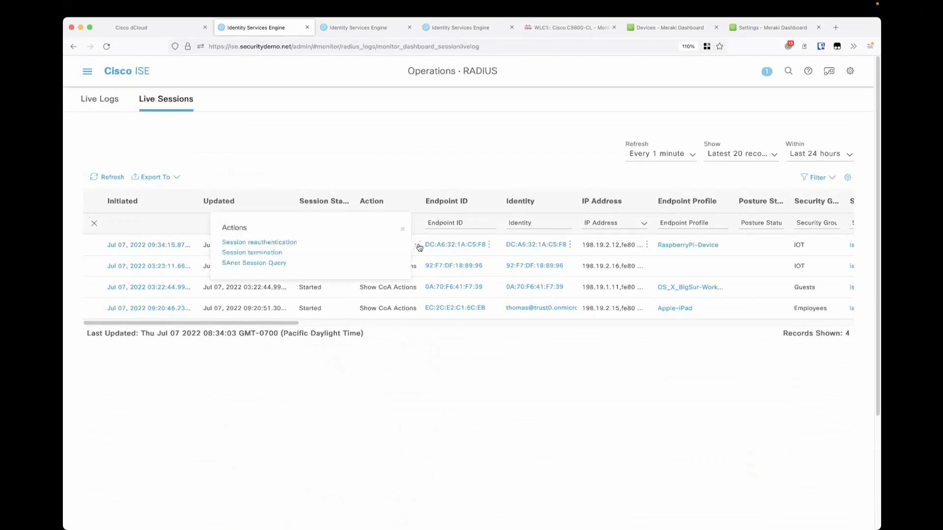
pyautogui.click(278, 244)
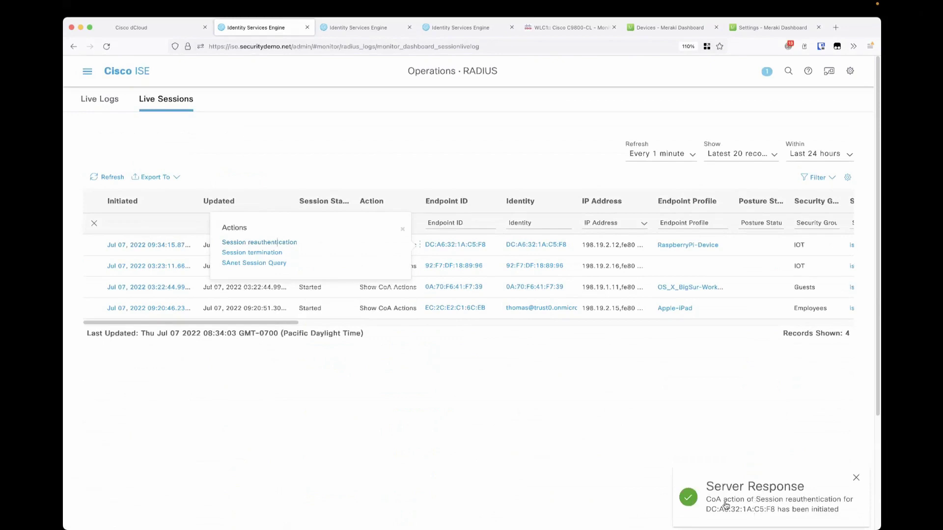
# - Refresh the RADIUS live logs and widen the Authorization Policy column to check the Raspberry Pi's newest entry
pyautogui.click(100, 103)
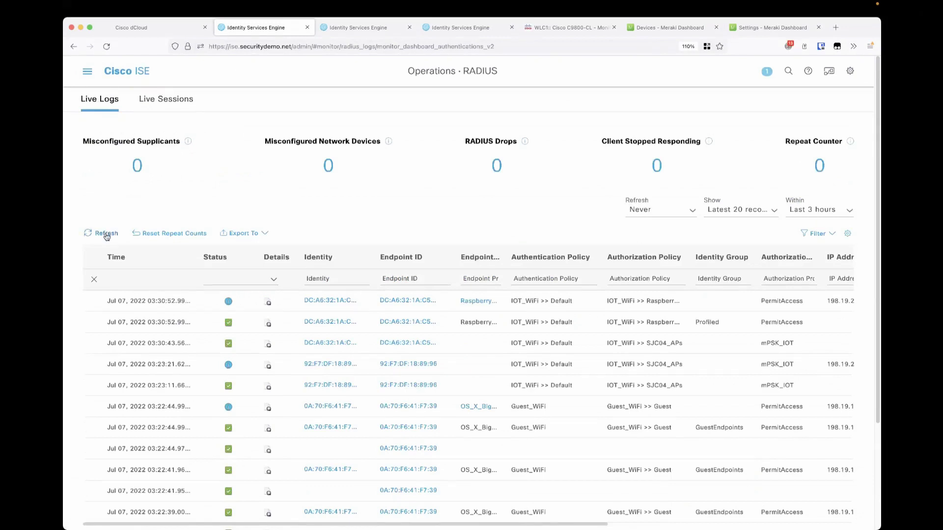
pyautogui.click(106, 234)
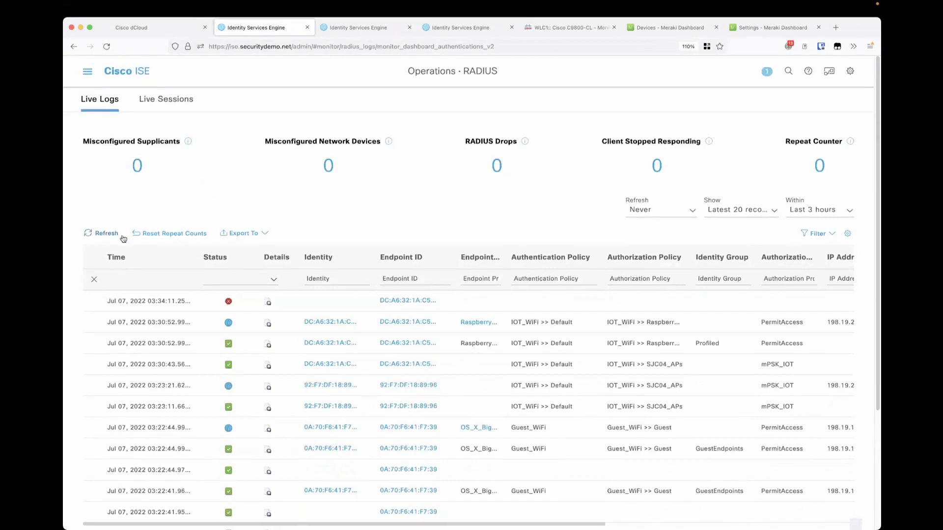
pyautogui.moveTo(687, 259); pyautogui.dragTo(726, 266)
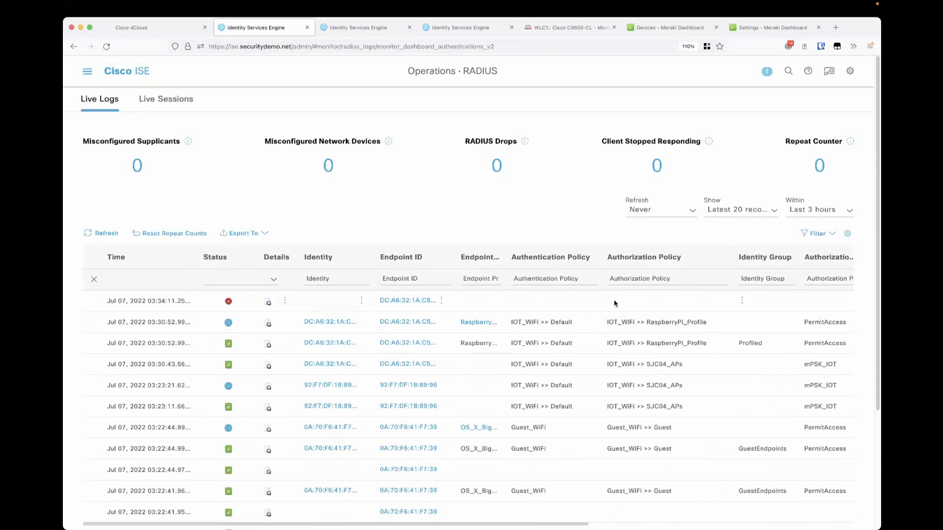
pyautogui.click(105, 233)
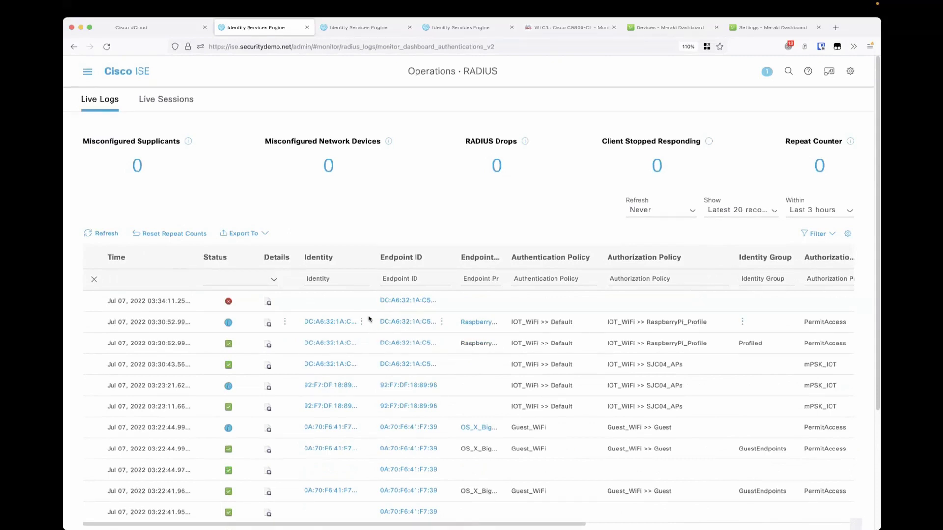
# - Check the Raspberry Pi's entries in the live sessions and live logs against the rules in the IOT_WiFi authorization policy
pyautogui.click(164, 104)
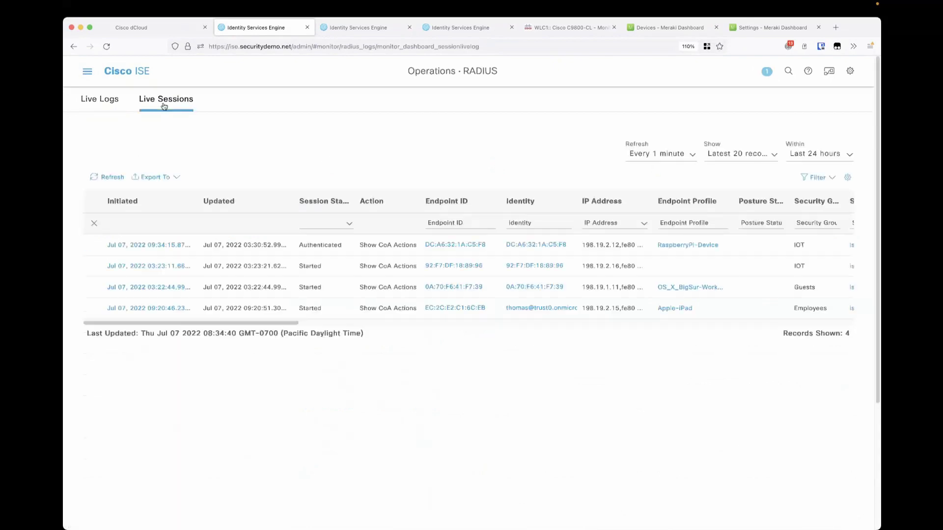
pyautogui.click(124, 104)
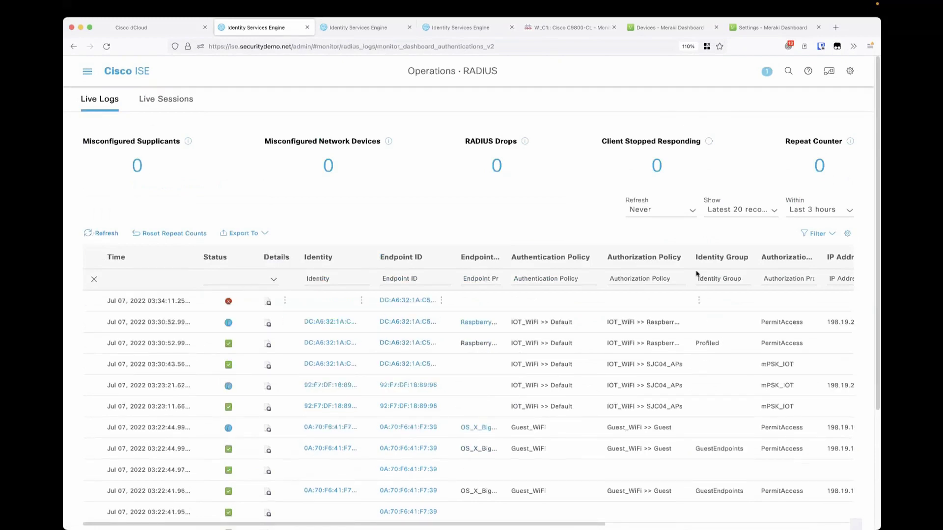
pyautogui.moveTo(690, 265); pyautogui.dragTo(727, 265)
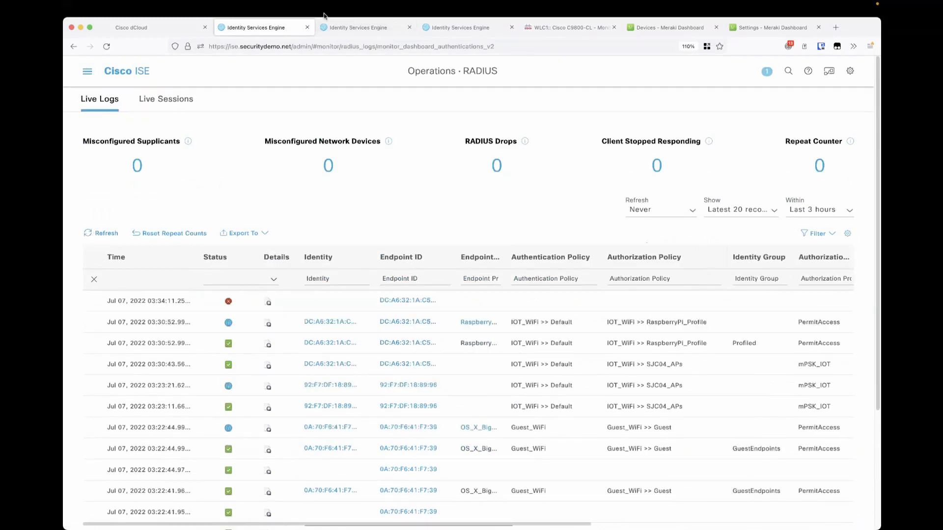
pyautogui.click(332, 26)
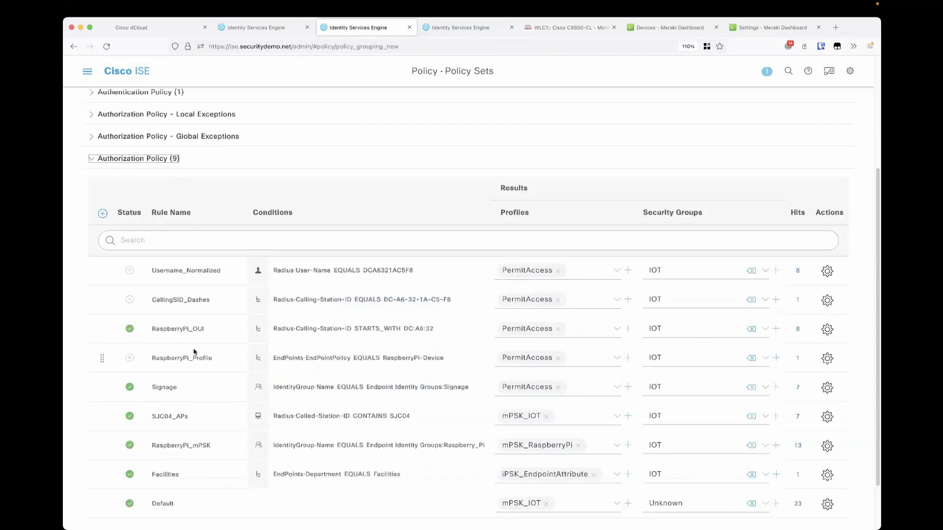
pyautogui.scroll(-2, 432, 364)
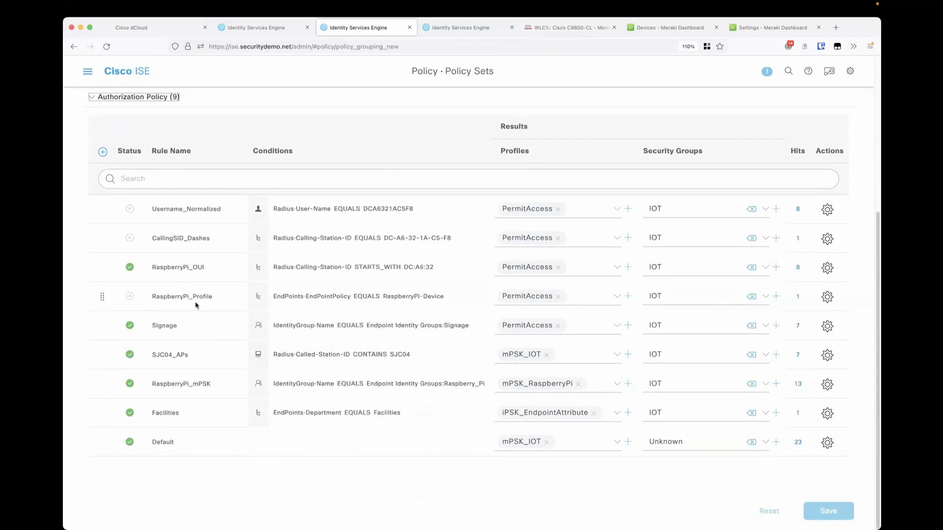
# - Return to the RADIUS live sessions and send the RaspberryPi-Device endpoint another session reauthentication CoA
pyautogui.click(281, 30)
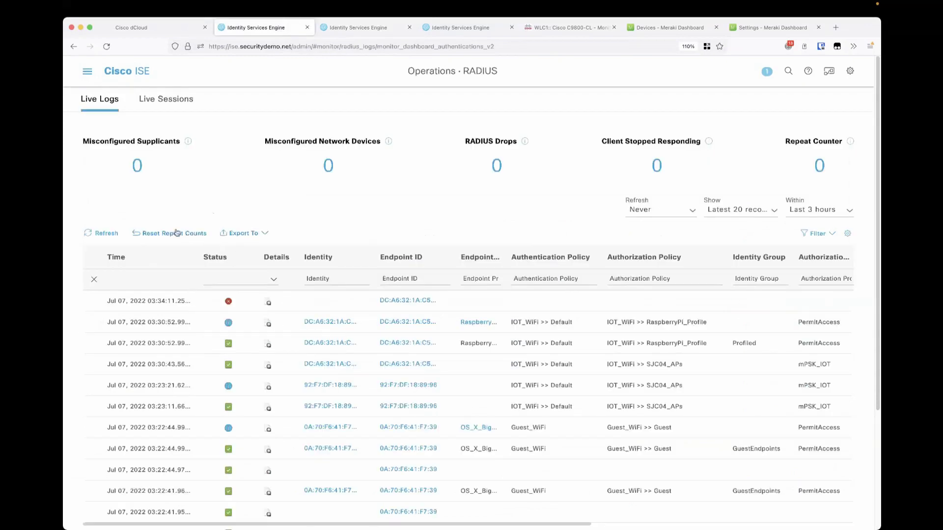
pyautogui.click(171, 103)
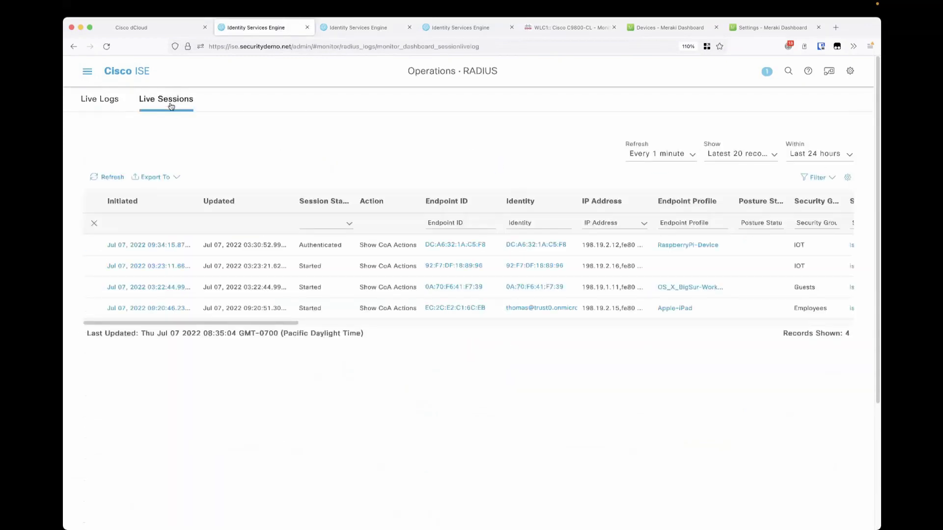
pyautogui.click(419, 246)
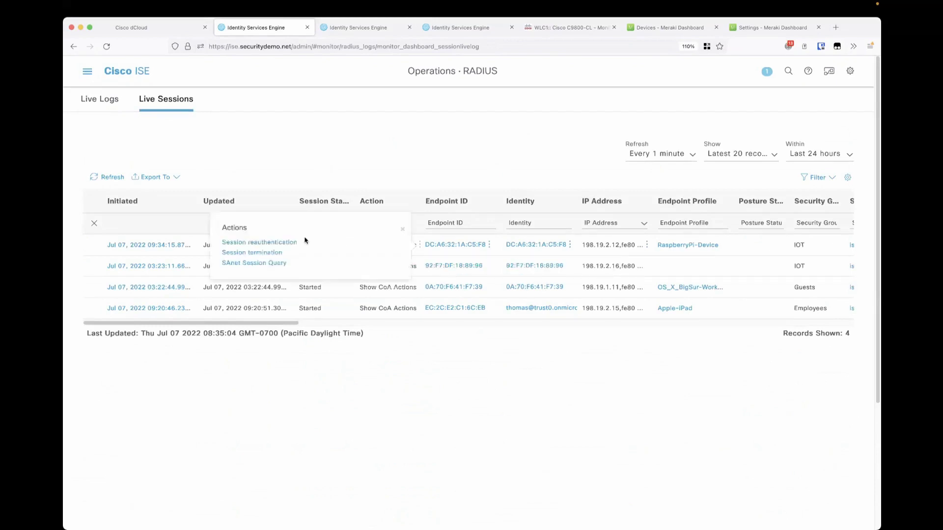
pyautogui.click(271, 243)
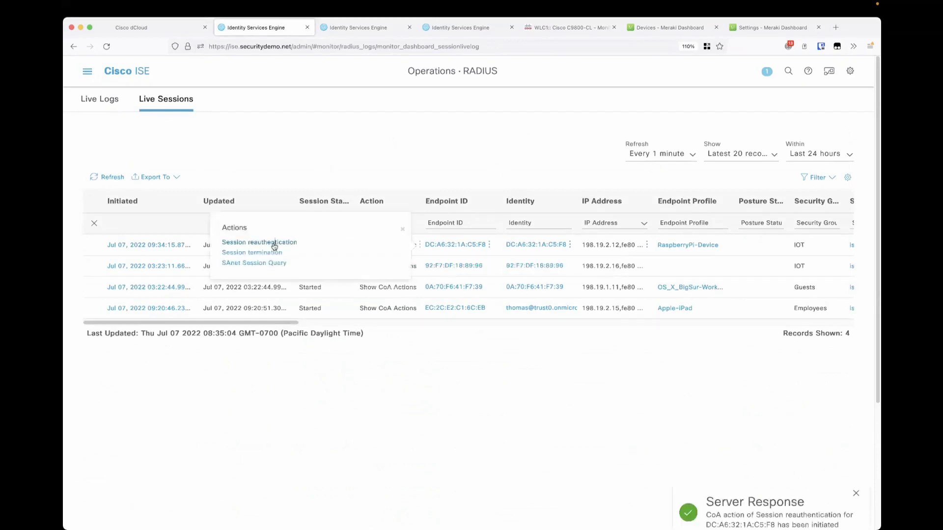
# - Refresh the live logs again and widen the Authorization Policy column to look for a new Raspberry Pi authentication
pyautogui.click(98, 100)
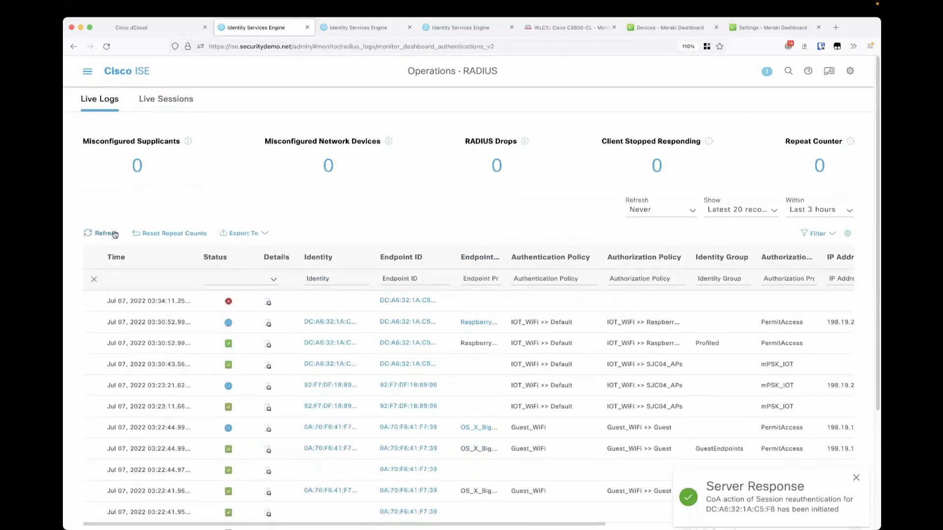
pyautogui.click(115, 234)
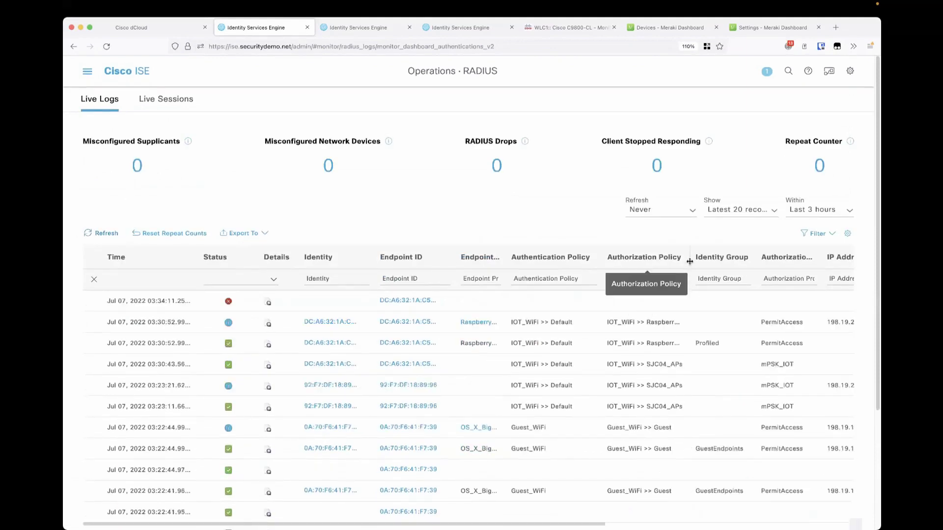
pyautogui.moveTo(689, 260); pyautogui.dragTo(720, 263)
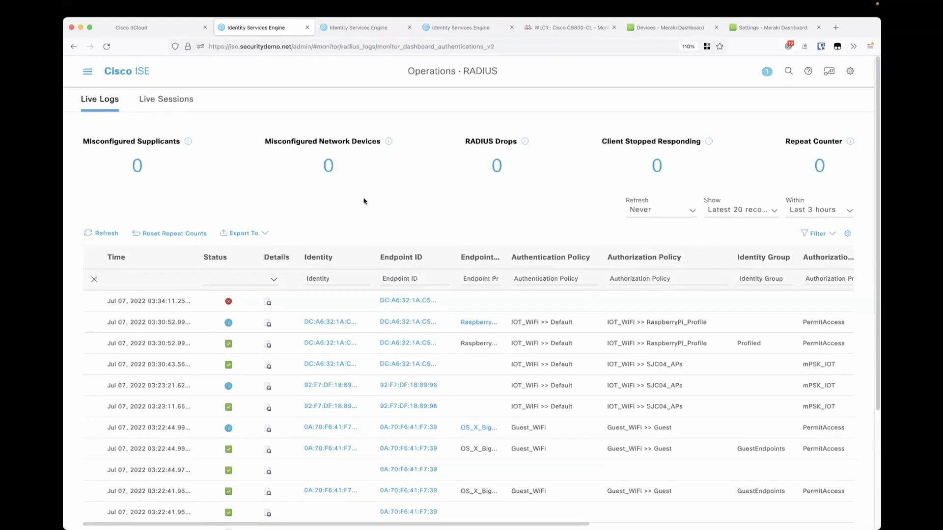
pyautogui.press('super+Tab')
pyautogui.press('super+Tab')
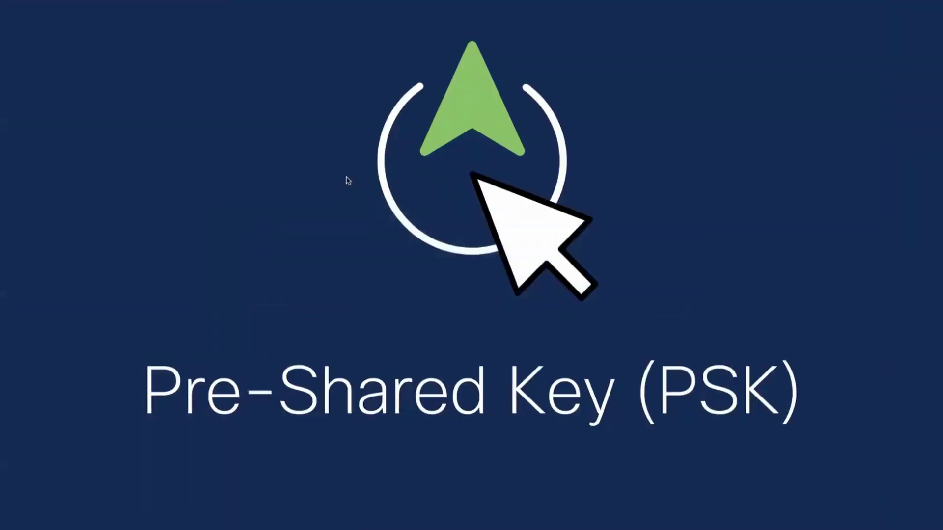
pyautogui.press('Right')
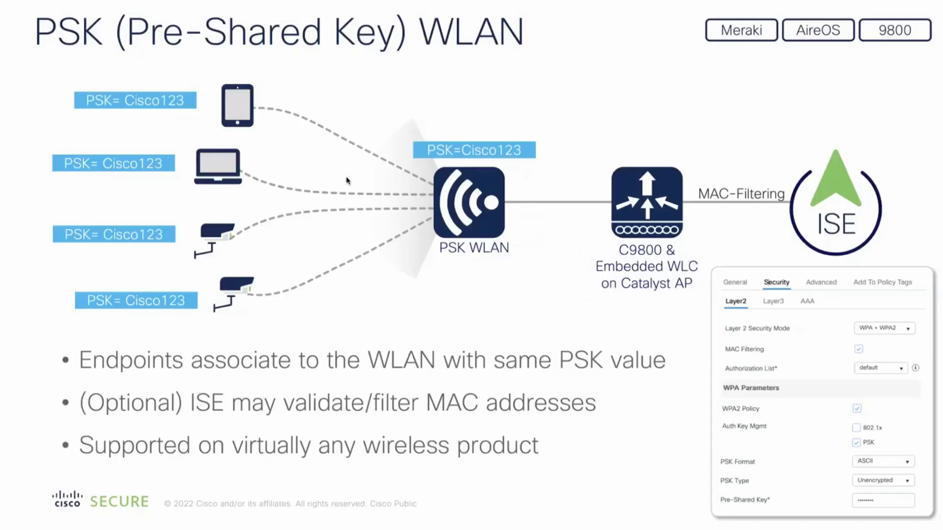
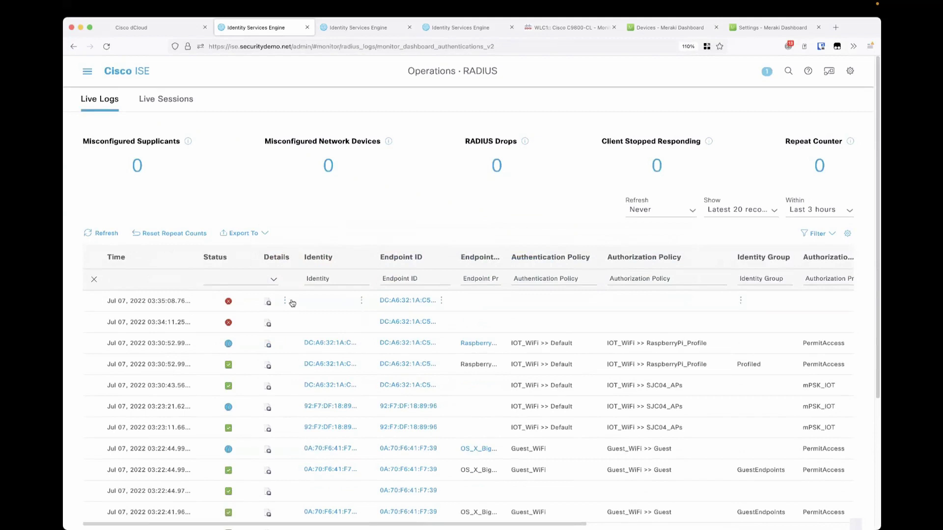
# - Refresh the RADIUS live logs and compare the Raspberry Pi's newest entries with the RaspberryPi_OUI rule in the authorization policy
pyautogui.click(98, 234)
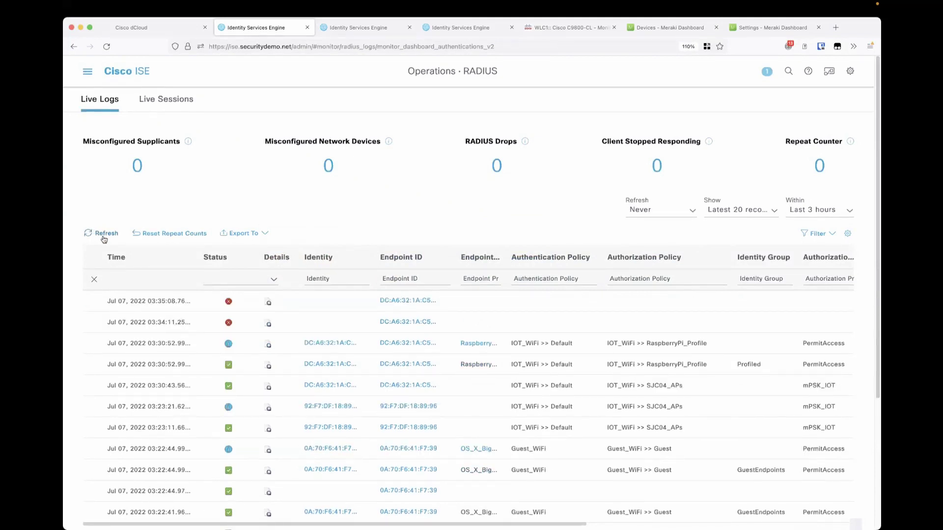
pyautogui.click(356, 28)
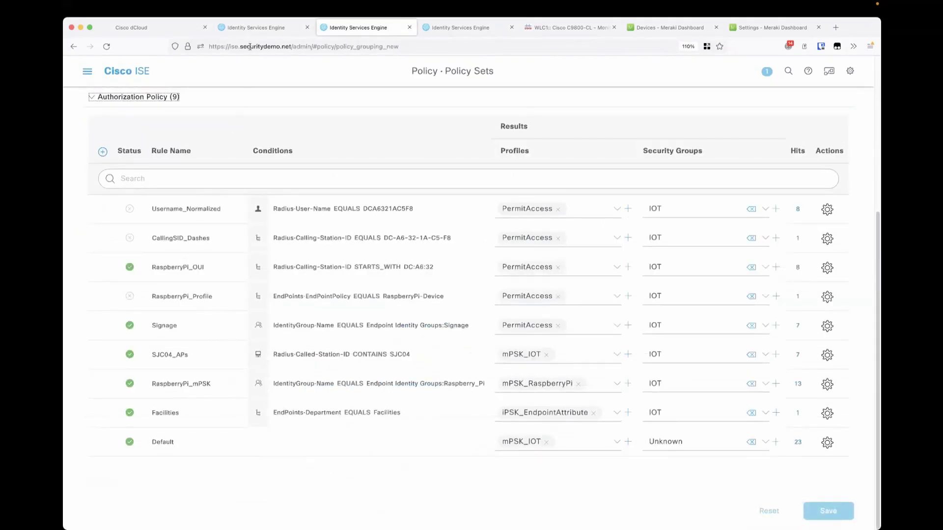
pyautogui.click(255, 30)
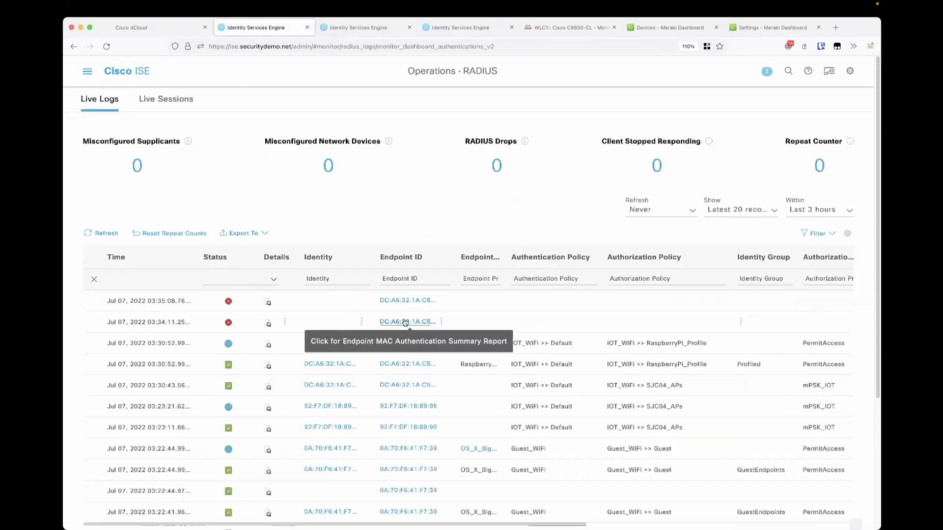
pyautogui.click(346, 29)
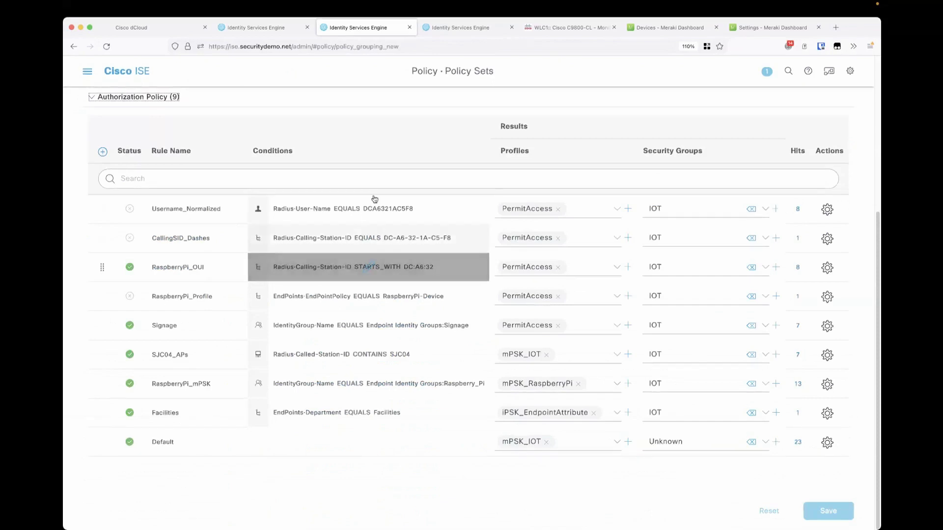
# - On the Catalyst 9800-CL controller, set the global RADIUS MAC-Delimiter to hyphen for both accounting and authentication and apply it
pyautogui.click(569, 29)
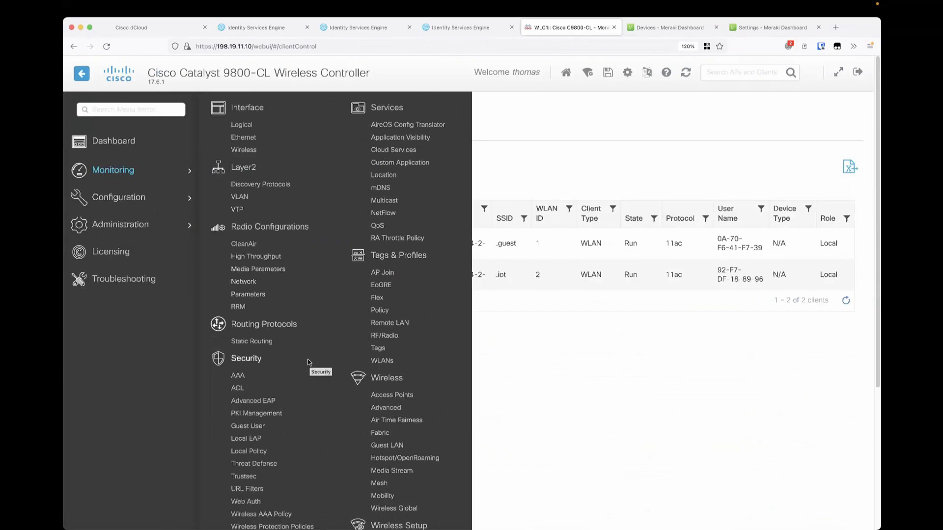
pyautogui.click(239, 376)
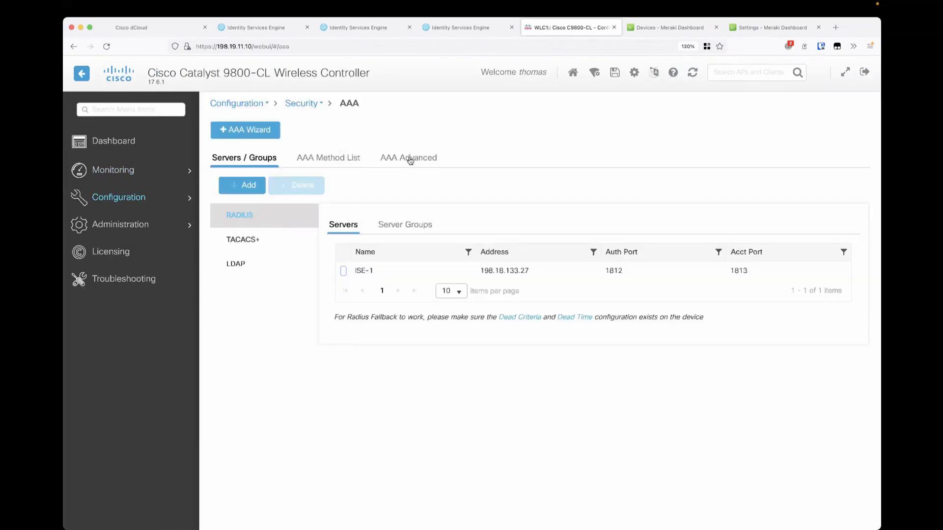
pyautogui.click(409, 157)
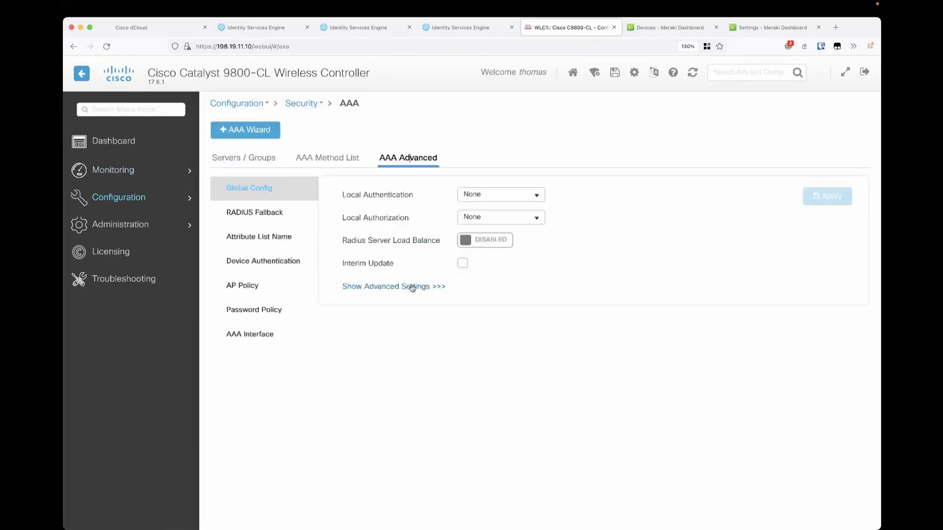
pyautogui.click(412, 287)
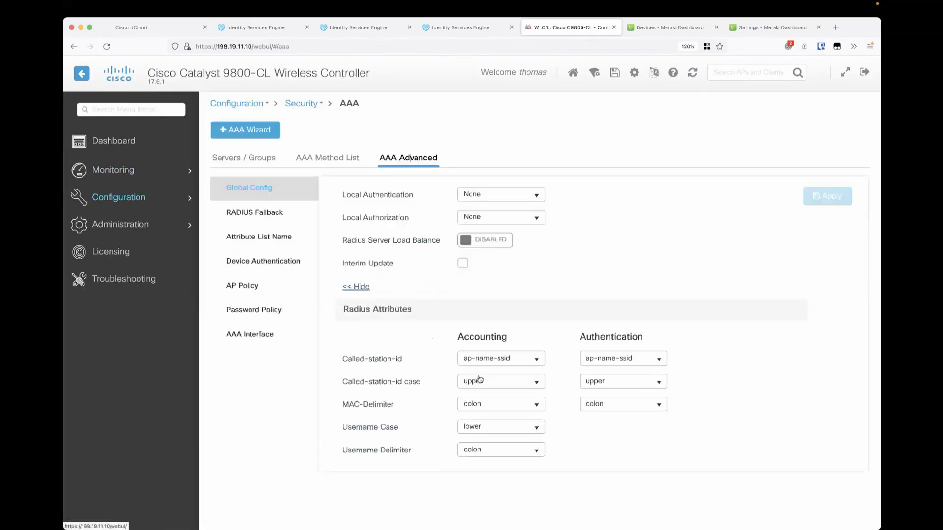
pyautogui.click(486, 406)
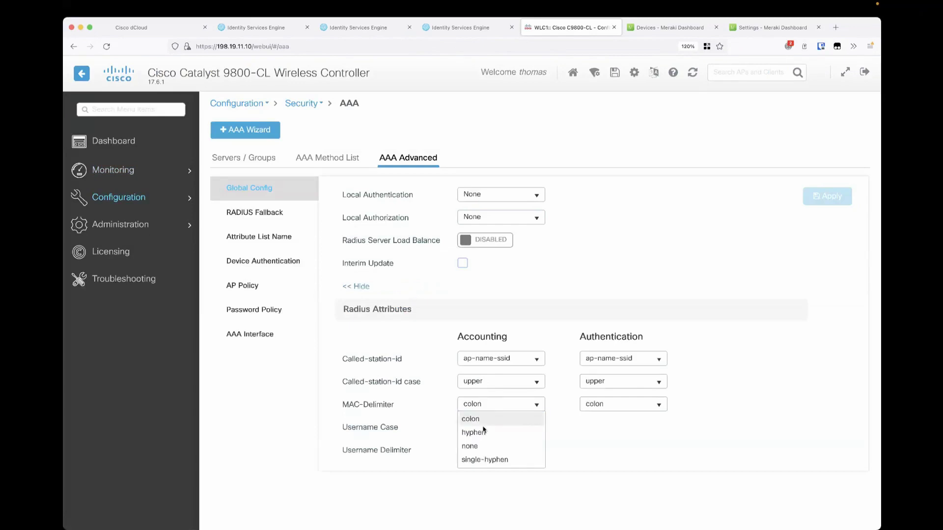
pyautogui.click(491, 428)
pyautogui.click(584, 409)
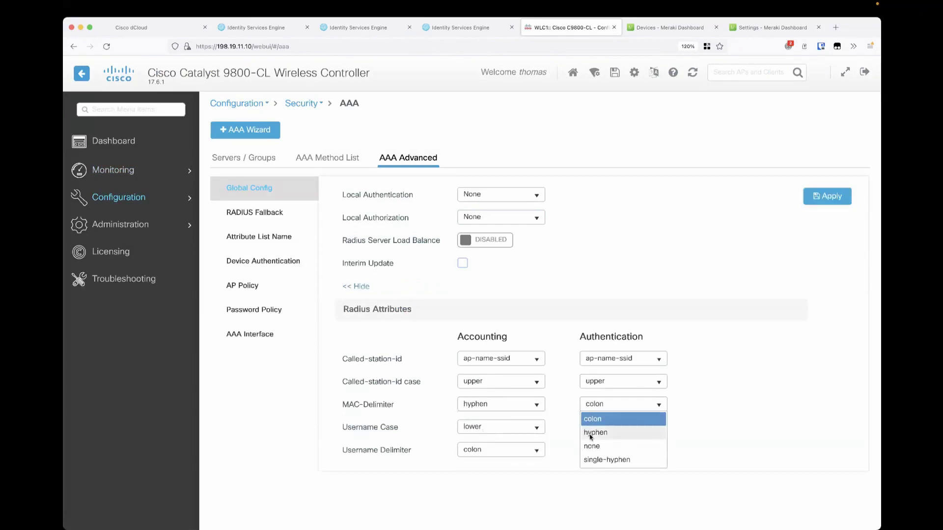
pyautogui.click(588, 429)
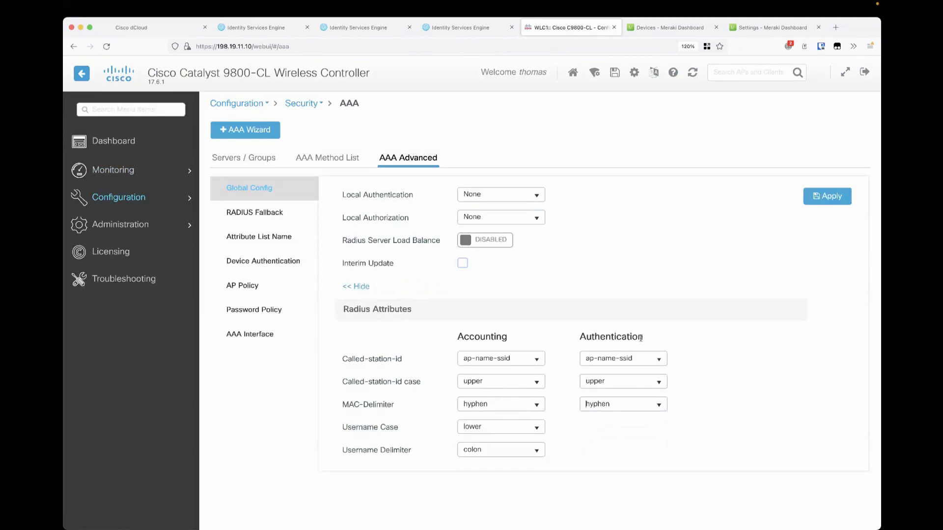
pyautogui.click(812, 197)
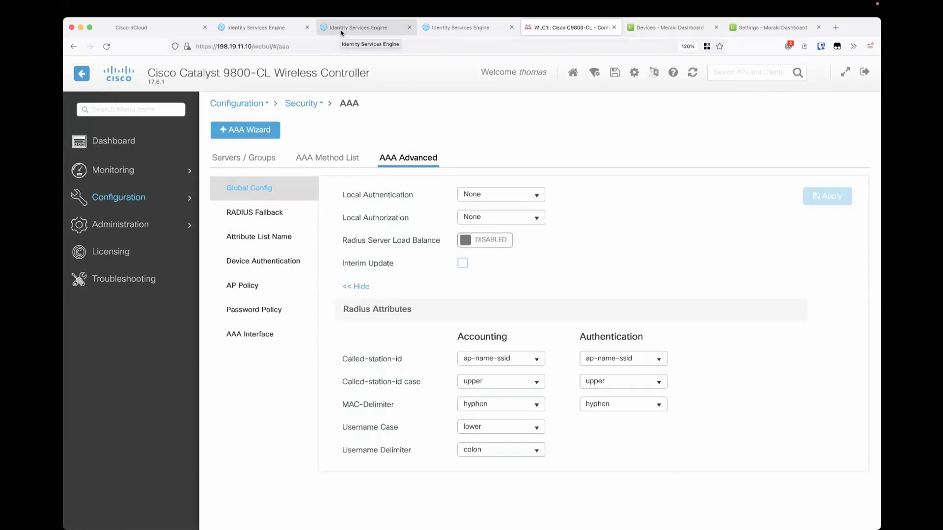
# - Open the iot WLAN for editing and review its Layer 2 pre-shared key and MPSK configuration
pyautogui.moveTo(130, 198)
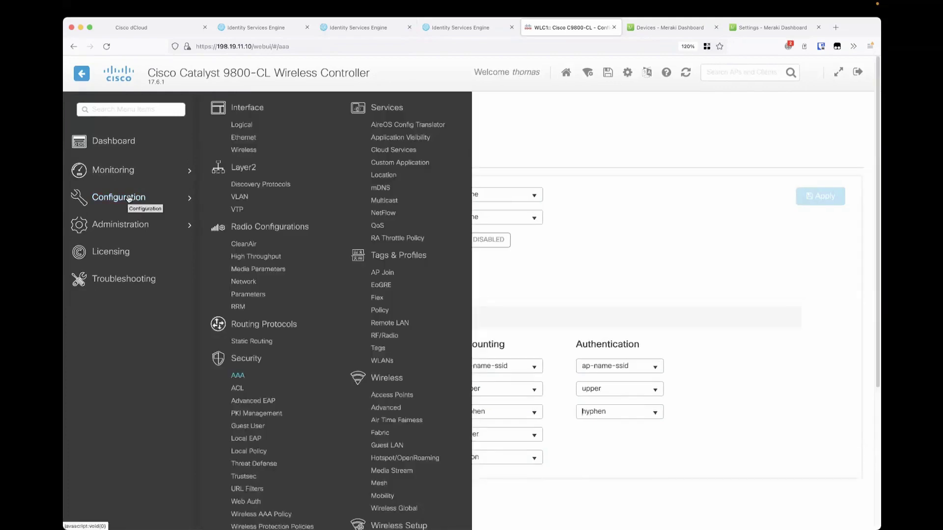
pyautogui.click(378, 362)
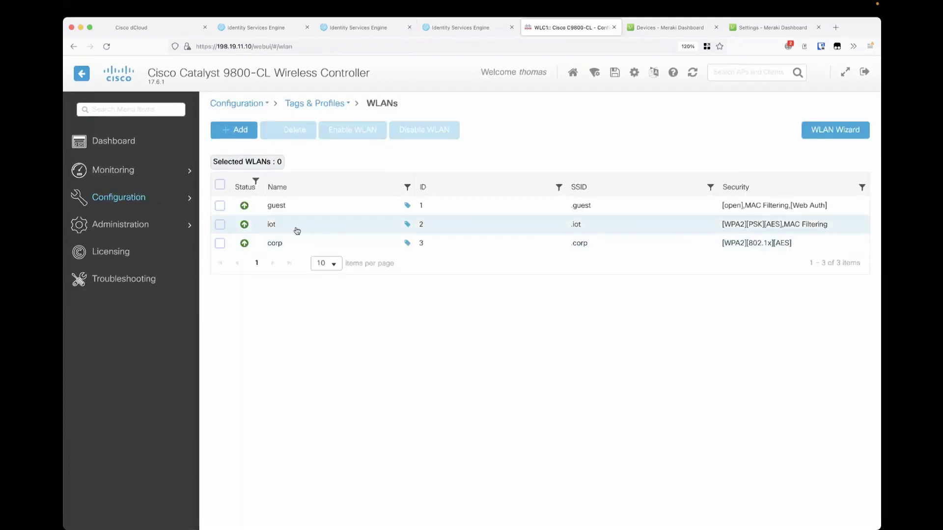
pyautogui.click(272, 225)
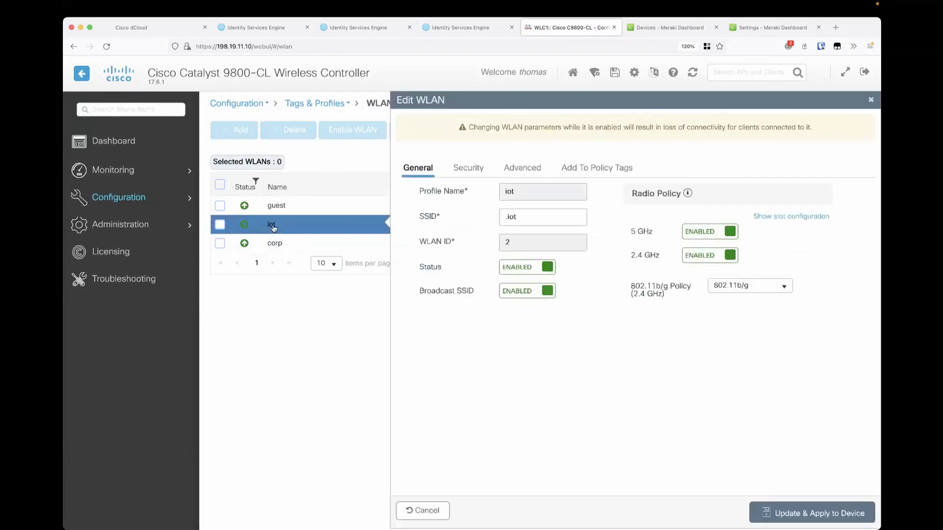
pyautogui.click(468, 169)
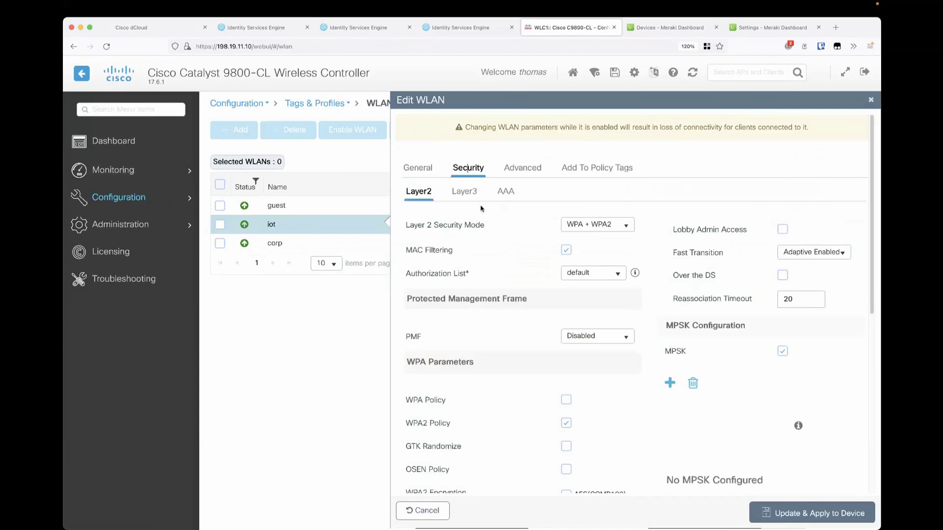
pyautogui.scroll(-4, 527, 367)
pyautogui.scroll(-4, 527, 367)
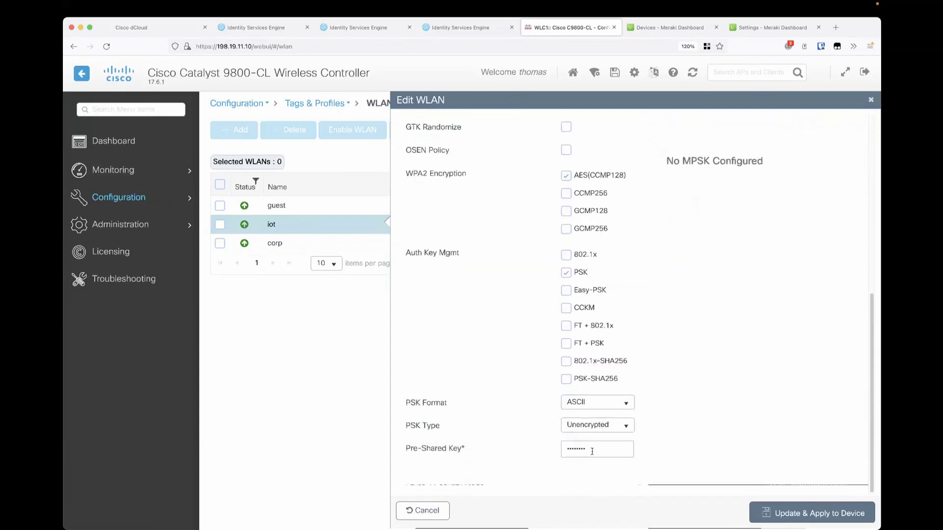
pyautogui.scroll(3, 688, 372)
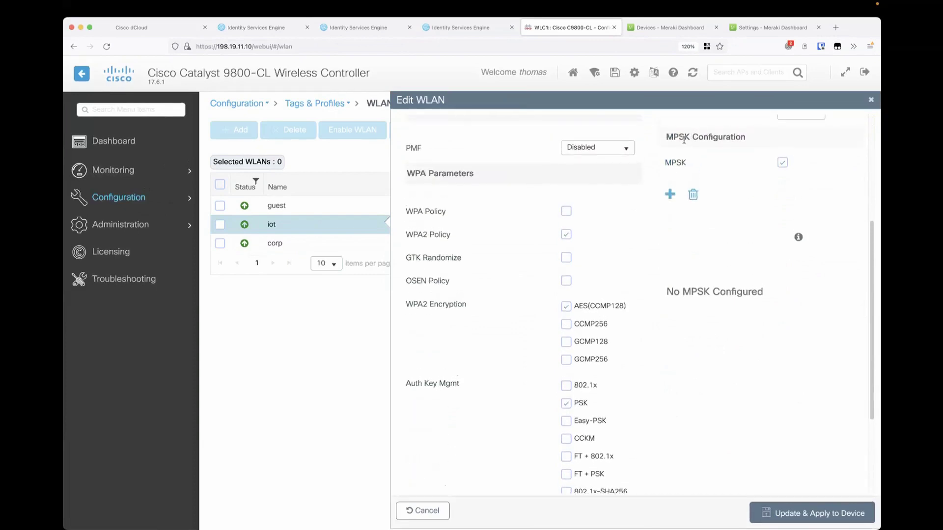
# - Add an MPSK entry with priority 0, ASCII format, unencrypted password type and the default pre-shared key, revealing the key to check it
pyautogui.click(671, 195)
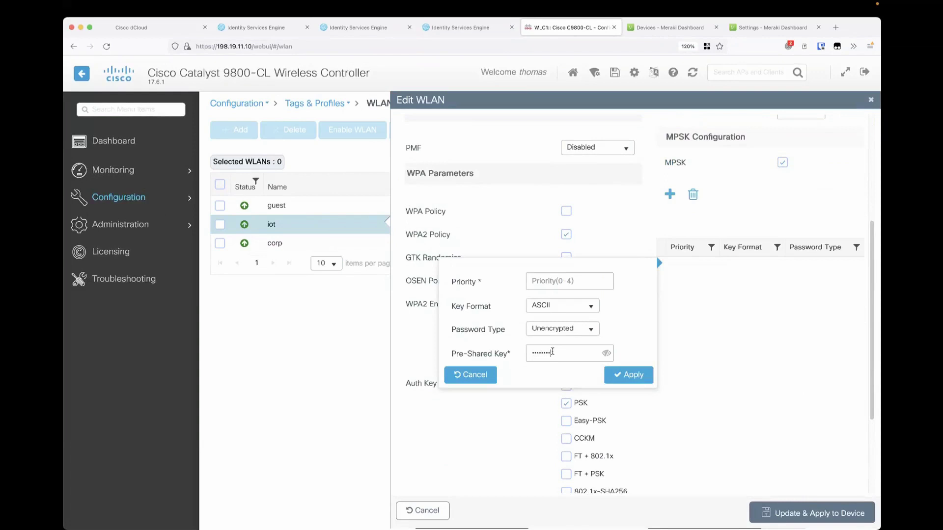
pyautogui.click(607, 354)
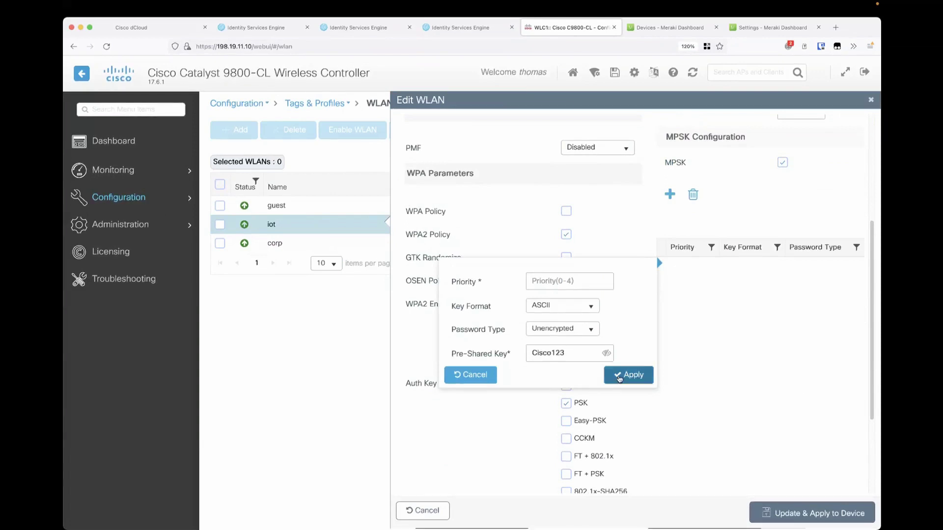
pyautogui.click(546, 287)
pyautogui.write('0')
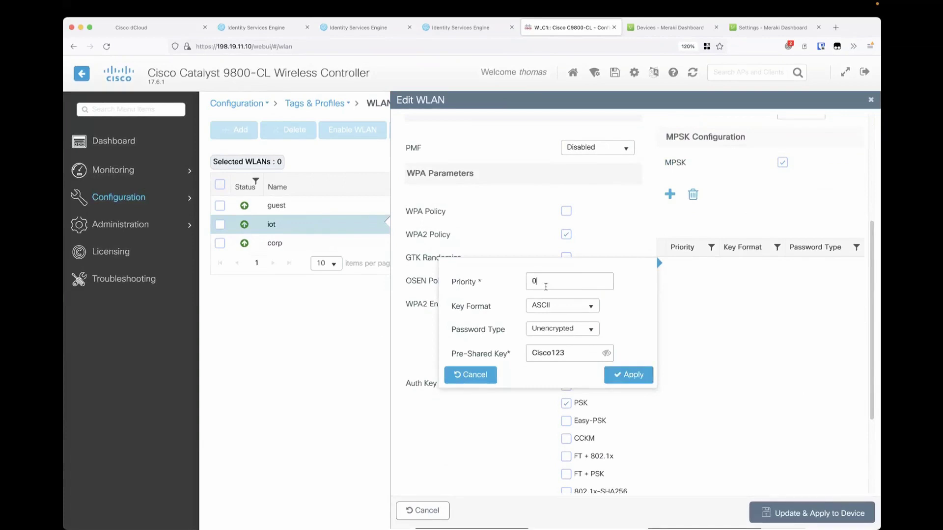
pyautogui.click(624, 376)
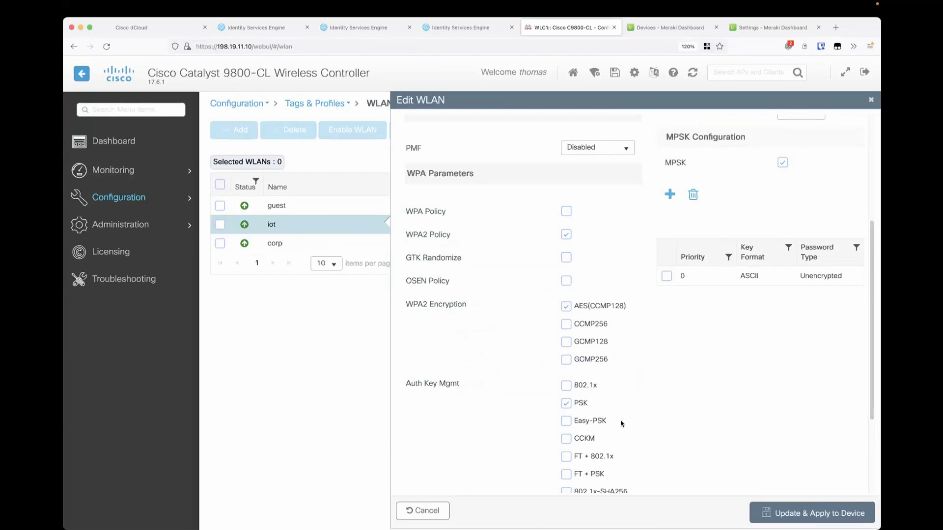
# - Add a second unencrypted ASCII MPSK entry with priority 1 and its own pre-shared key, and apply the iot WLAN changes to the device
pyautogui.scroll(-3, 622, 422)
pyautogui.scroll(3, 663, 248)
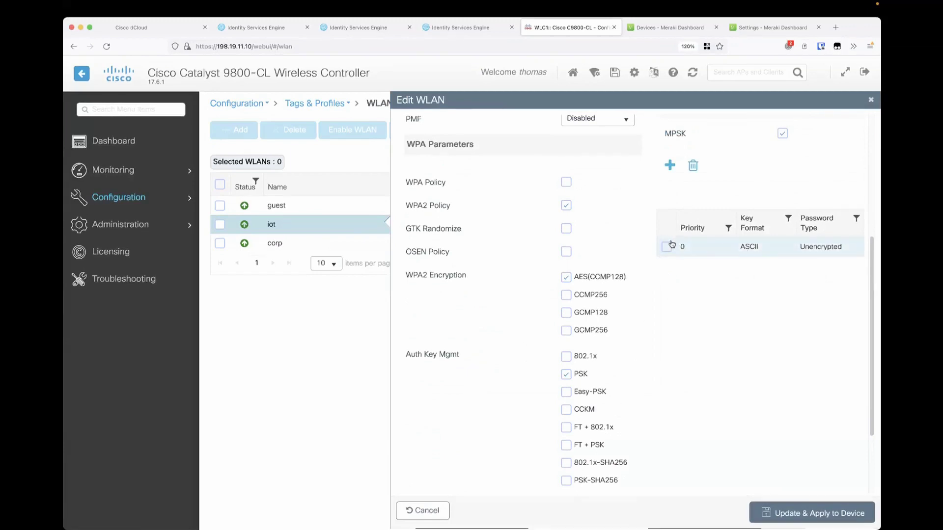
pyautogui.click(670, 165)
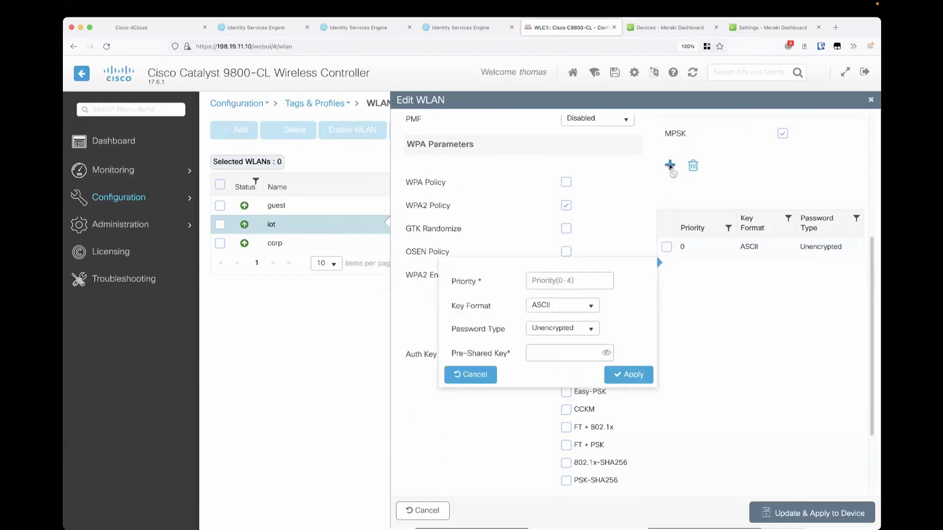
pyautogui.click(559, 284)
pyautogui.write('1')
pyautogui.click(607, 353)
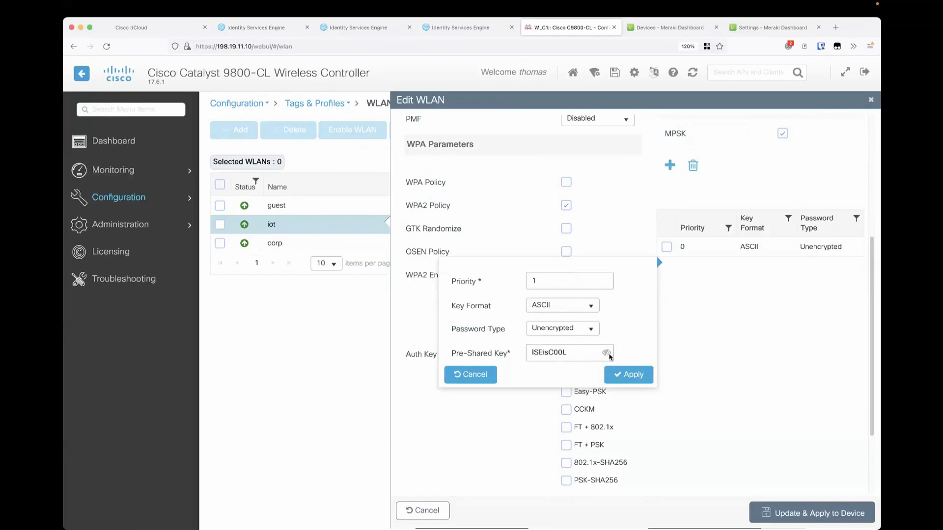
pyautogui.click(631, 375)
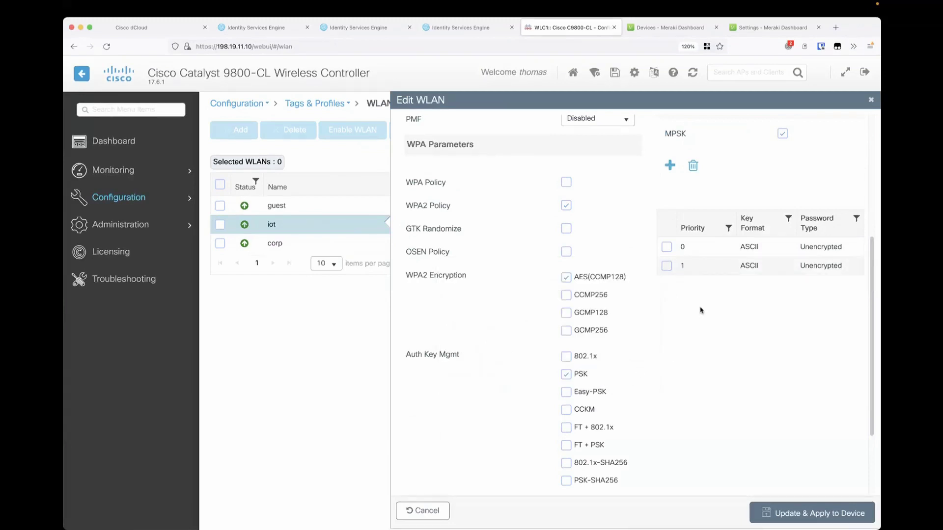
pyautogui.click(797, 513)
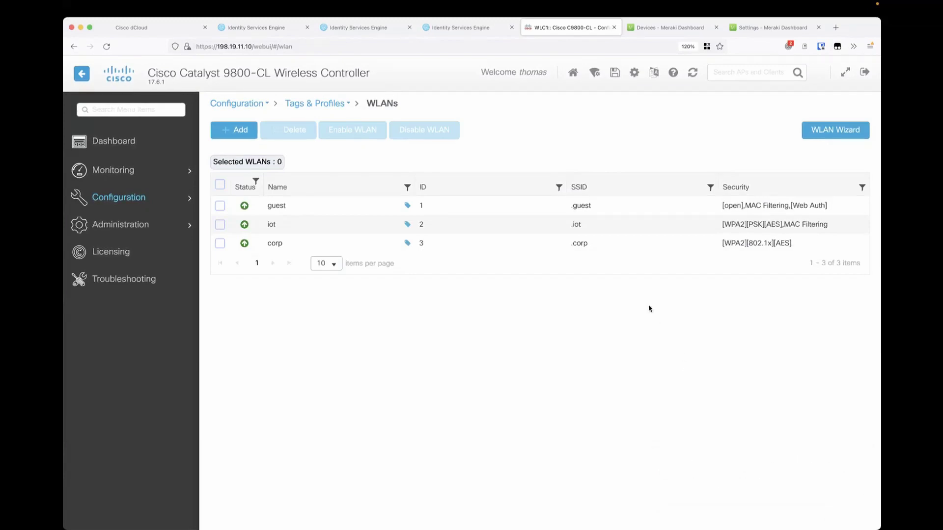
# - Open the iot WLAN's Layer 2 security settings and start a new MPSK entry with priority 2
pyautogui.click(458, 225)
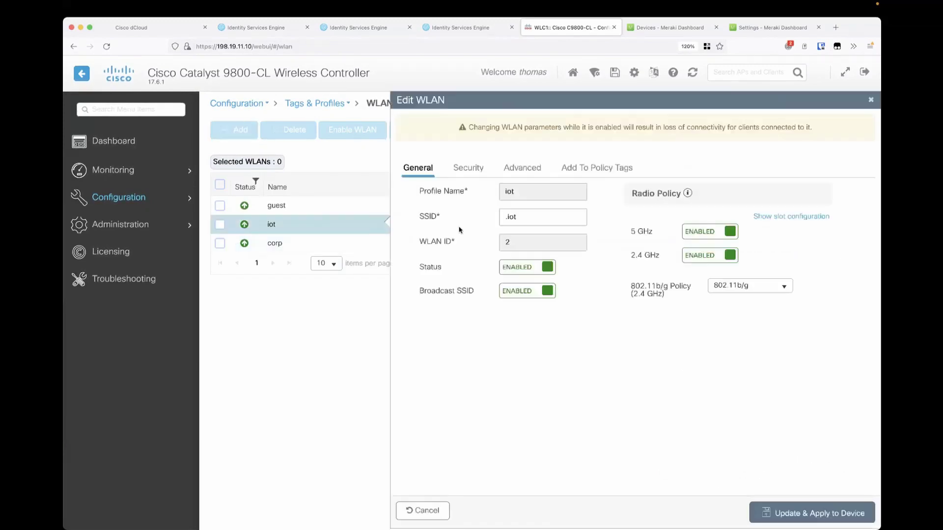
pyautogui.click(470, 172)
pyautogui.scroll(-2, 669, 322)
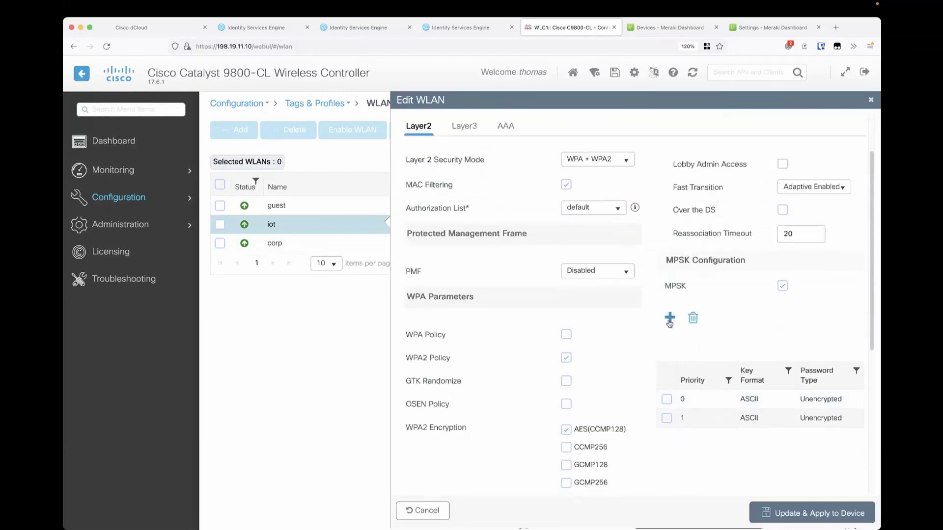
pyautogui.click(669, 318)
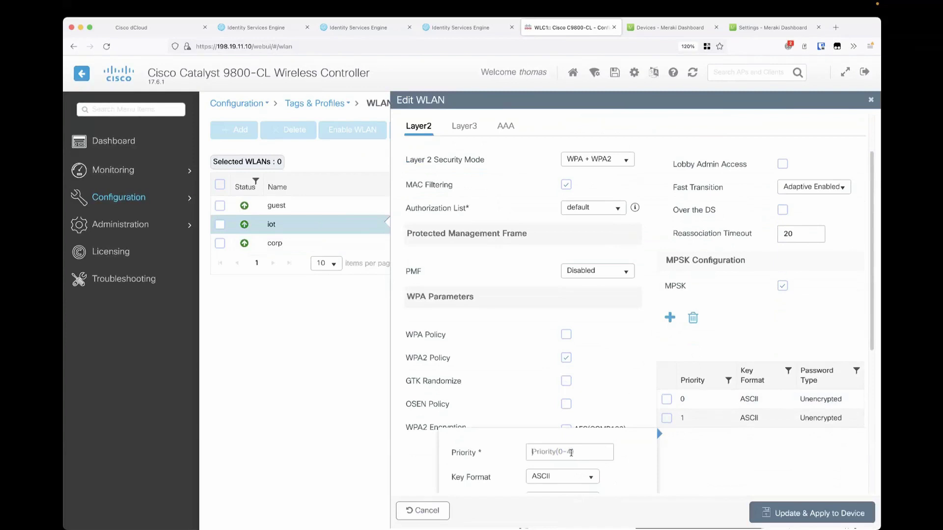
pyautogui.write('2')
pyautogui.scroll(-1, 571, 453)
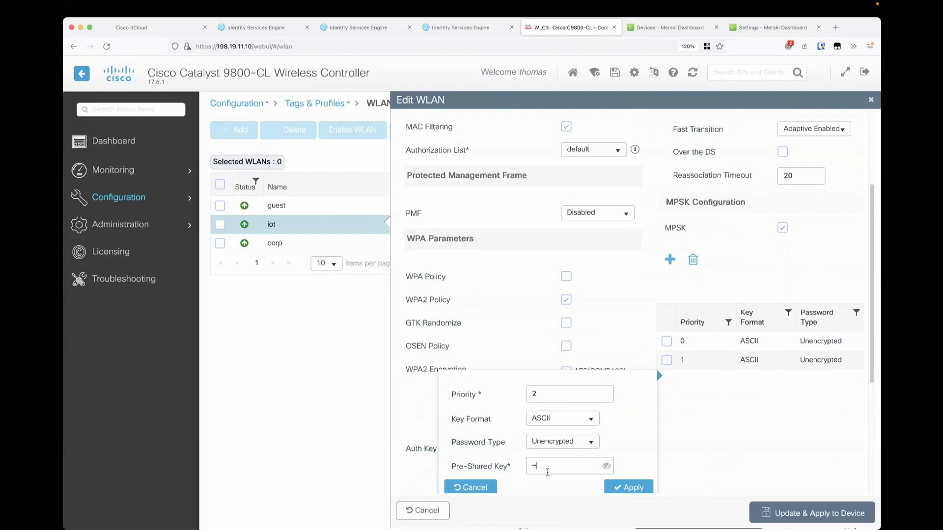
# - Switch to PowerPoint and copy the camera's pre-shared key from slide 16, mPSK (Multi-PSK), then return to the WLAN editor in the browser
pyautogui.press('super+Tab')
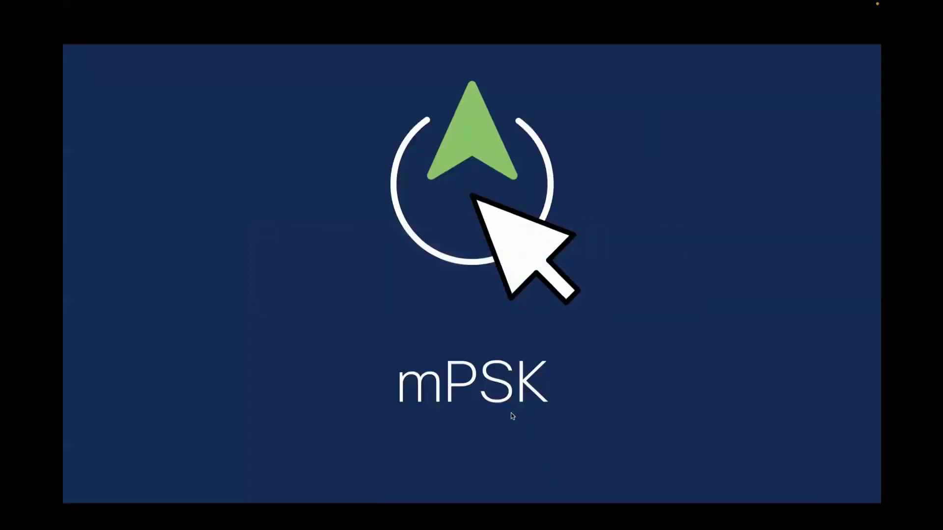
pyautogui.click(511, 414)
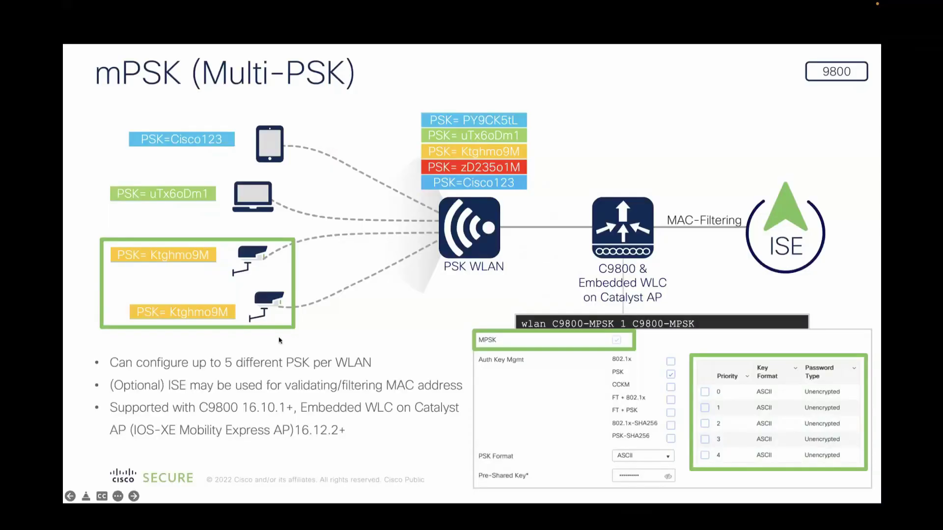
pyautogui.press('Left')
pyautogui.press('Escape')
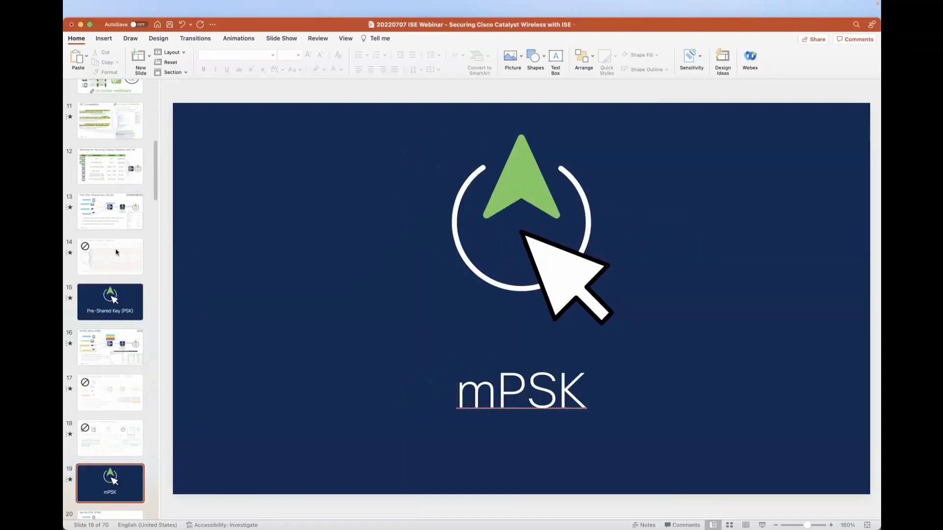
pyautogui.click(110, 347)
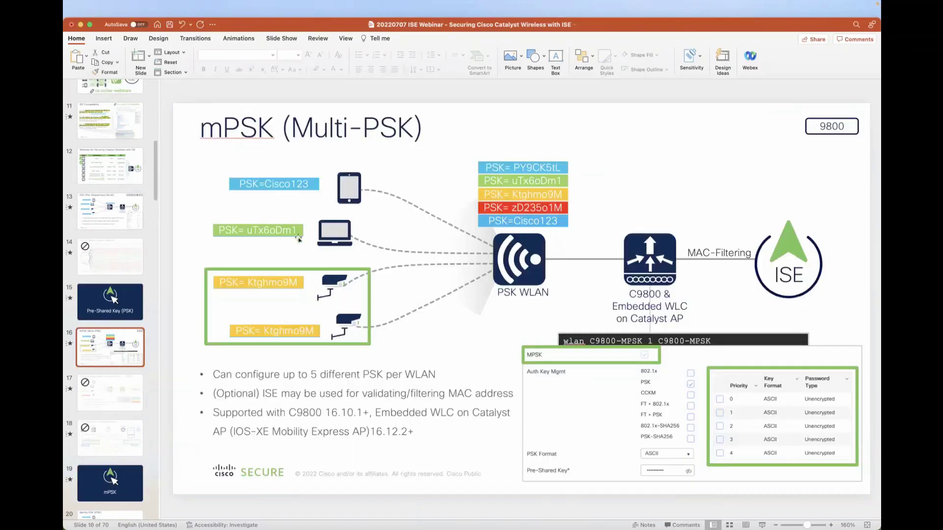
pyautogui.click(264, 282)
pyautogui.click(264, 283)
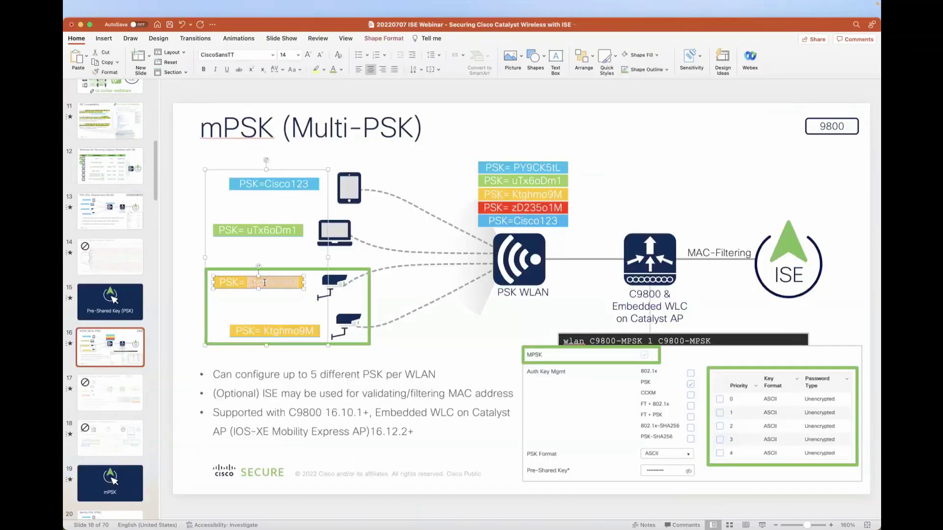
pyautogui.moveTo(272, 280); pyautogui.dragTo(327, 280)
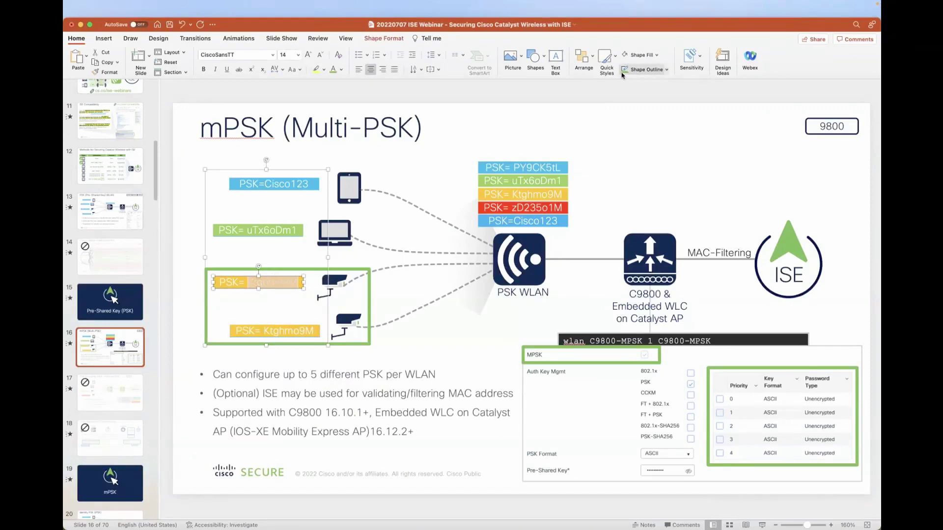
pyautogui.press('super+Tab')
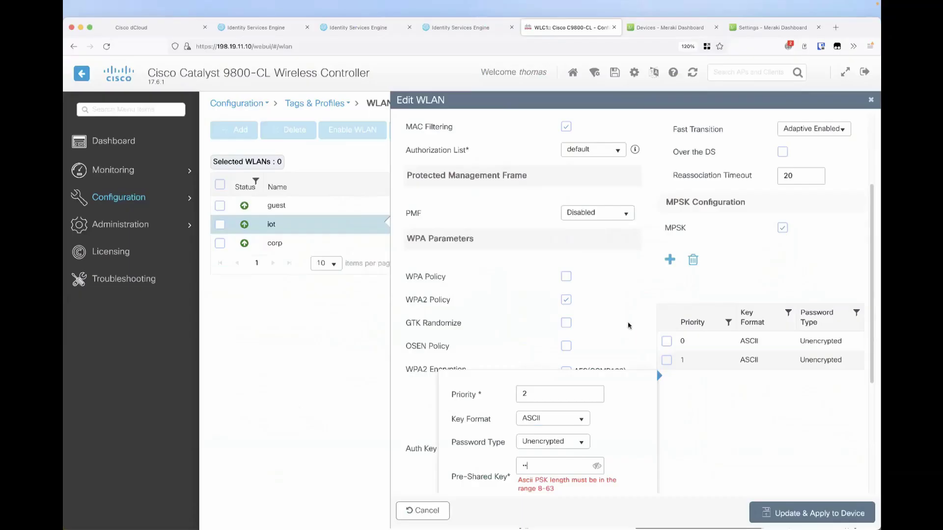
# - Paste the copied pre-shared key into the priority 2 MPSK entry, reveal it, apply the entry and update the iot WLAN on the device
pyautogui.click(544, 469)
pyautogui.press('super+v')
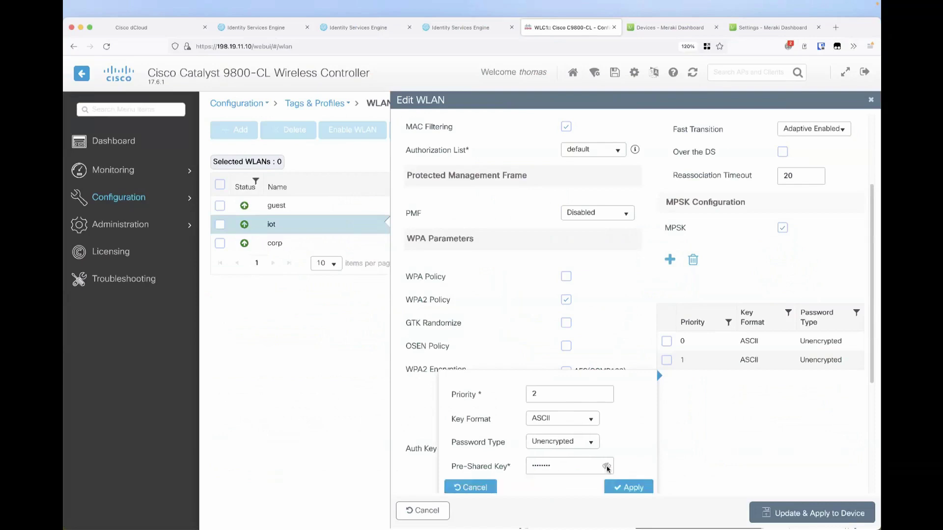
pyautogui.click(607, 467)
pyautogui.click(620, 487)
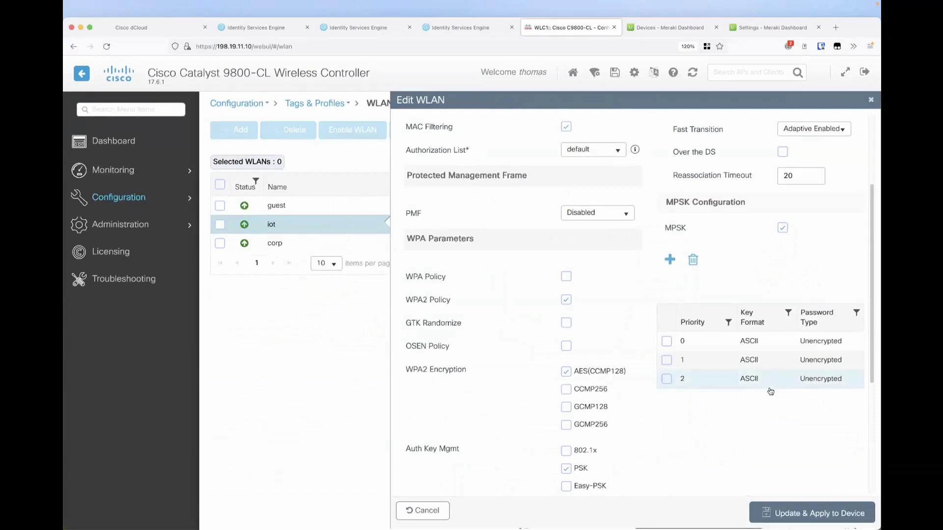
pyautogui.click(795, 513)
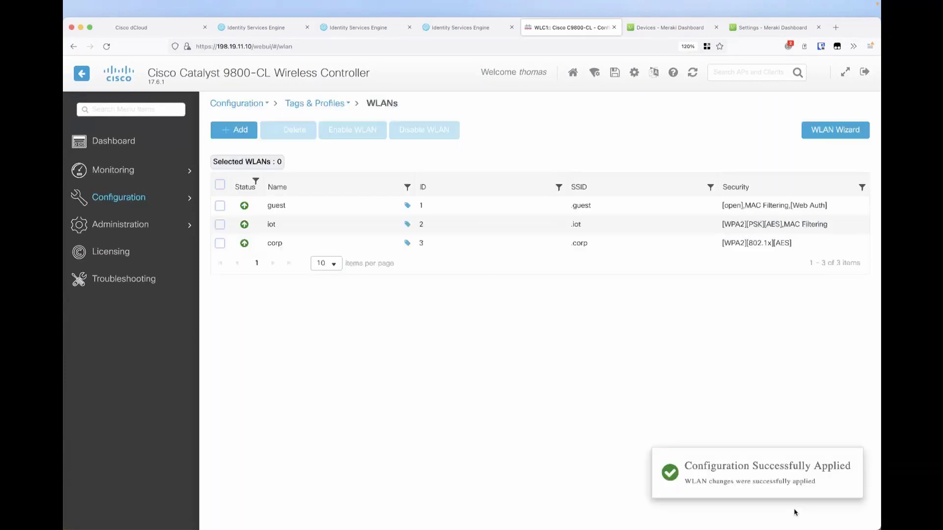
# - Refresh the RADIUS Live Logs in Cisco ISE and examine the latest IOT_WiFi authentications
pyautogui.click(247, 28)
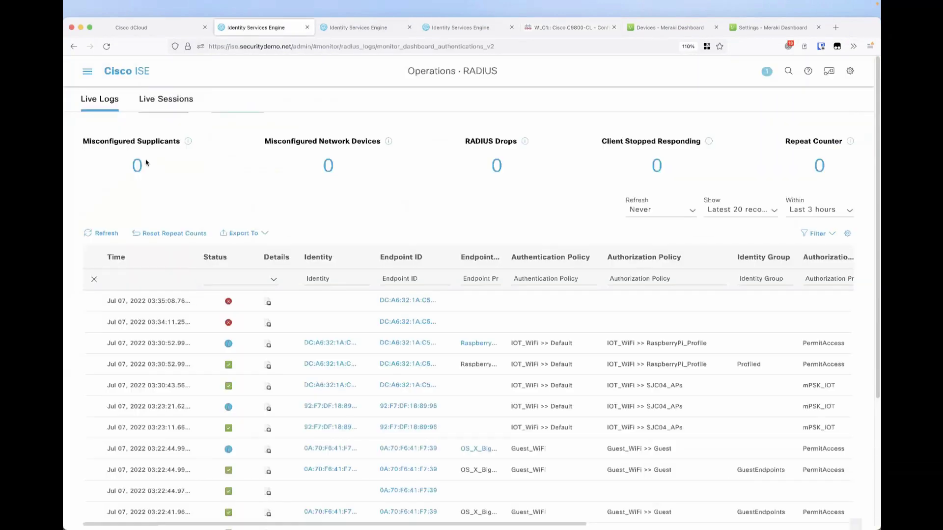
pyautogui.click(102, 236)
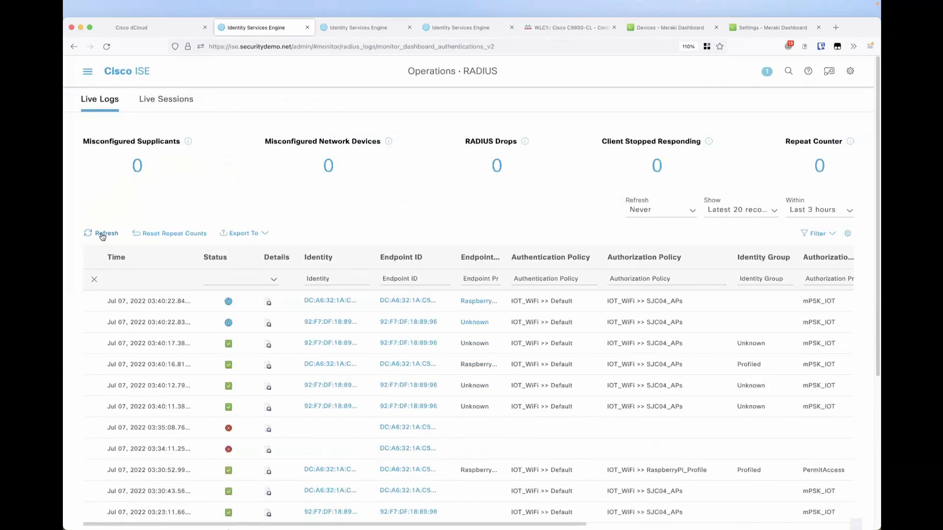
pyautogui.click(106, 234)
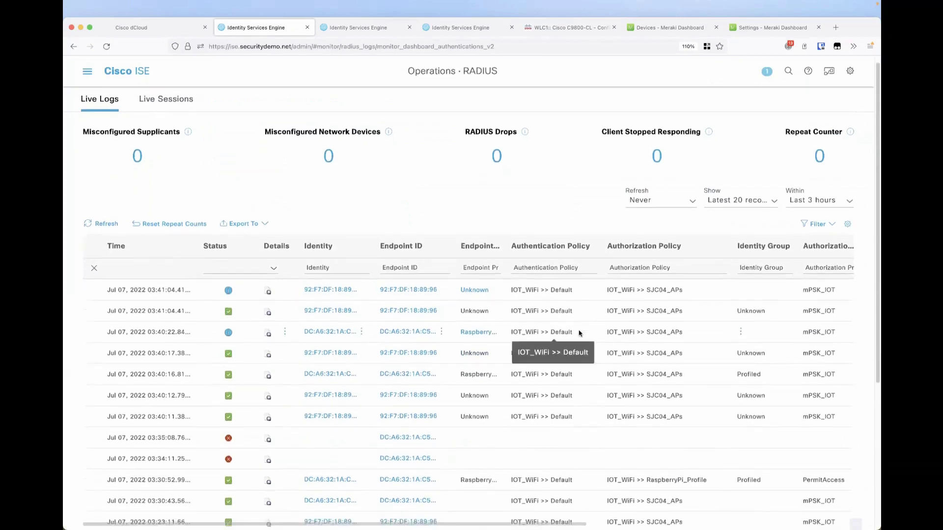
pyautogui.scroll(-2, 580, 329)
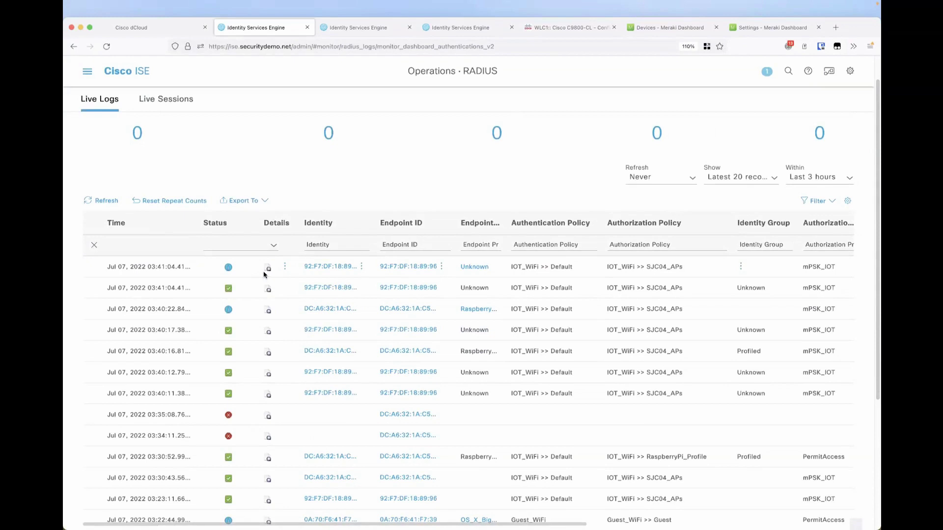
# - Reopen the iot WLAN's Layer 2 security settings on the controller and compare its MPSK entries with the mPSK slide
pyautogui.click(336, 32)
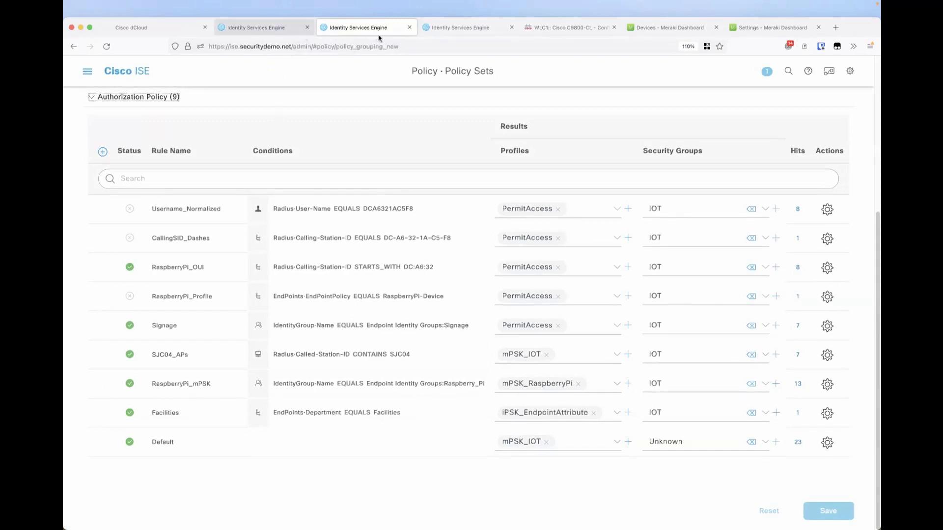
pyautogui.click(570, 28)
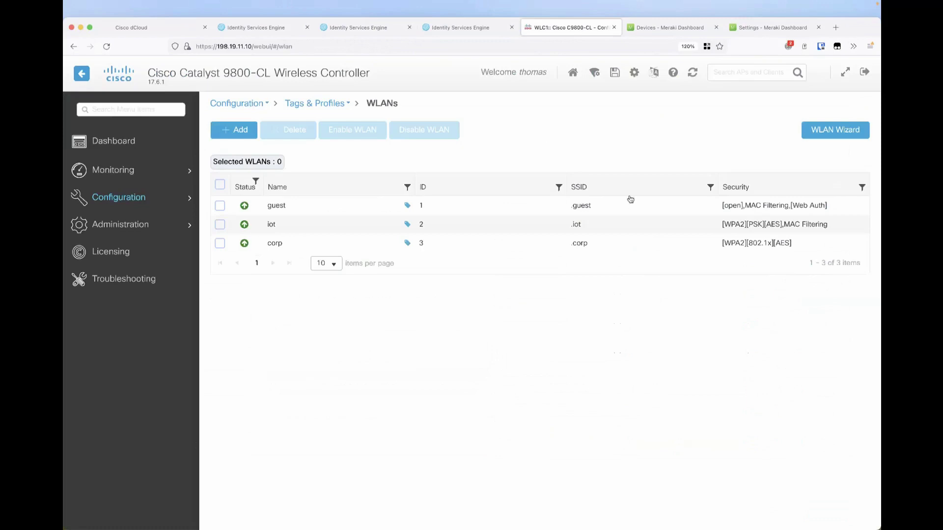
pyautogui.click(322, 231)
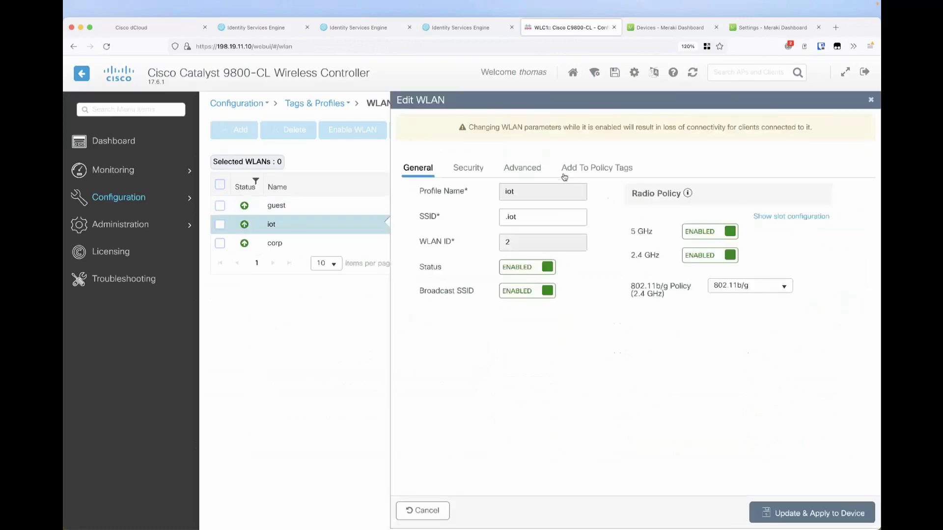
pyautogui.click(480, 168)
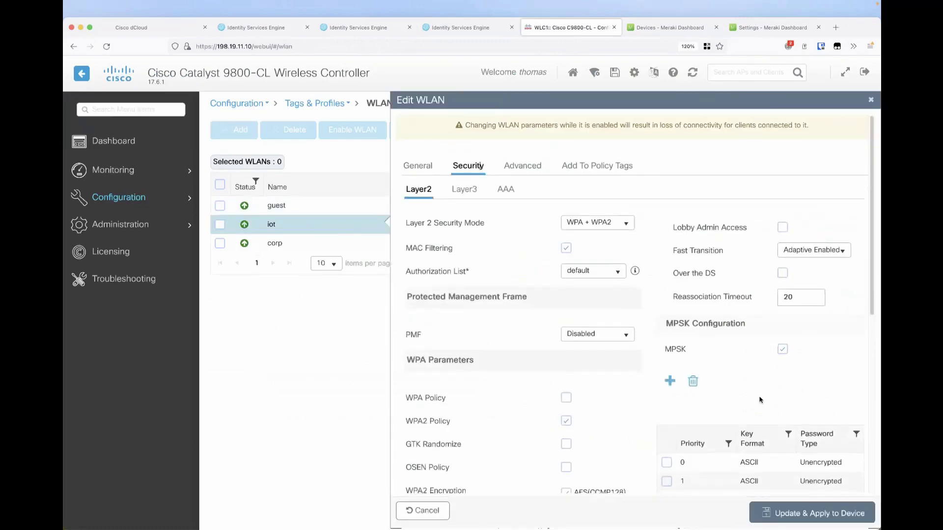
pyautogui.scroll(-2, 736, 432)
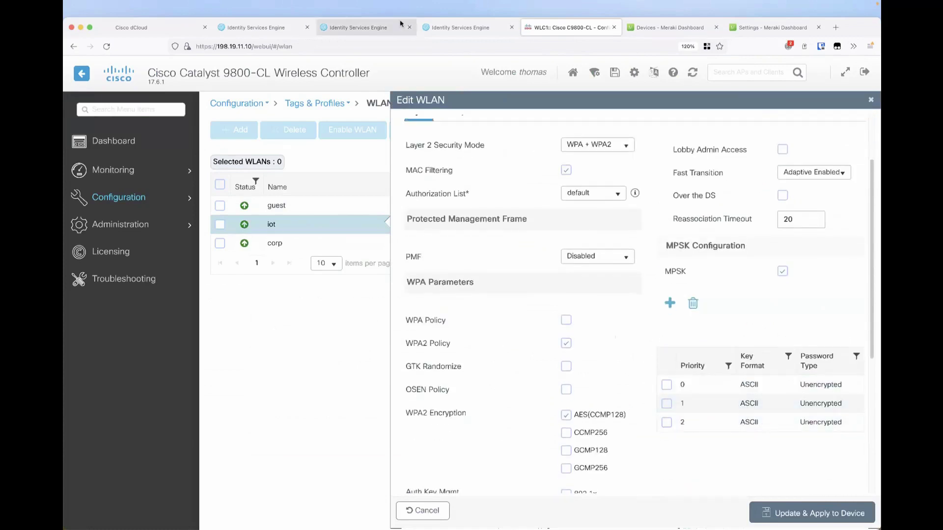
pyautogui.press('super+Tab')
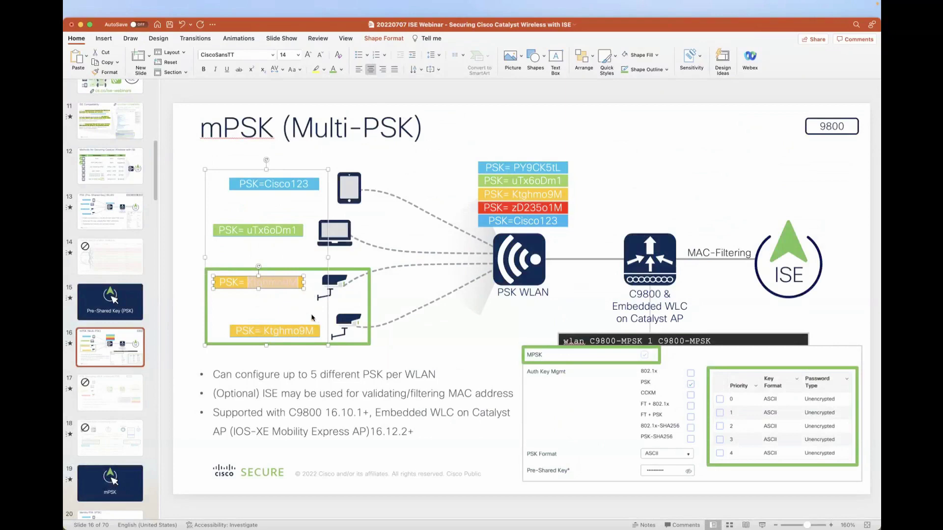
pyautogui.press('super+Tab')
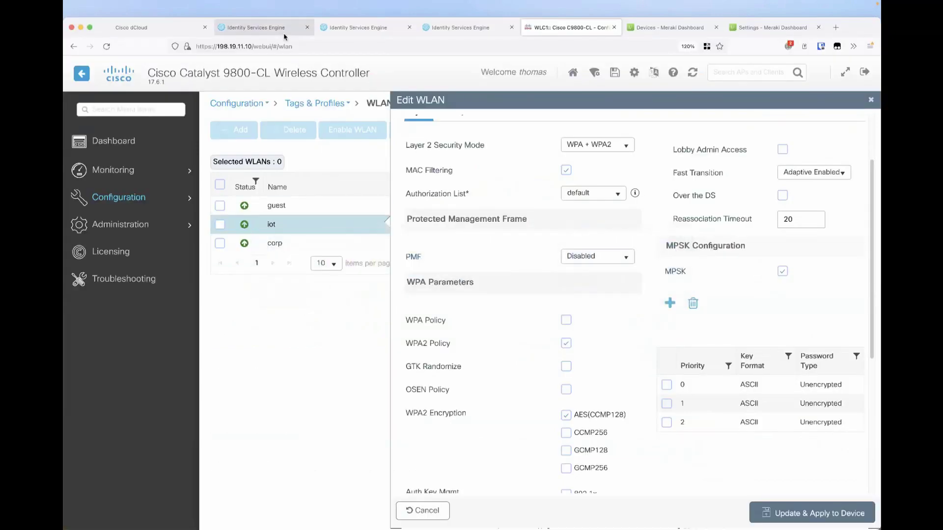
# - In Cisco ISE, discard the unsaved authorization profile changes and open the mPSK_RaspberryPi profile to review its advanced PSK attributes
pyautogui.click(345, 28)
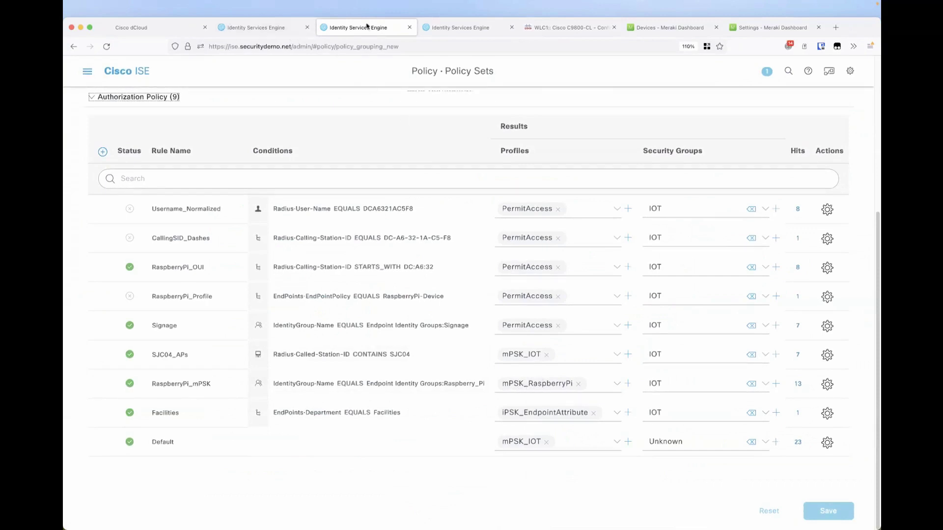
pyautogui.click(524, 75)
pyautogui.click(469, 33)
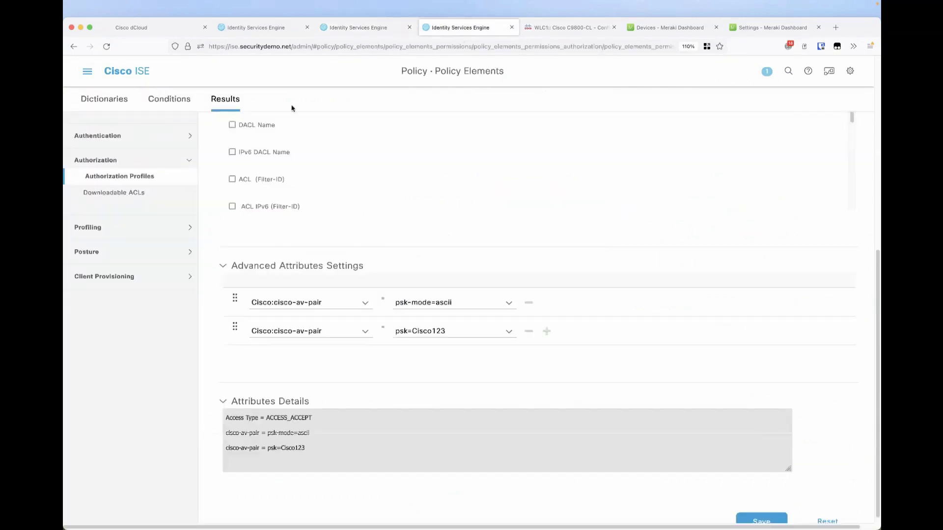
pyautogui.click(124, 175)
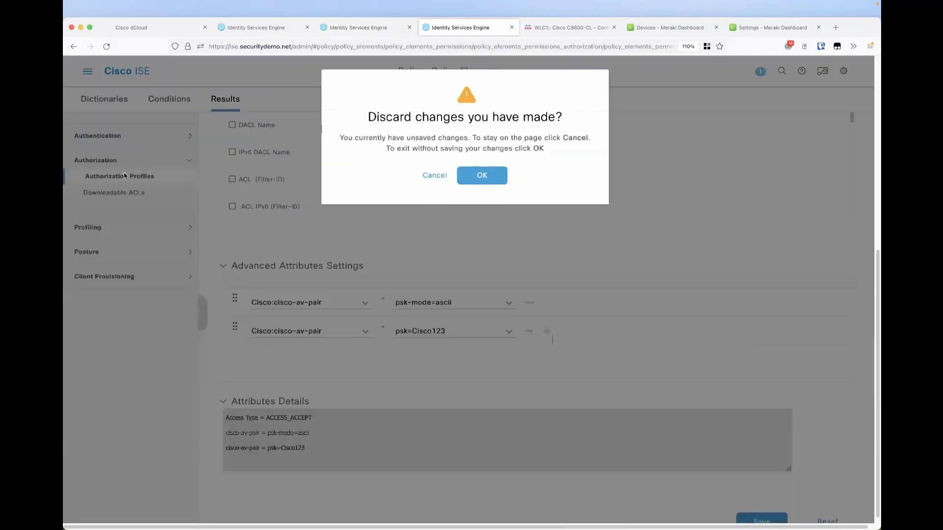
pyautogui.click(470, 178)
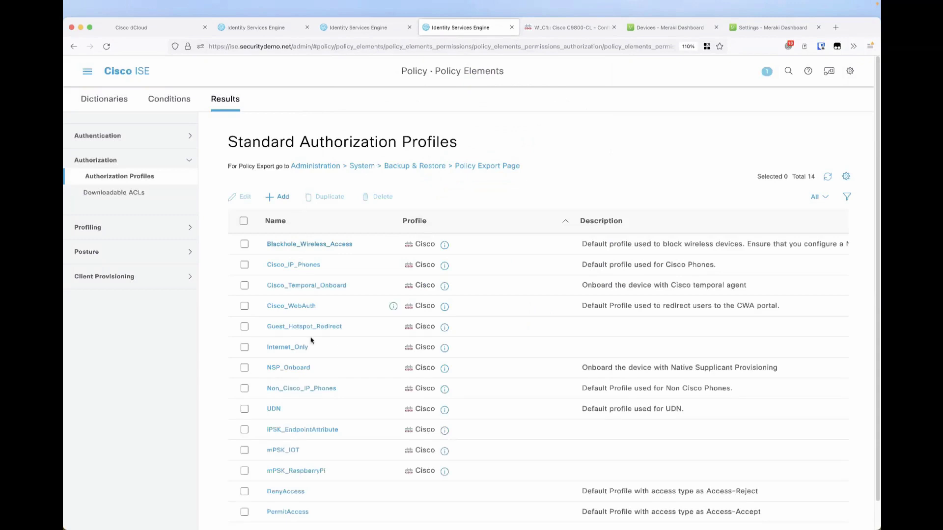
pyautogui.scroll(-1, 302, 390)
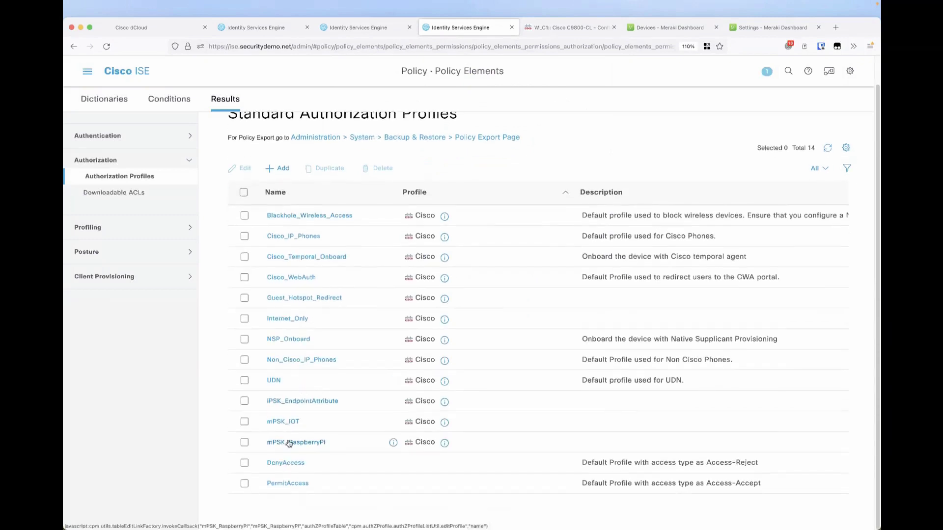
pyautogui.click(289, 442)
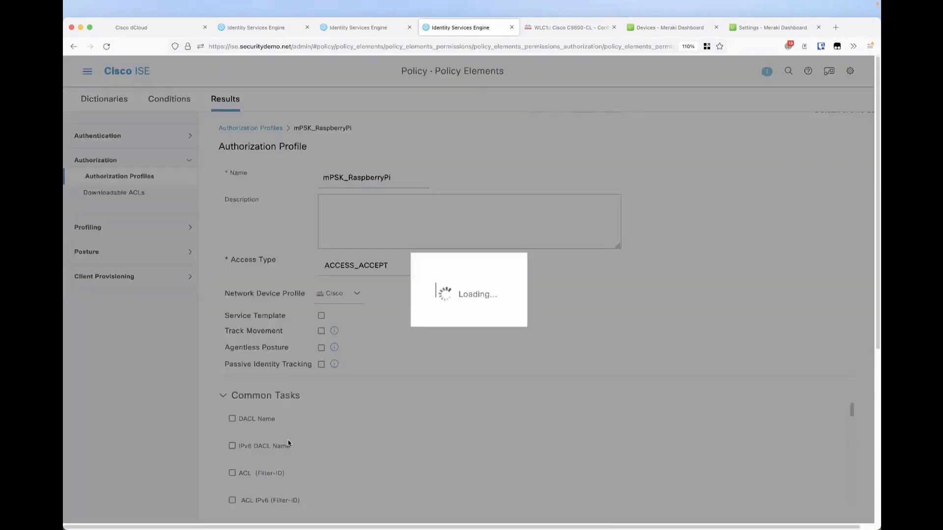
pyautogui.scroll(-5, 381, 448)
pyautogui.scroll(-5, 501, 362)
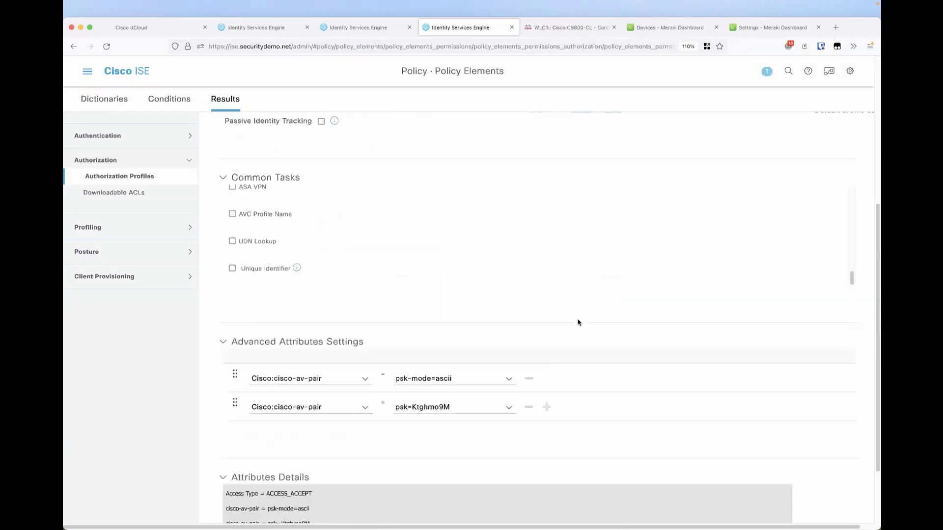
pyautogui.scroll(-2, 578, 322)
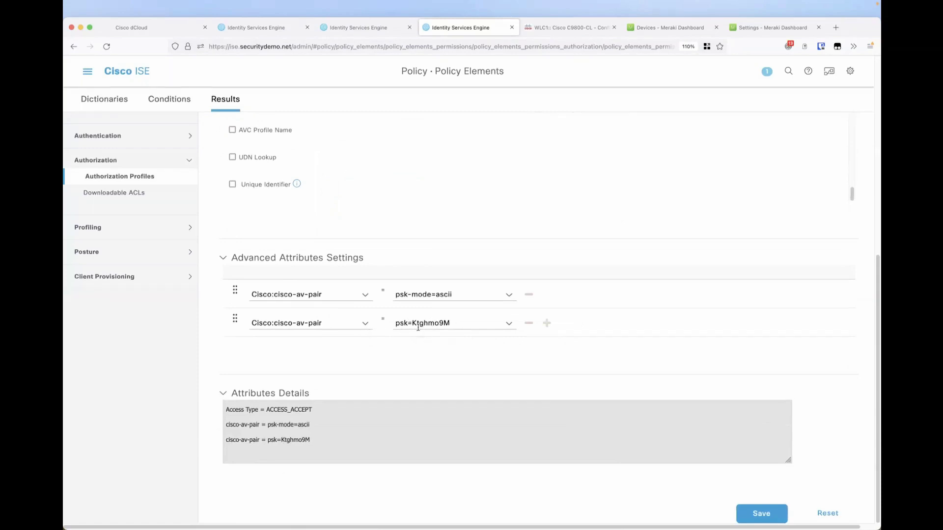
# - Return to the RADIUS Live Logs and refresh them to check for new Raspberry Pi authentications
pyautogui.click(240, 27)
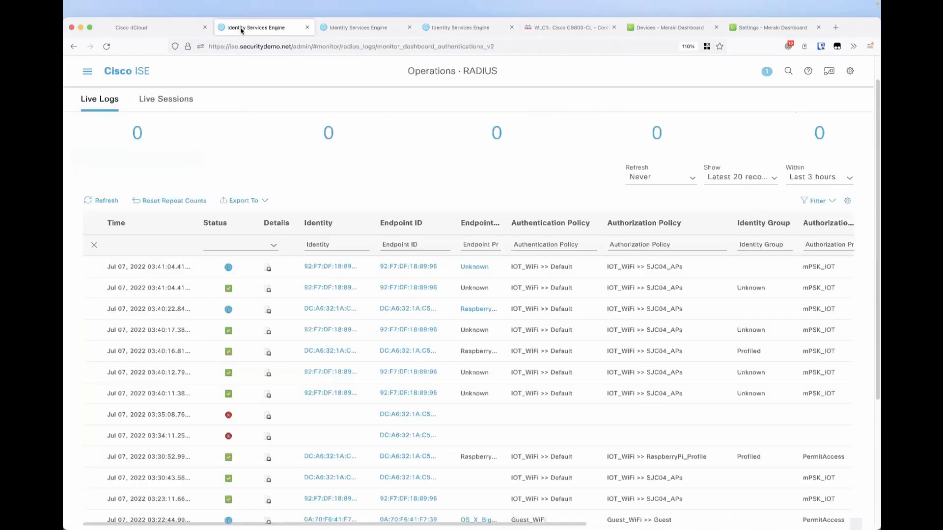
pyautogui.click(108, 201)
pyautogui.click(108, 201)
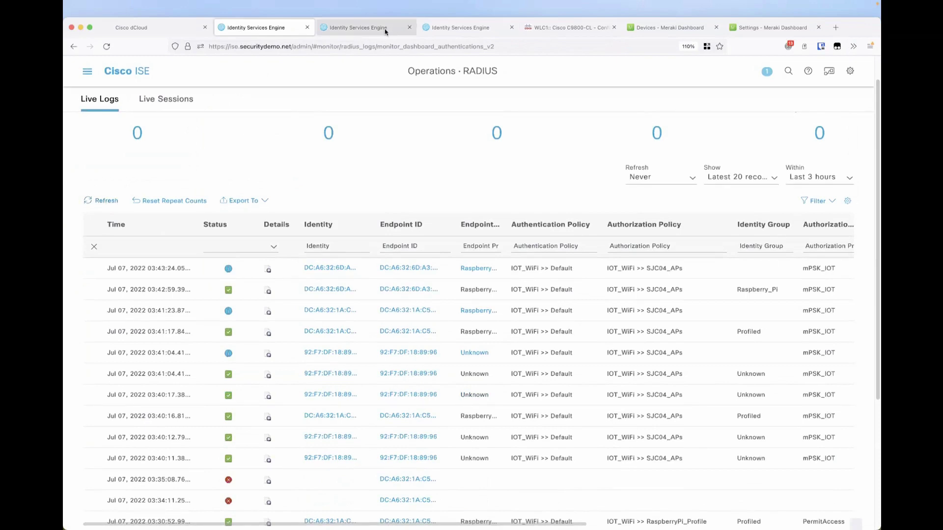
# - Disable the SJC04_APs rule in the IOT_WiFi policy set's authorization policy and save the policy set
pyautogui.click(369, 30)
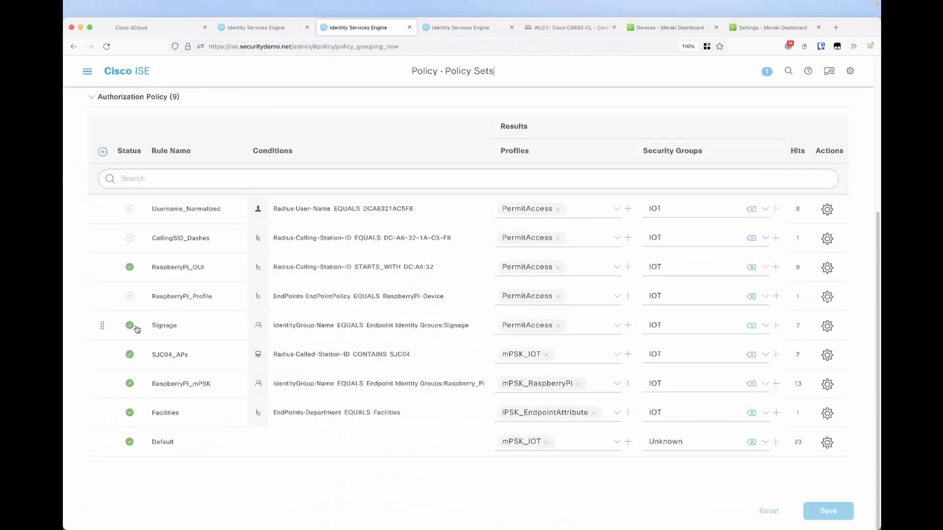
pyautogui.click(131, 355)
pyautogui.click(148, 398)
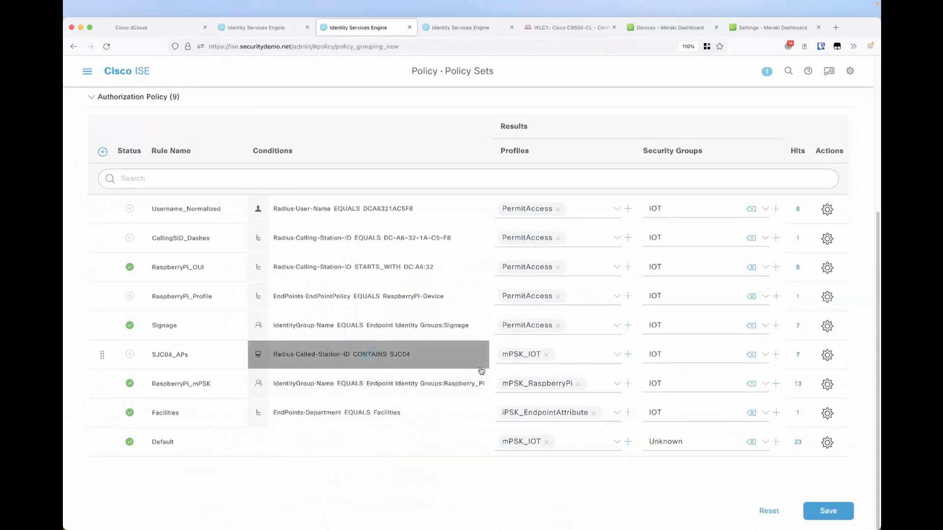
pyautogui.click(822, 515)
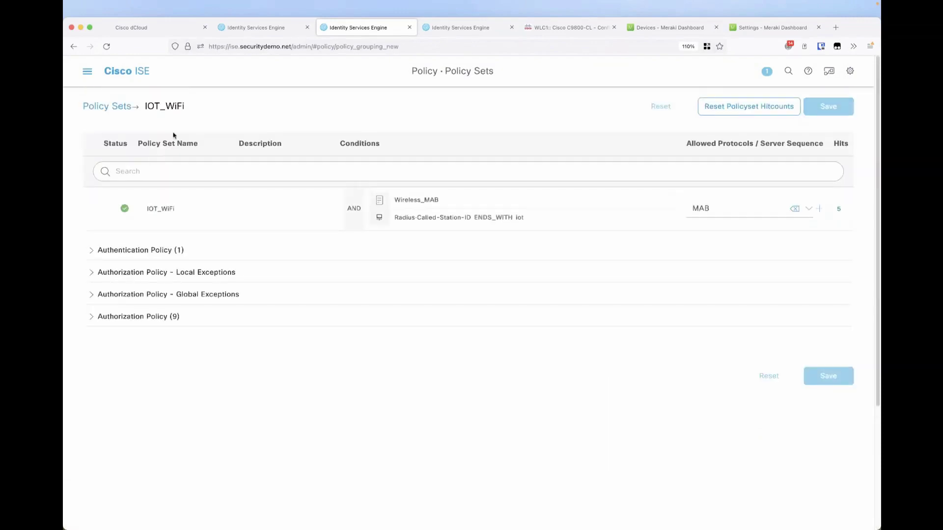
# - In the RADIUS Live Sessions, issue a CoA session reauthentication for the most recently initiated RaspberryPi-Device session
pyautogui.click(259, 28)
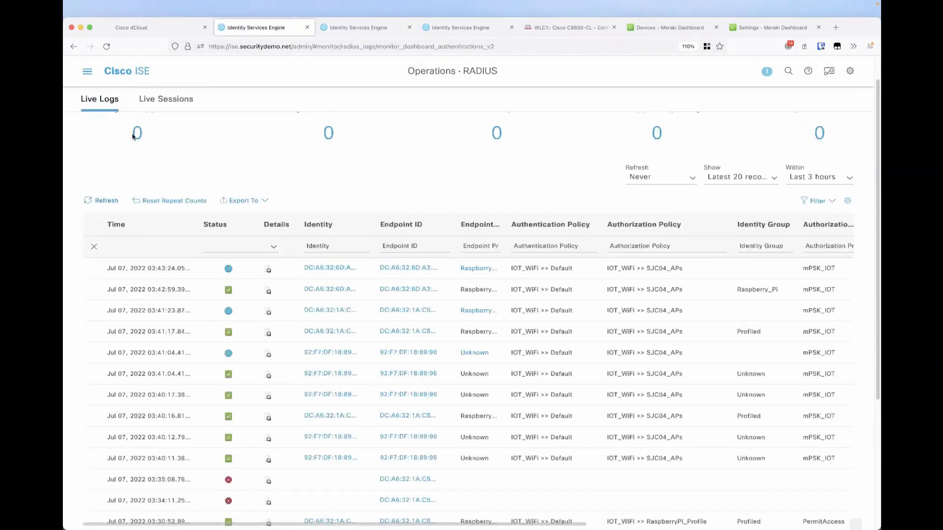
pyautogui.click(163, 101)
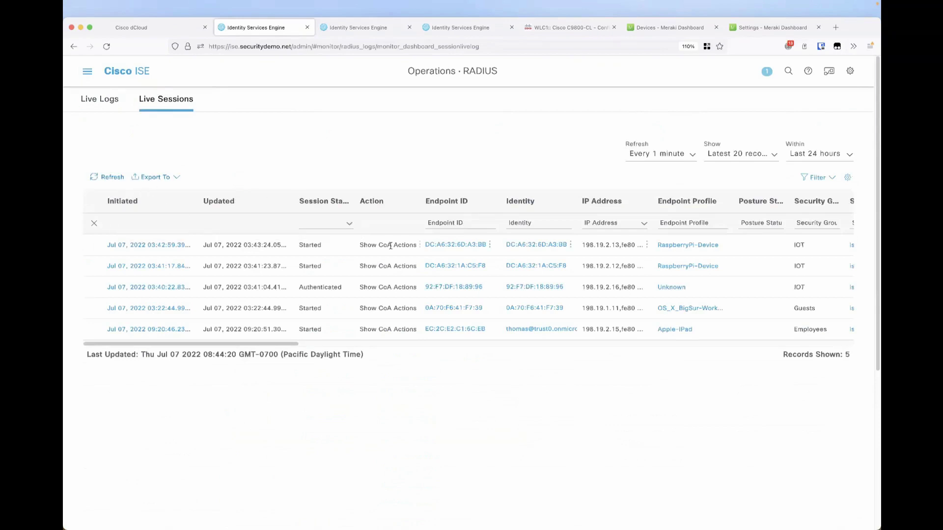
pyautogui.click(420, 246)
pyautogui.click(258, 243)
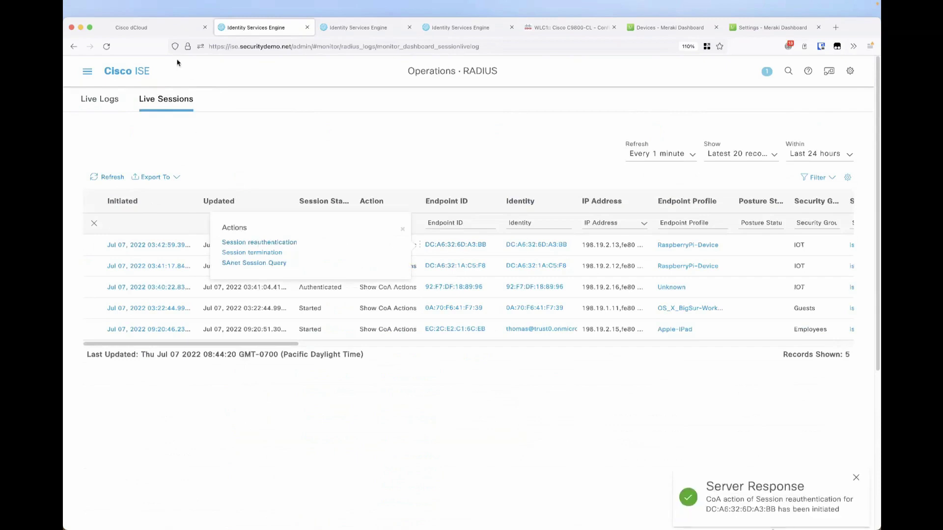
# - Refresh the RADIUS Live Logs and widen the Authorization Policy column to check the Raspberry Pi's matched rule and authorization profile
pyautogui.click(103, 105)
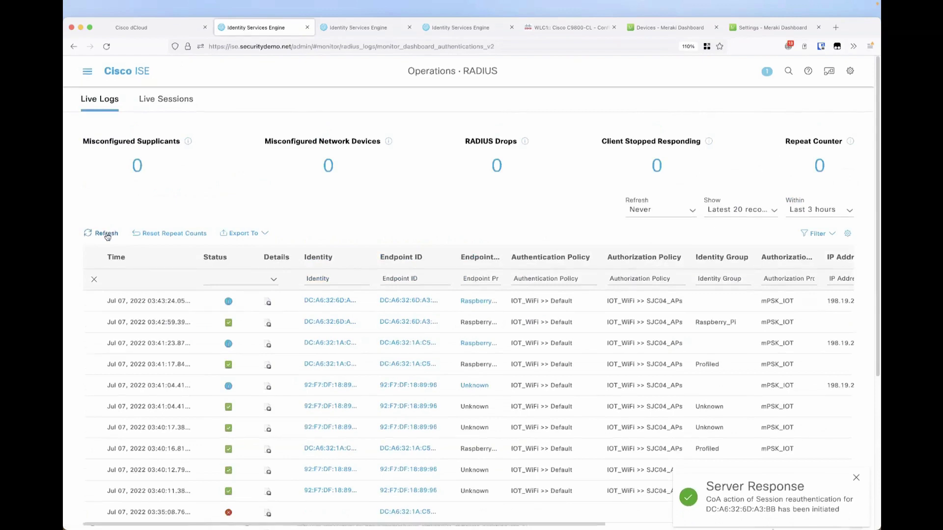
pyautogui.click(106, 234)
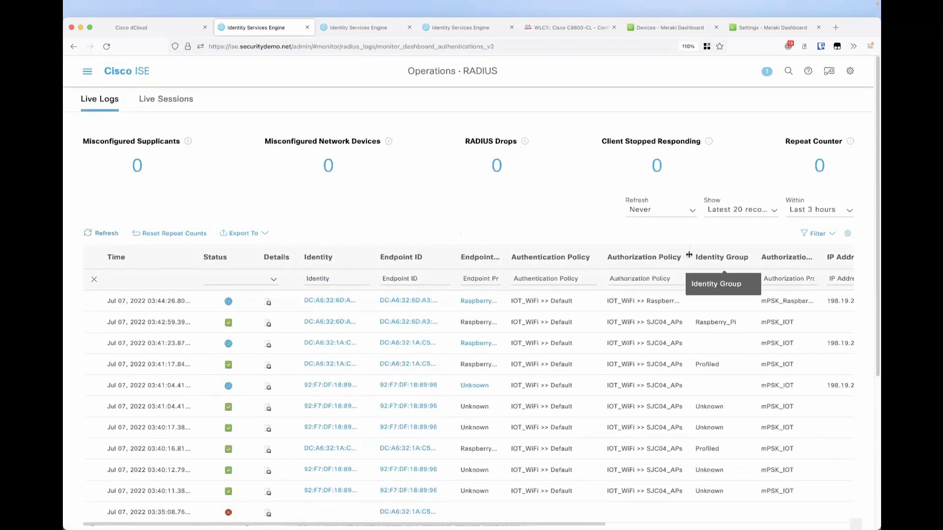
pyautogui.moveTo(687, 255); pyautogui.dragTo(730, 255)
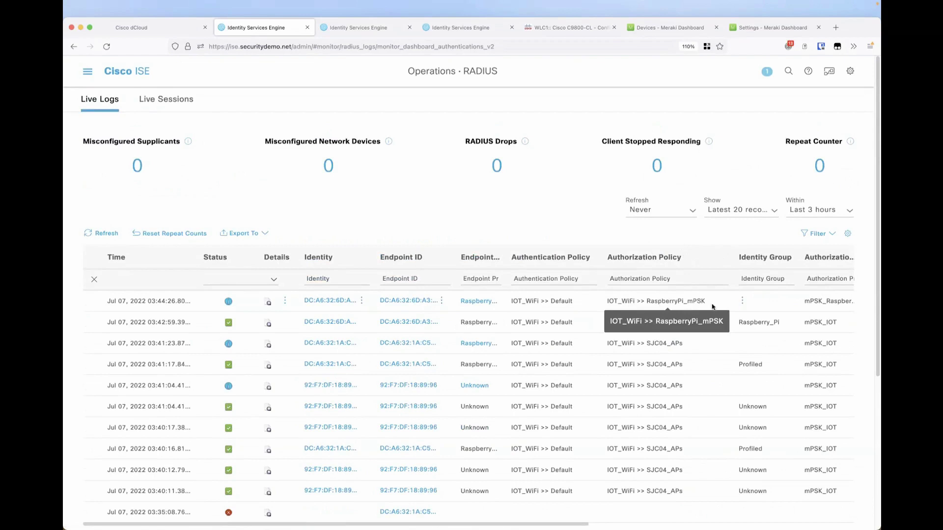
pyautogui.hscroll(3, 711, 305)
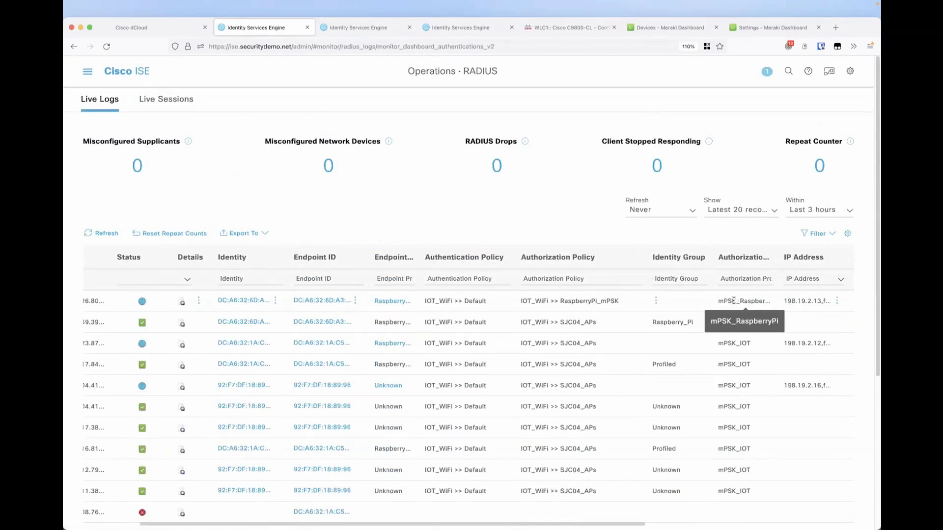
# - Switch to the Catalyst 9800 controller and review its list of connected wireless clients
pyautogui.click(579, 28)
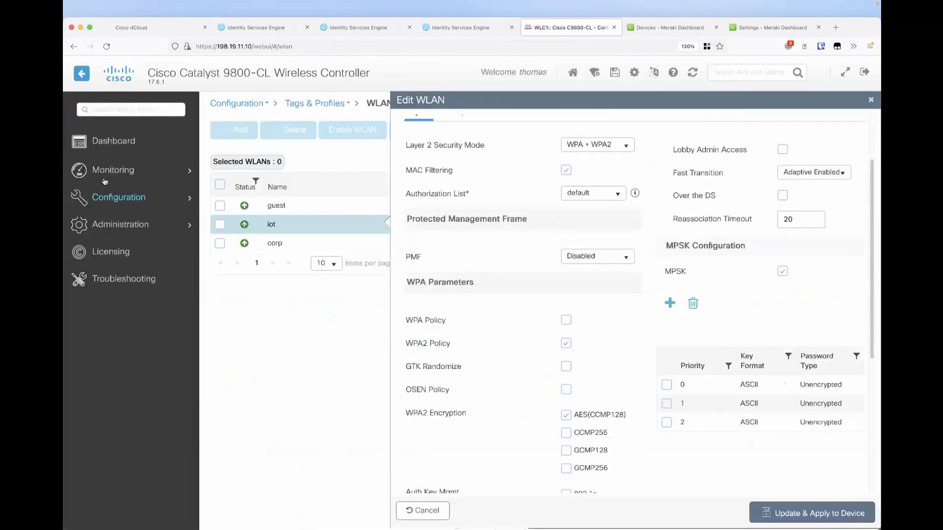
pyautogui.moveTo(106, 196)
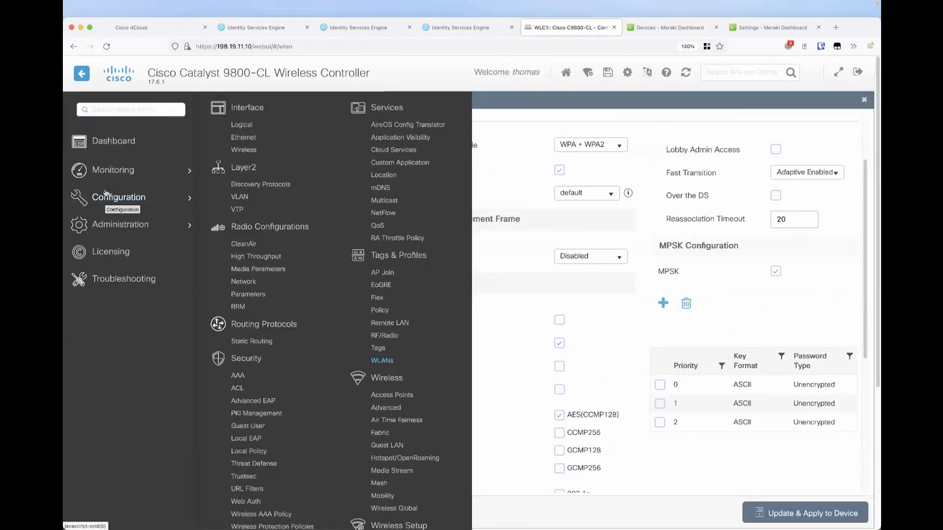
pyautogui.moveTo(111, 173)
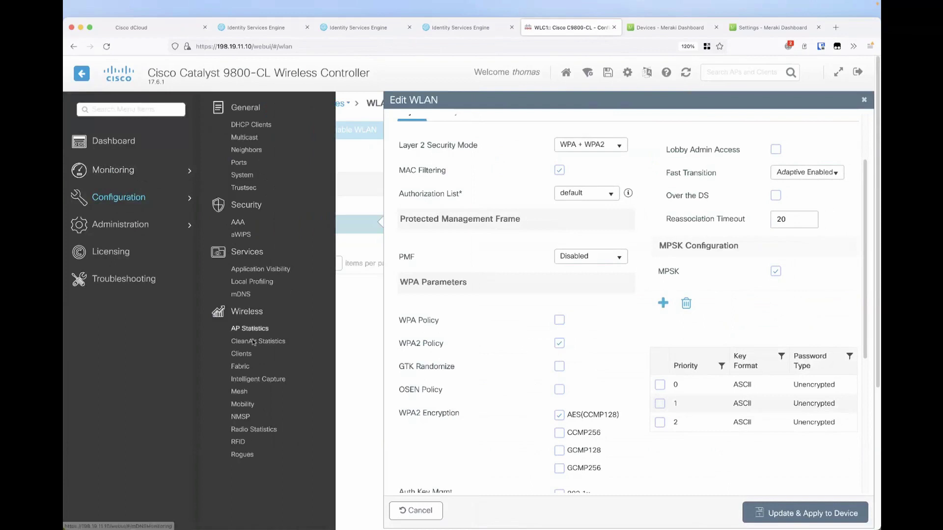
pyautogui.click(249, 356)
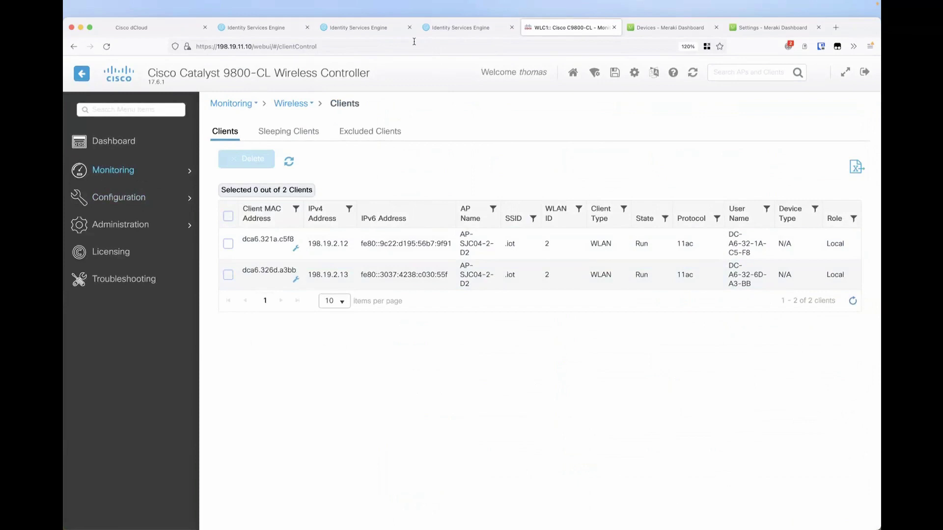
# - Back in Cisco ISE, disable the RaspberryPi_mPSK rule in the IOT_WiFi authorization policy and save the policy set
pyautogui.click(346, 29)
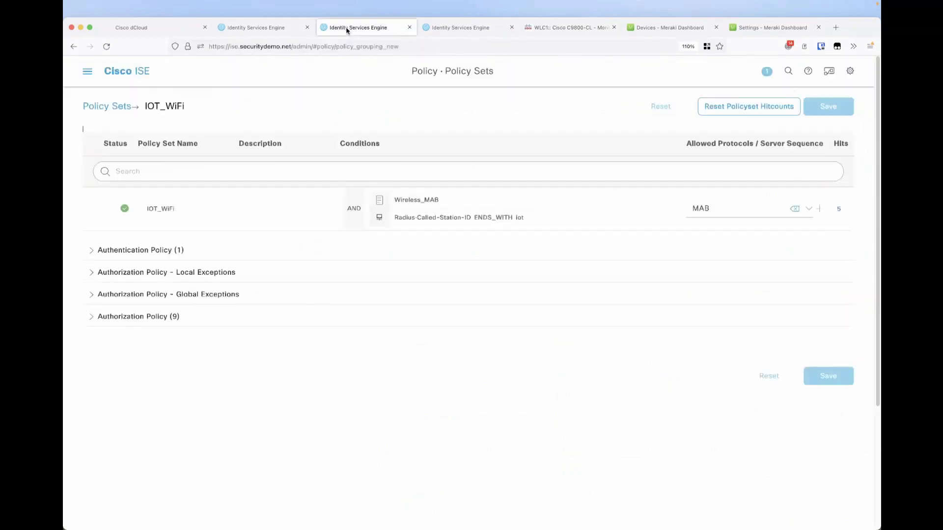
pyautogui.click(93, 319)
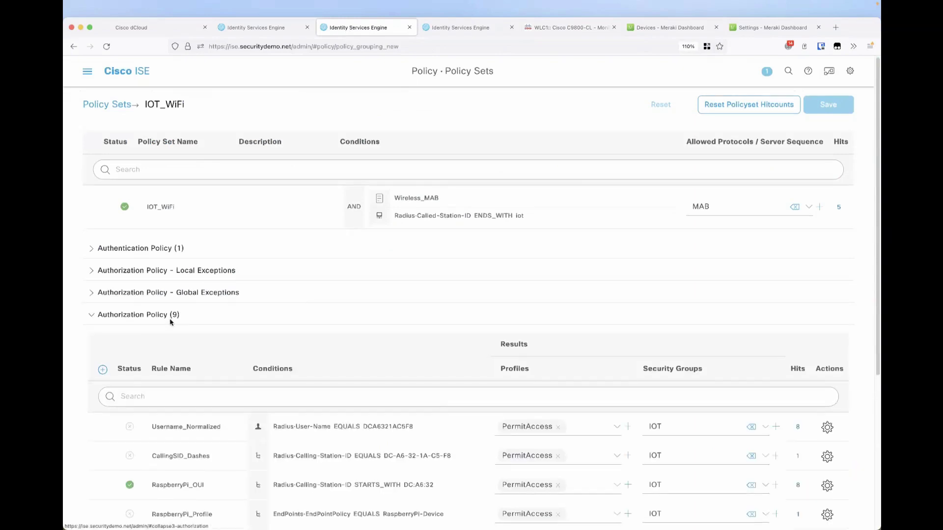
pyautogui.scroll(-5, 171, 320)
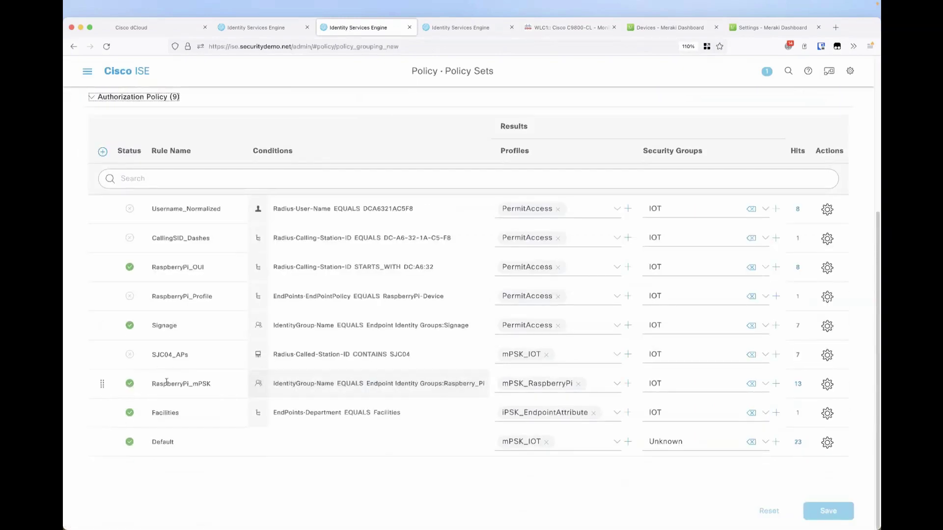
pyautogui.click(132, 387)
pyautogui.click(142, 428)
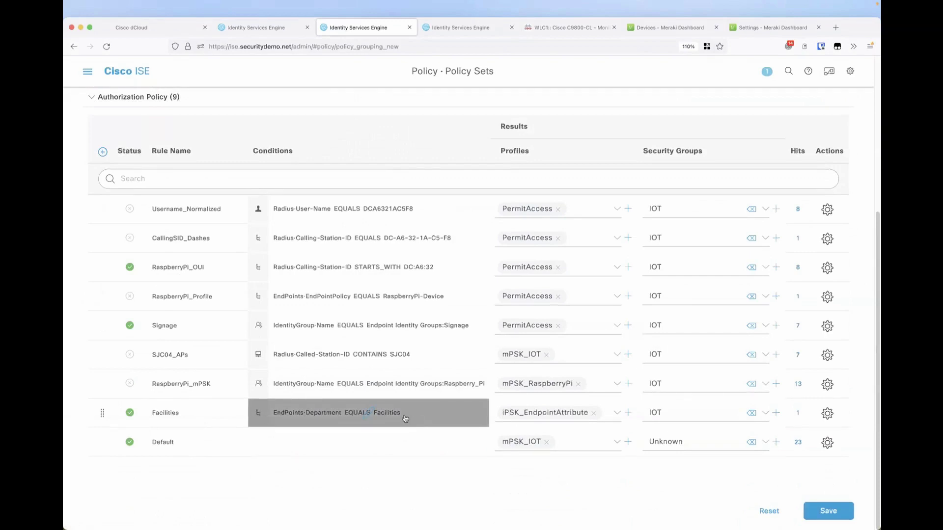
pyautogui.click(853, 518)
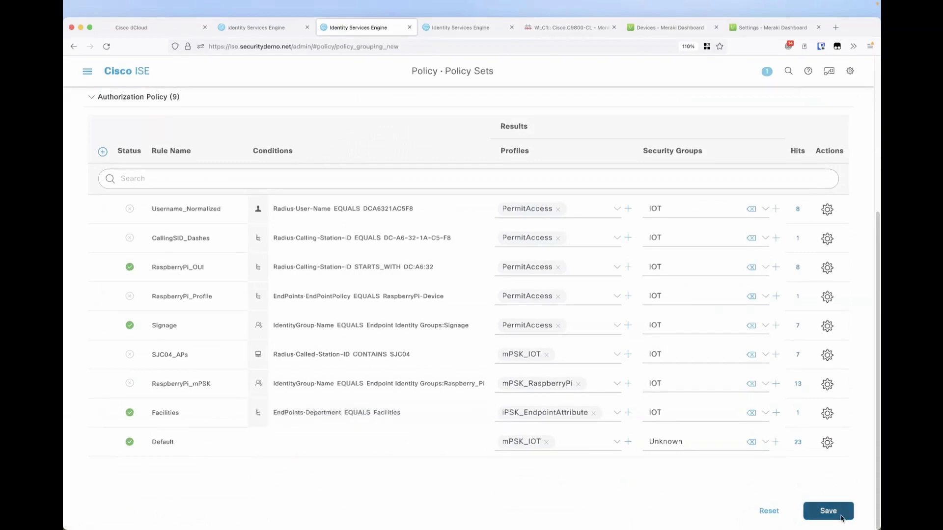
# - Switch to PowerPoint and start the slide show from slide 16, mPSK (Multi-PSK)
pyautogui.press('super+Tab')
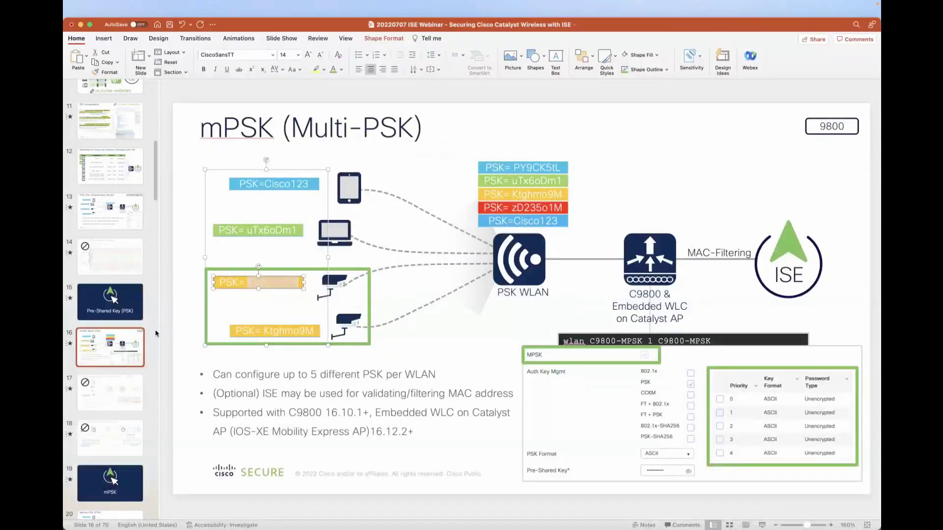
pyautogui.click(131, 345)
pyautogui.press('super+shift+Return')
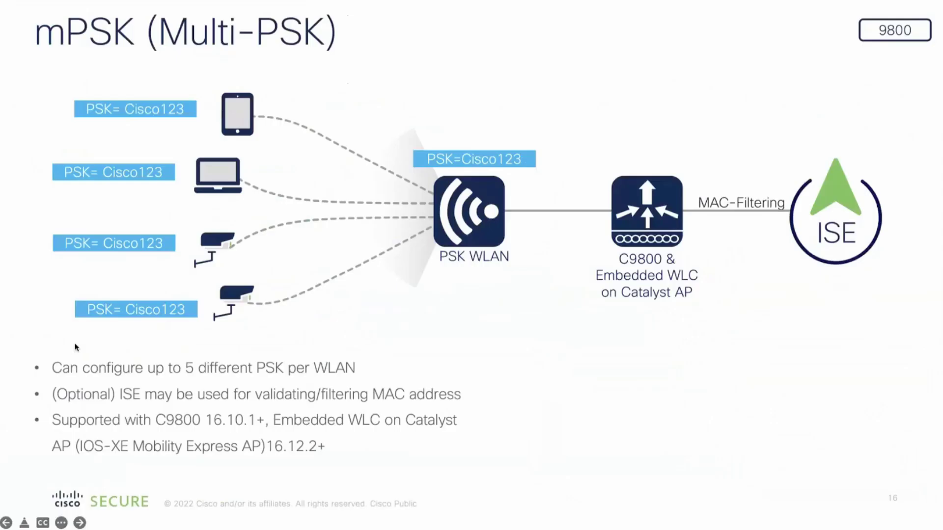
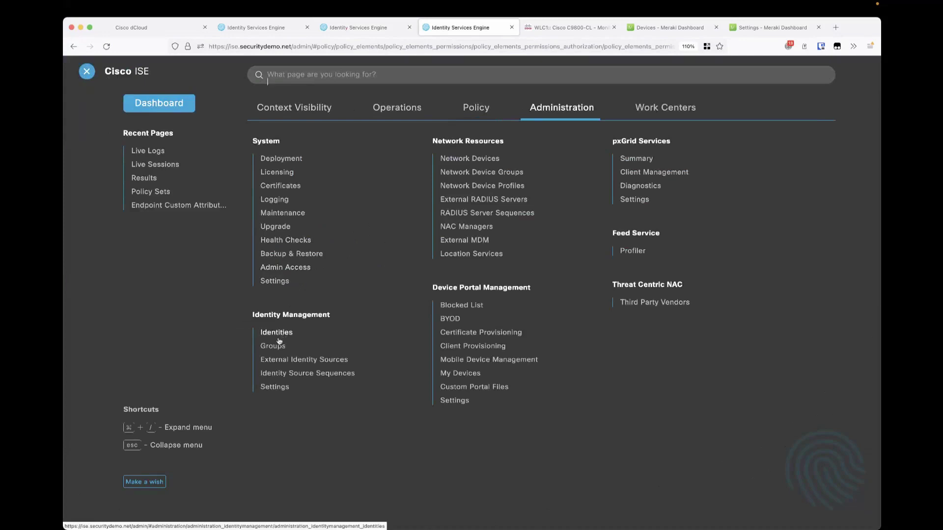
# - In Cisco ISE, go to the Identity Management settings, discarding the unsaved changes, and display the Endpoint Custom Attributes list
pyautogui.click(274, 387)
pyautogui.click(474, 182)
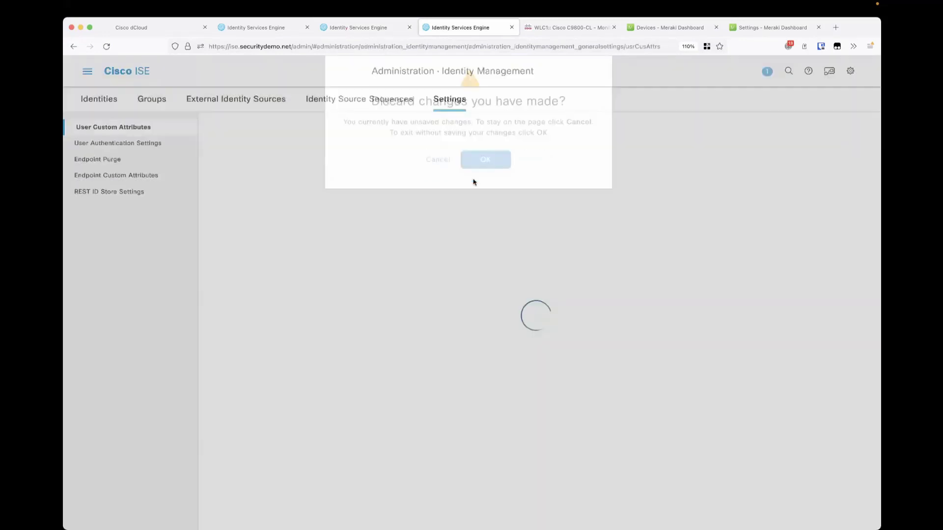
pyautogui.scroll(-1, 296, 216)
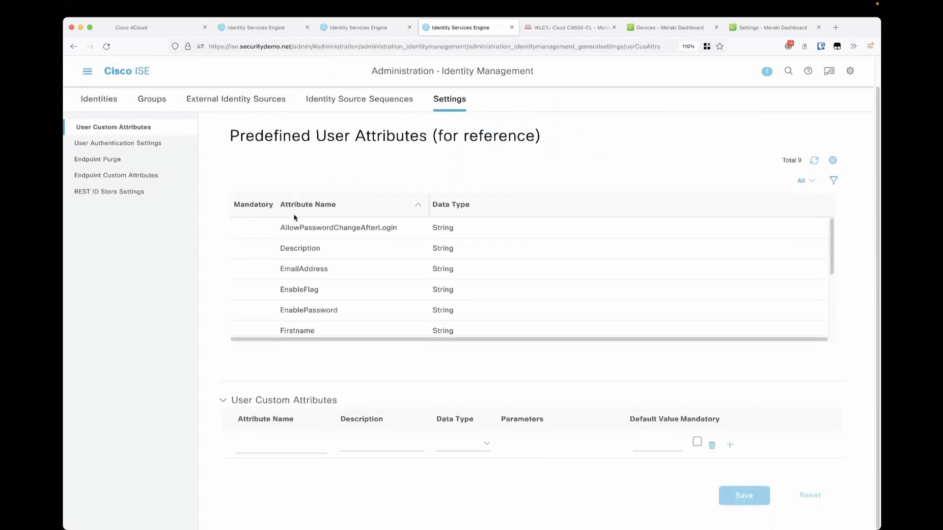
pyautogui.scroll(1, 294, 217)
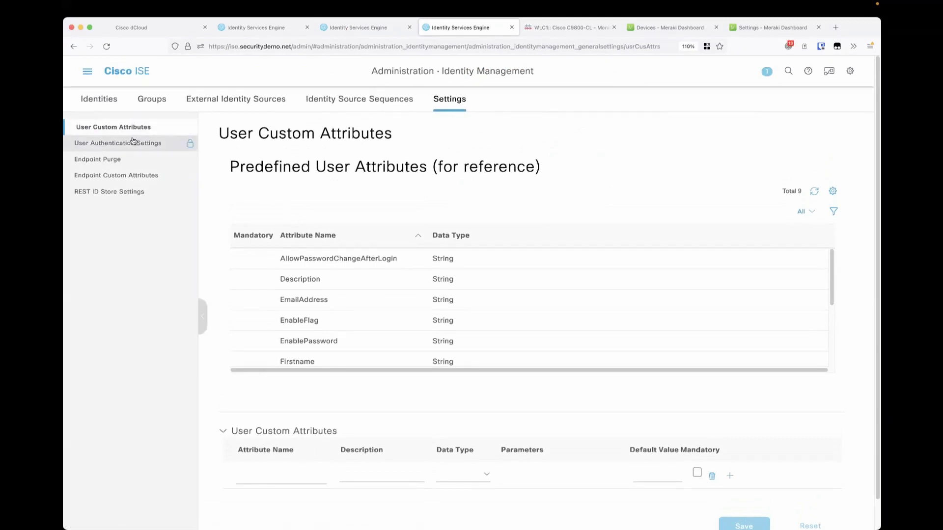
pyautogui.click(114, 178)
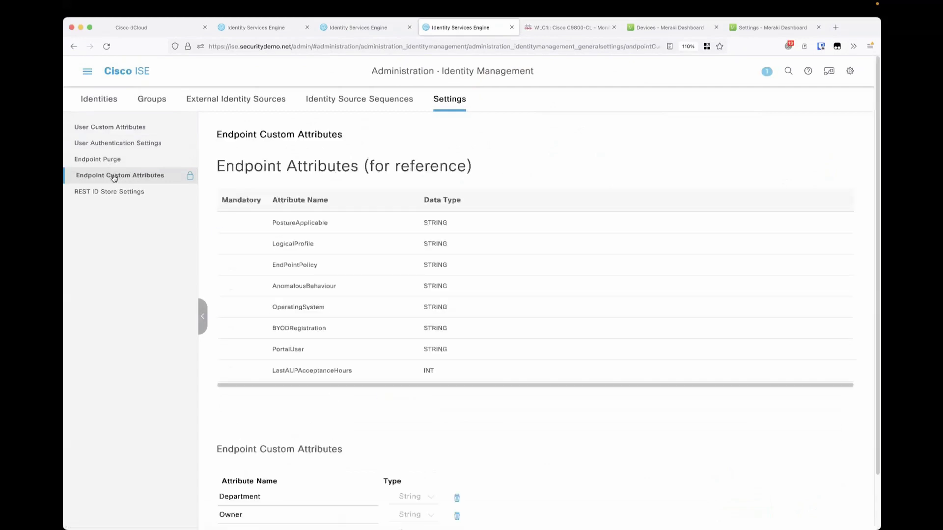
pyautogui.scroll(-3, 405, 330)
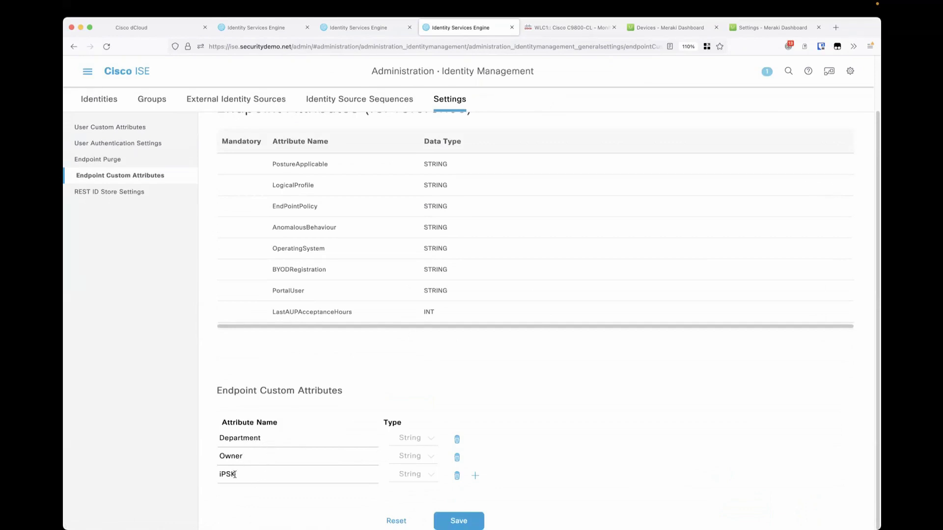
# - Add an endpoint custom attribute named Manufacturer with type String and save the attribute list
pyautogui.click(475, 476)
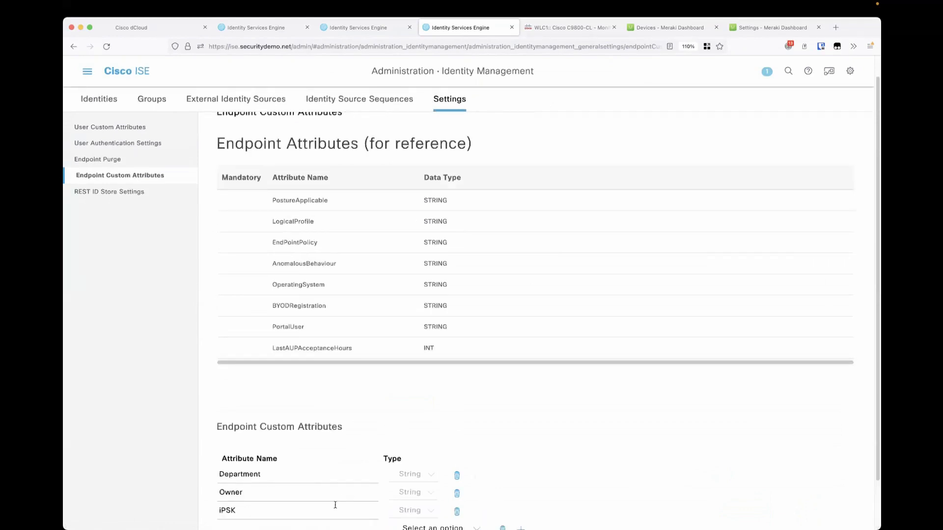
pyautogui.scroll(-2, 341, 492)
pyautogui.click(333, 477)
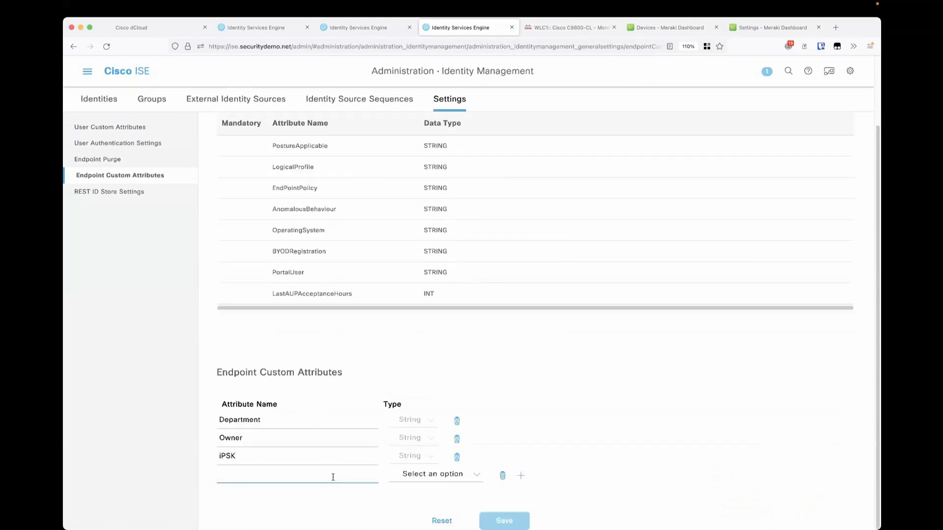
pyautogui.write('Manufact')
pyautogui.click(408, 474)
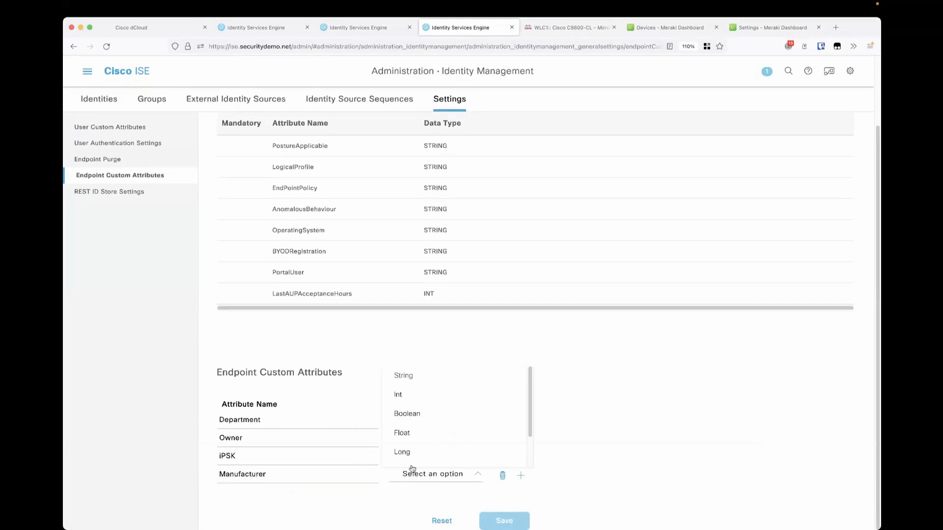
pyautogui.click(414, 379)
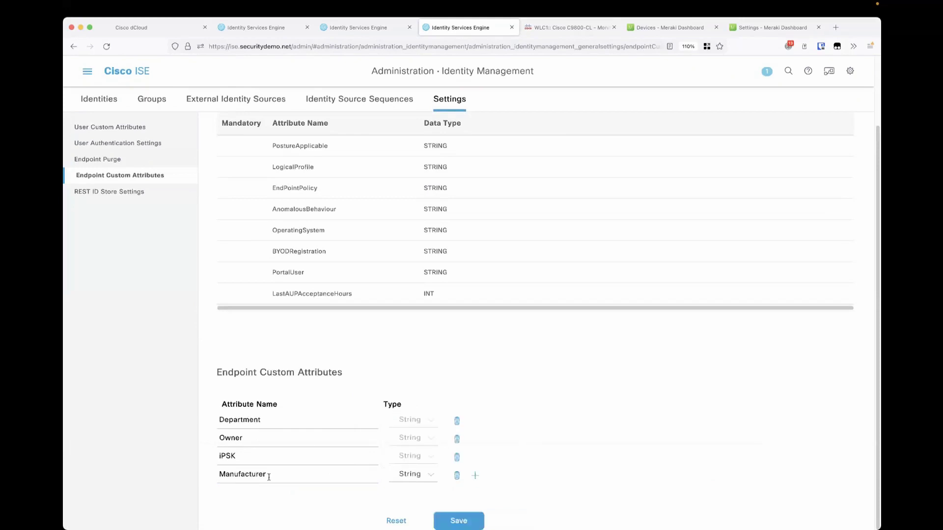
pyautogui.click(458, 520)
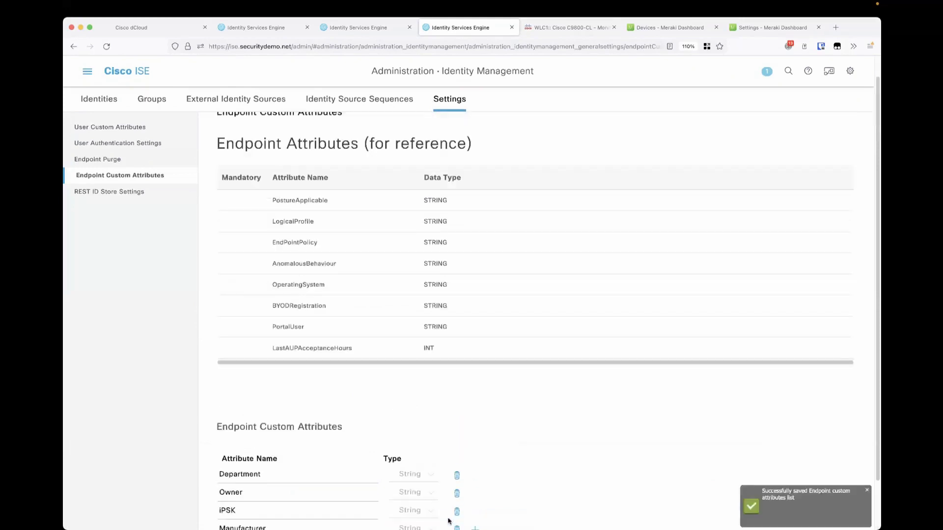
pyautogui.scroll(-2, 440, 472)
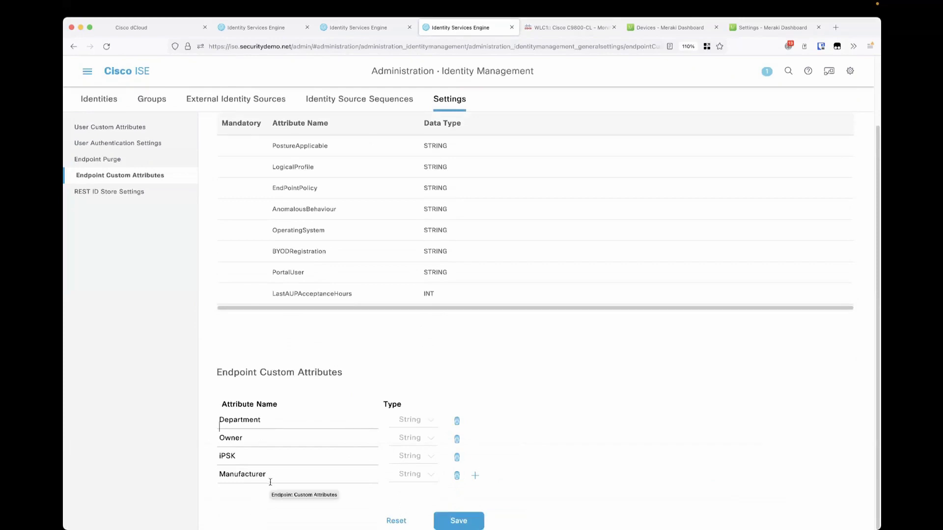
# - Go to the Context Visibility Endpoints page and widen the MAC Address column of the endpoint list
pyautogui.click(87, 72)
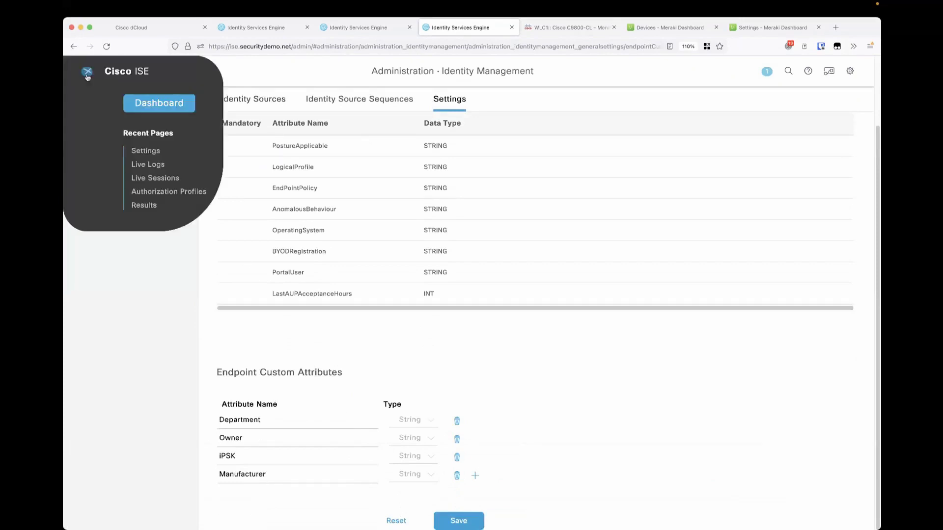
pyautogui.click(266, 110)
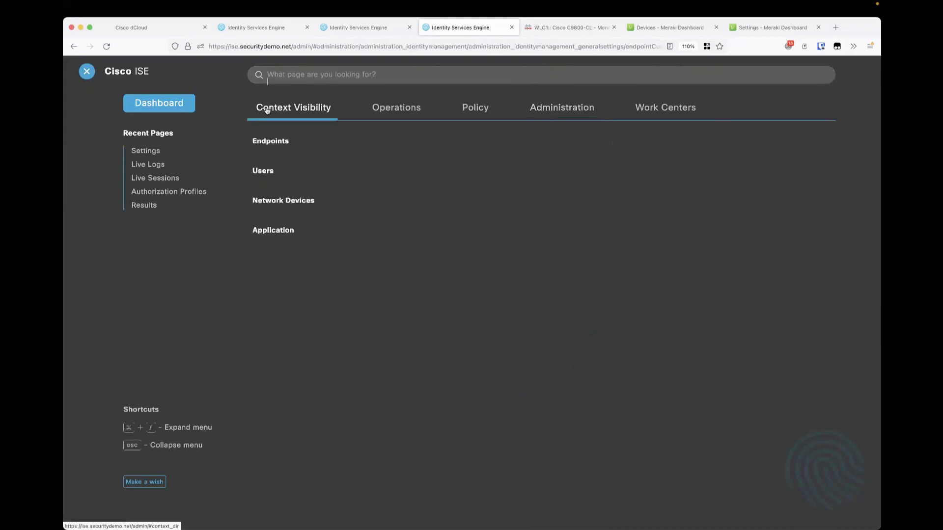
pyautogui.click(270, 143)
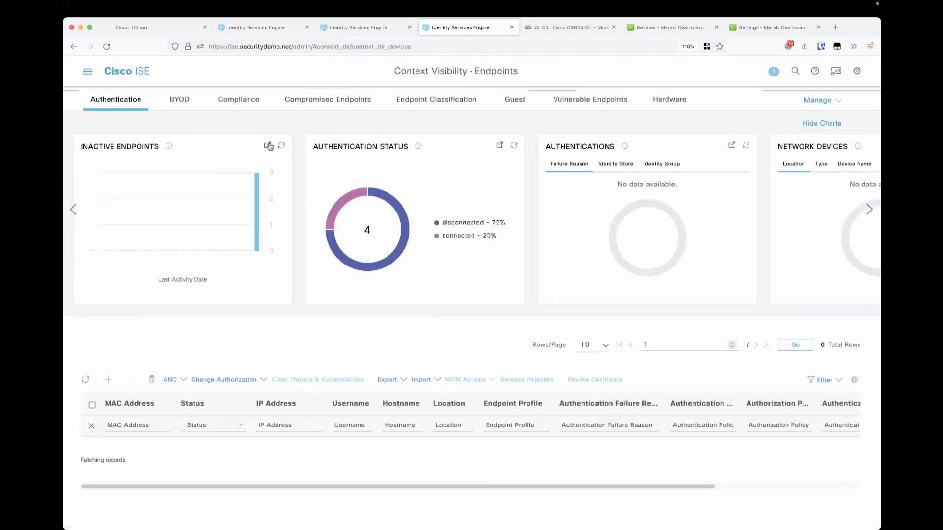
pyautogui.scroll(-1, 235, 369)
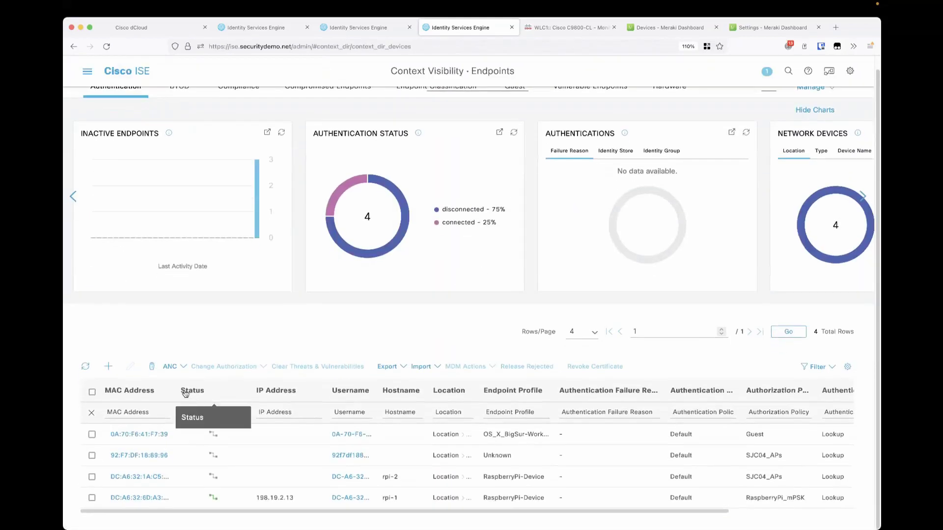
pyautogui.moveTo(174, 391); pyautogui.dragTo(199, 390)
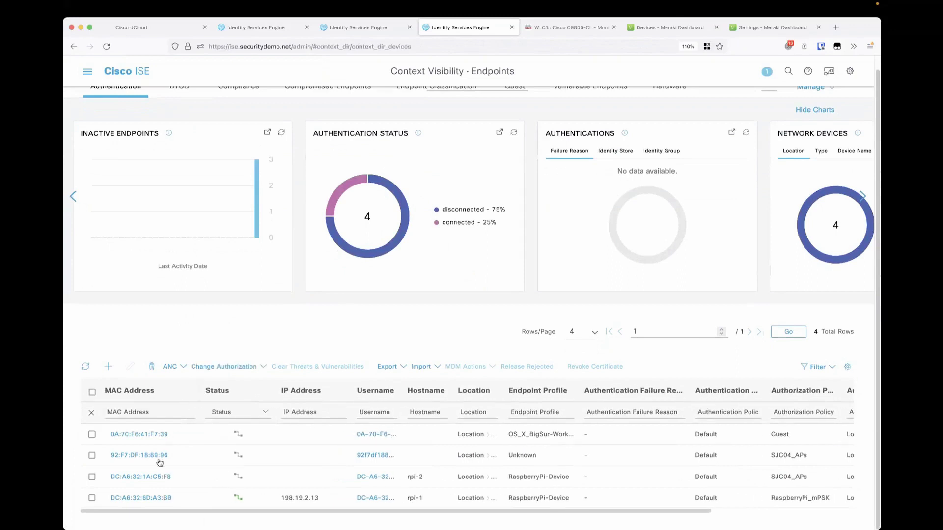
# - Open the rpi-1 endpoint's details and examine its general and custom attributes, highlighting the iPSK attribute value
pyautogui.click(144, 498)
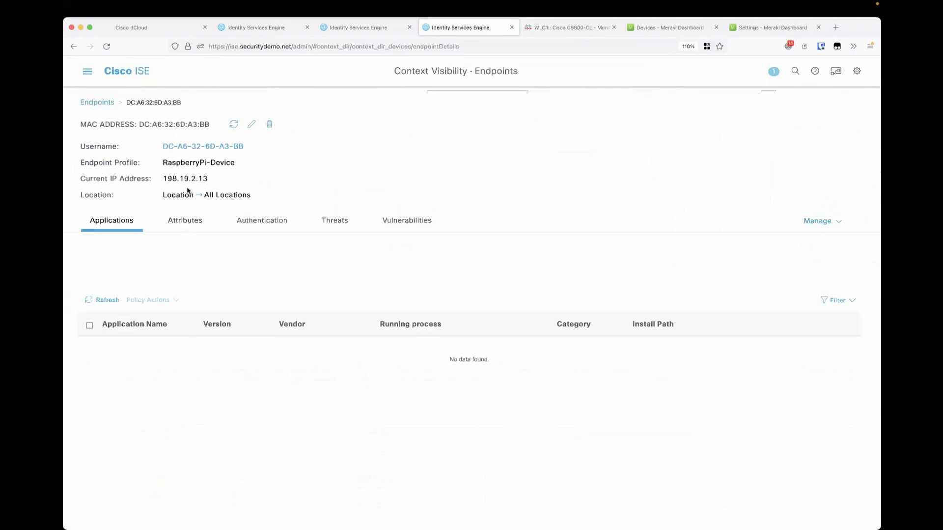
pyautogui.click(182, 222)
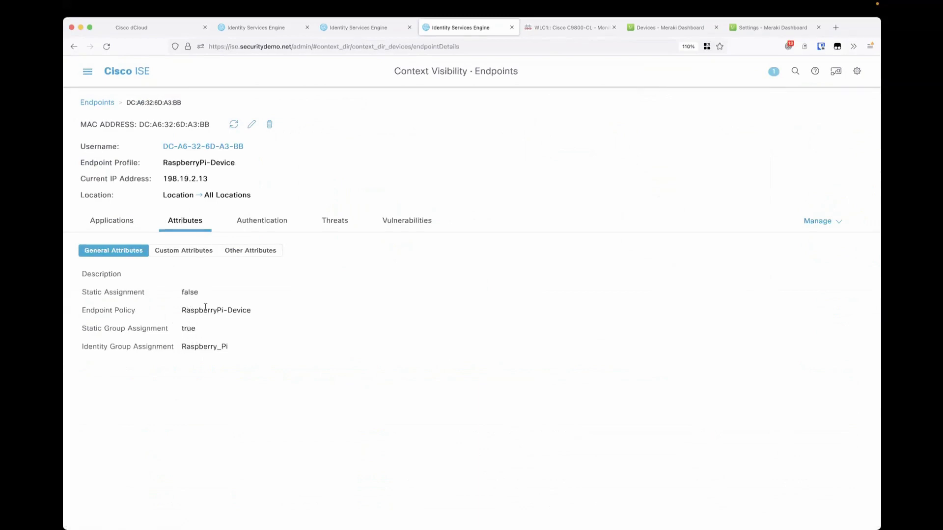
pyautogui.click(179, 251)
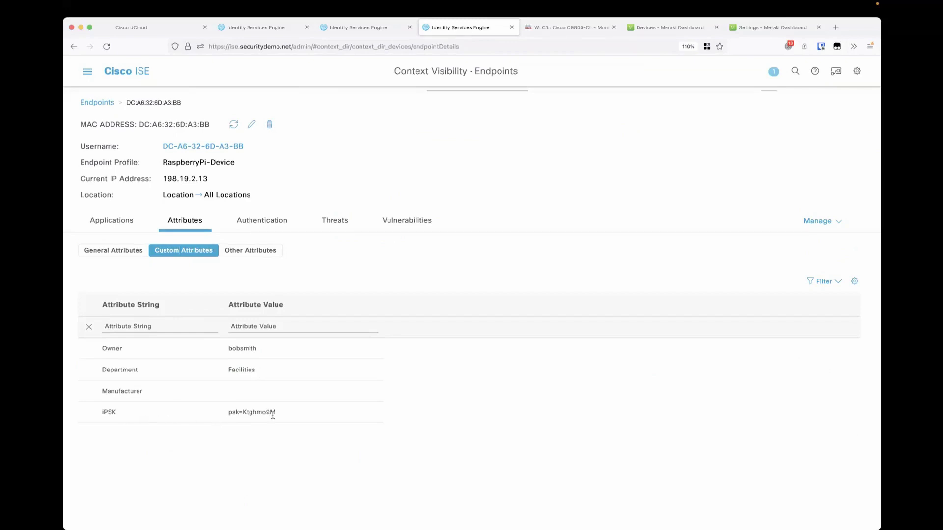
pyautogui.moveTo(273, 414); pyautogui.dragTo(229, 416)
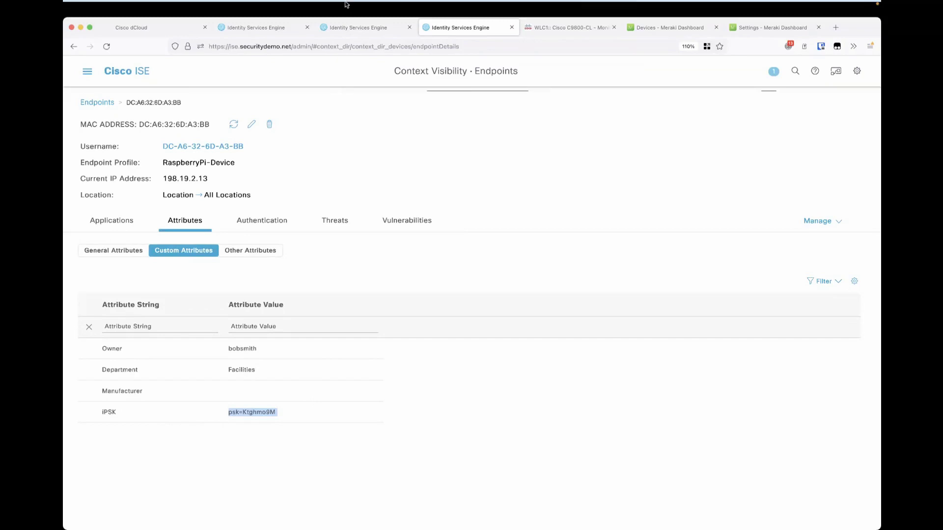
# - Review the Facilities rule's condition and iPSK_EndpointAttribute profile in the IOT_WiFi authorization policy
pyautogui.click(336, 30)
pyautogui.scroll(-1, 308, 201)
pyautogui.scroll(-5, 308, 201)
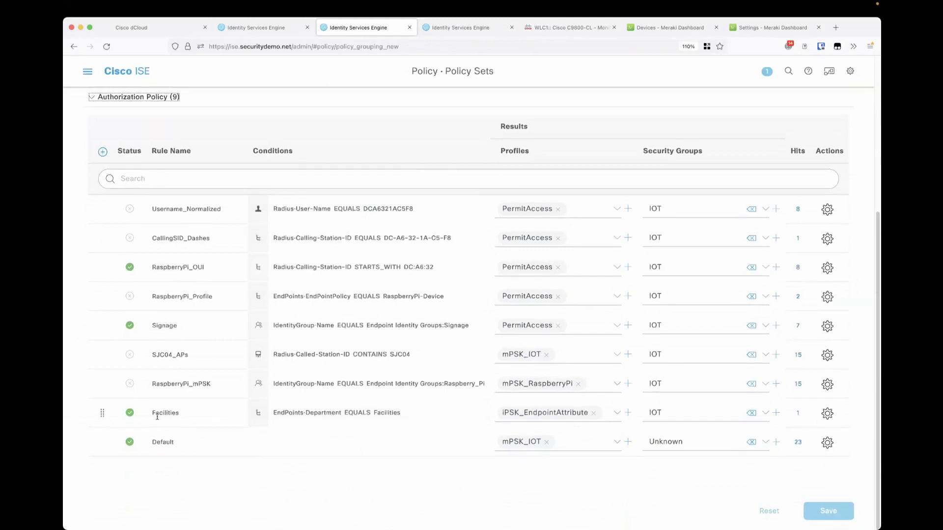
pyautogui.scroll(2, 185, 319)
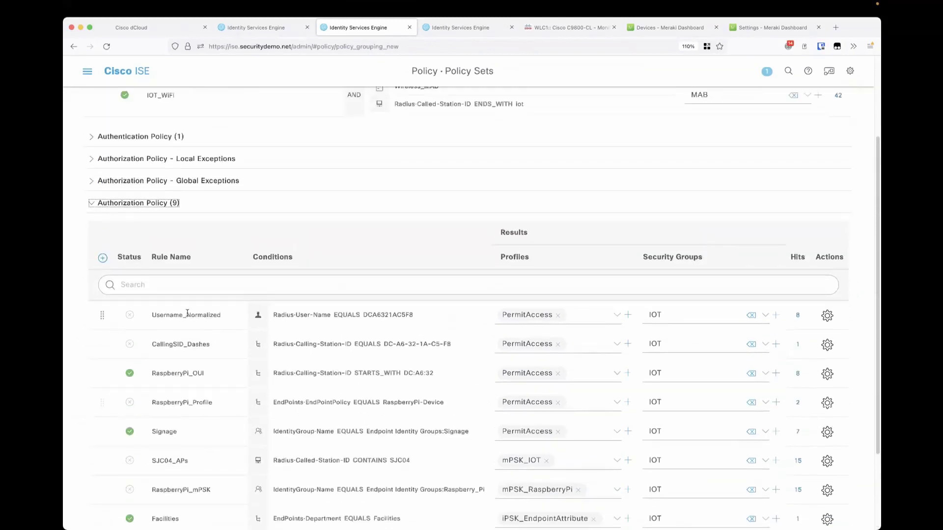
pyautogui.scroll(-1, 172, 442)
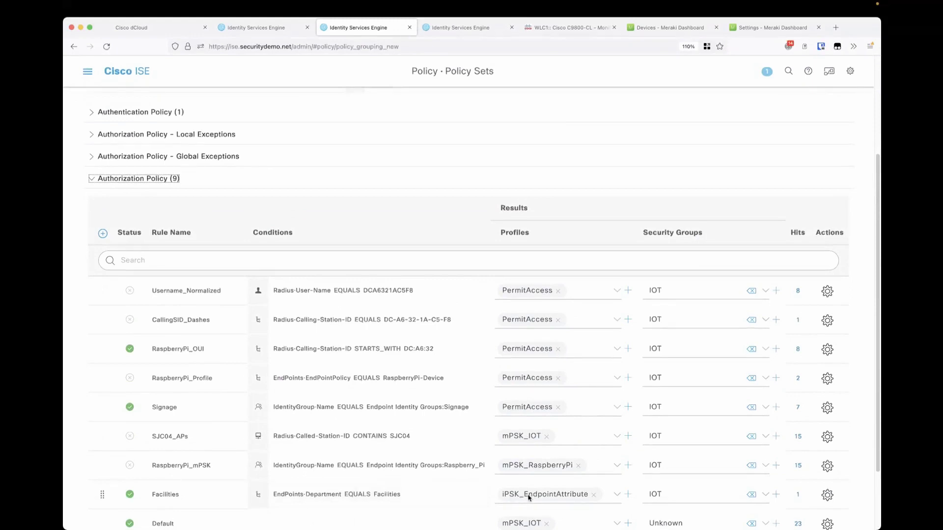
# - In the RADIUS Live Sessions, issue a CoA session reauthentication for the most recently started RaspberryPi-Device session
pyautogui.click(243, 33)
pyautogui.click(156, 105)
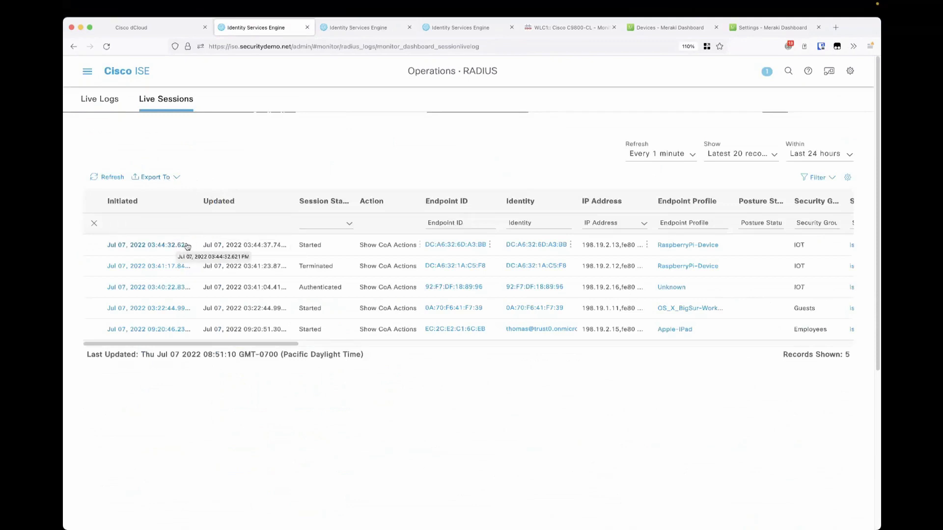
pyautogui.click(419, 245)
pyautogui.click(285, 243)
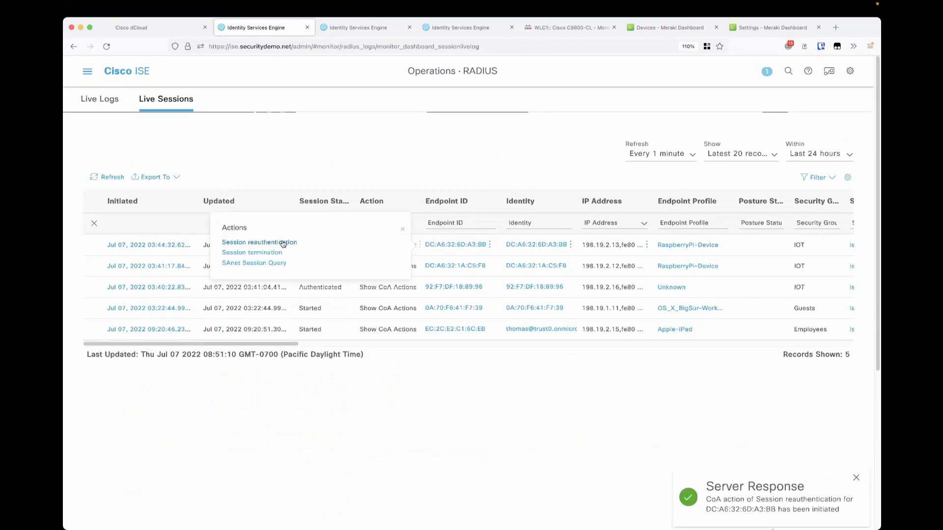
# - Refresh the RADIUS Live Logs and widen the Authorization Policy and Authorization Profiles columns to examine the newest entry
pyautogui.click(113, 101)
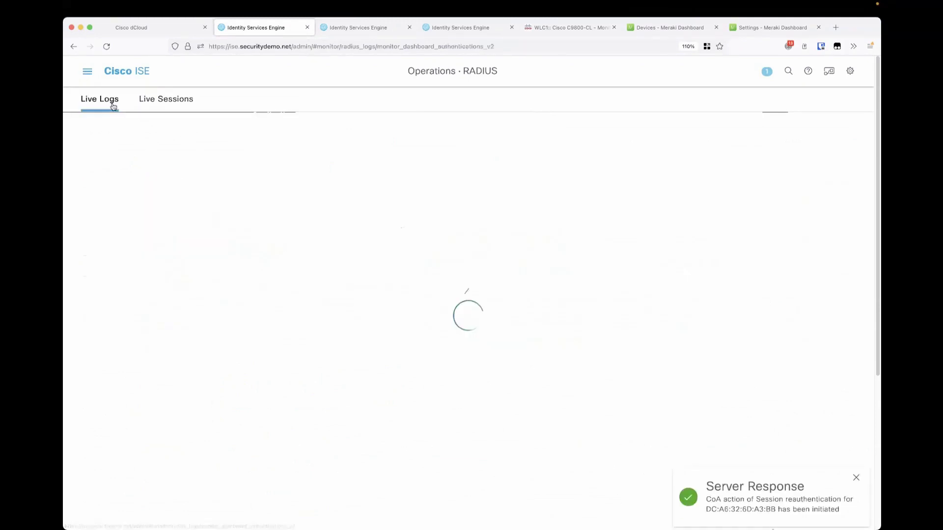
pyautogui.click(100, 234)
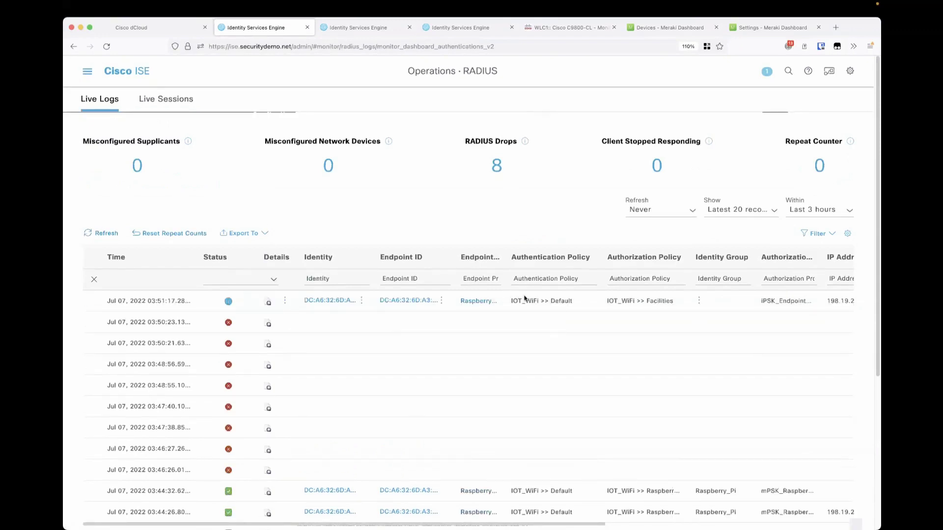
pyautogui.moveTo(689, 262); pyautogui.dragTo(732, 260)
pyautogui.hscroll(5, 680, 292)
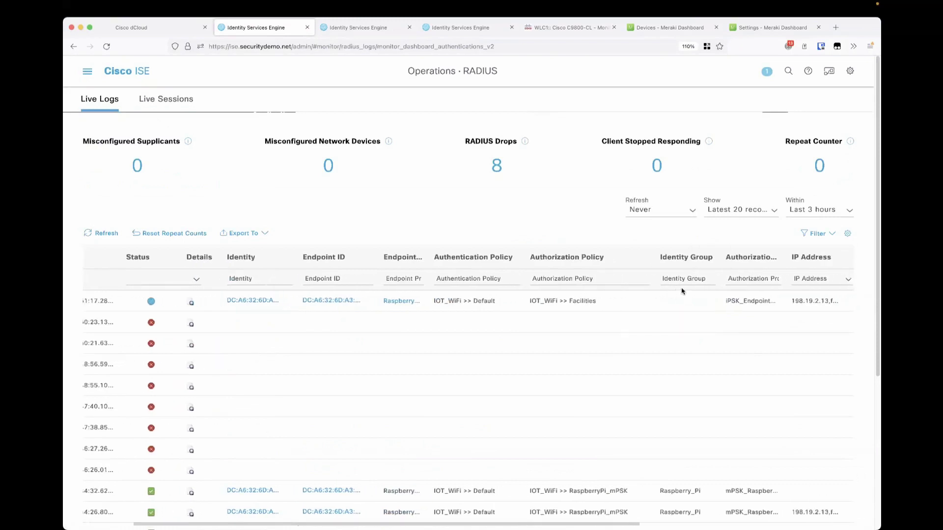
pyautogui.doubleClick(643, 258)
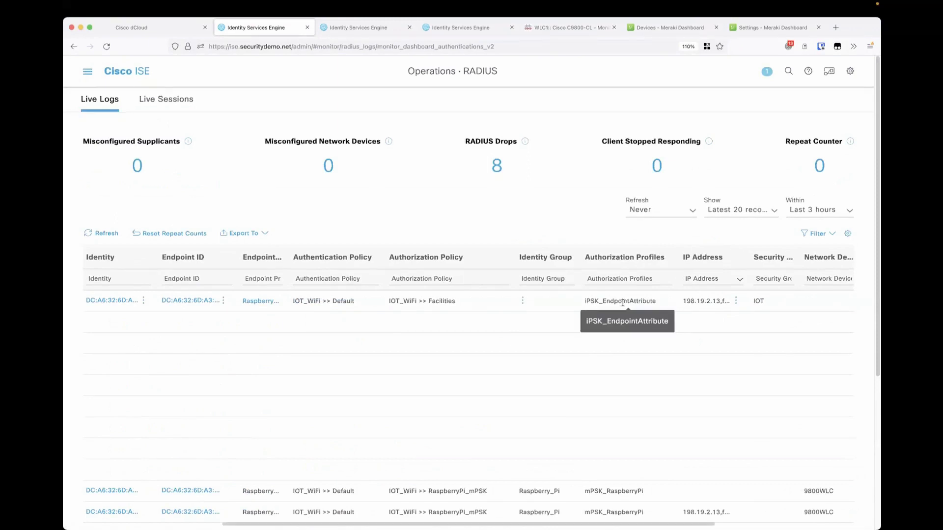
# - Open the iPSK_EndpointAttribute authorization profile from the policy element results and review its advanced attribute settings
pyautogui.click(366, 28)
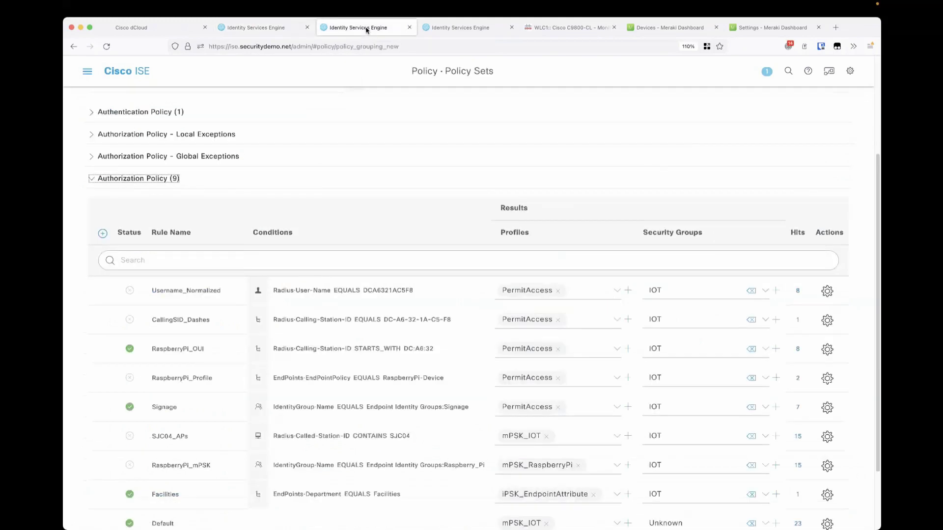
pyautogui.click(422, 31)
pyautogui.click(87, 71)
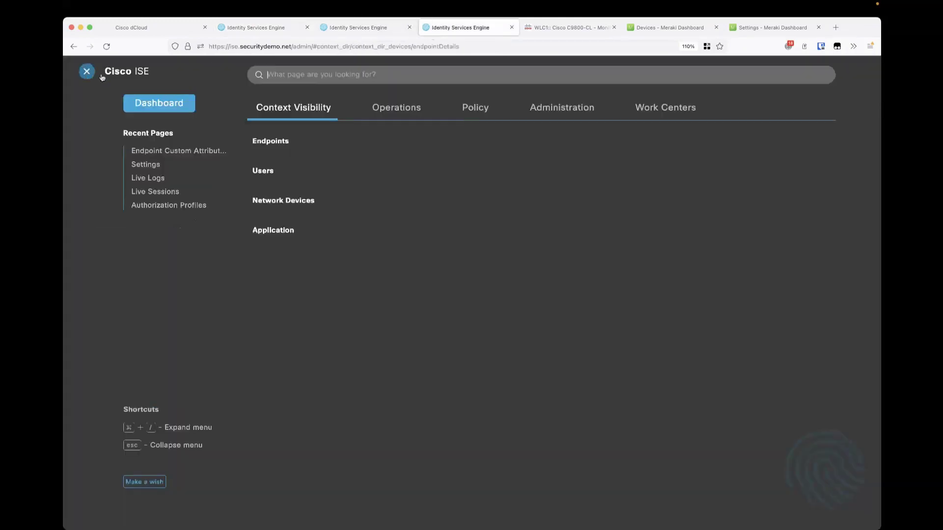
pyautogui.click(475, 108)
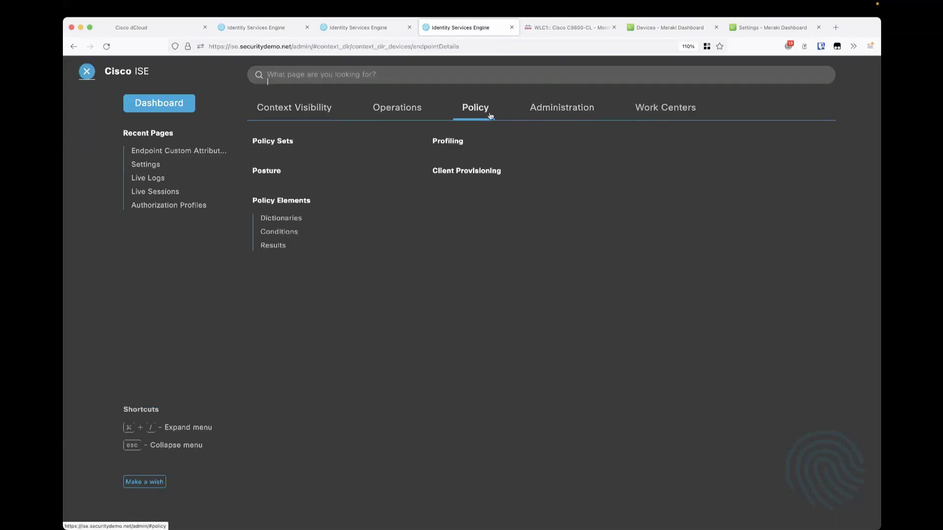
pyautogui.click(274, 245)
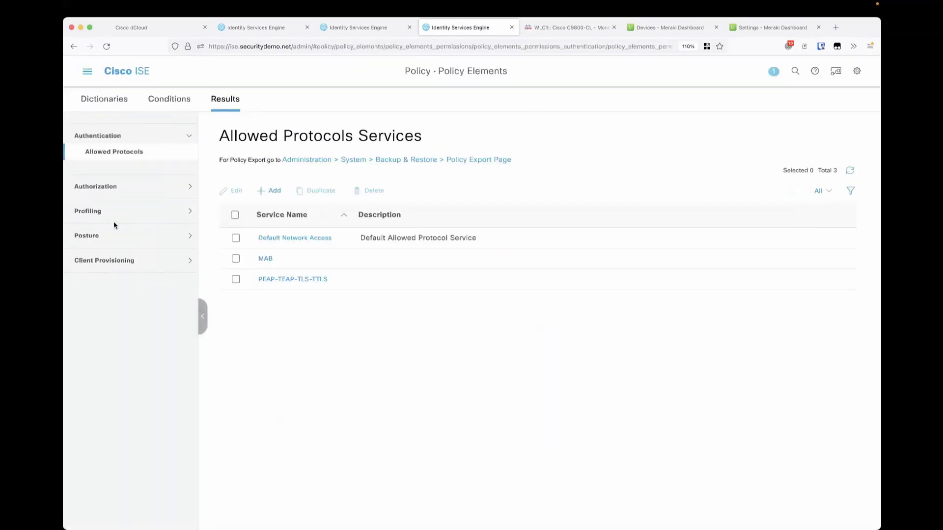
pyautogui.click(101, 188)
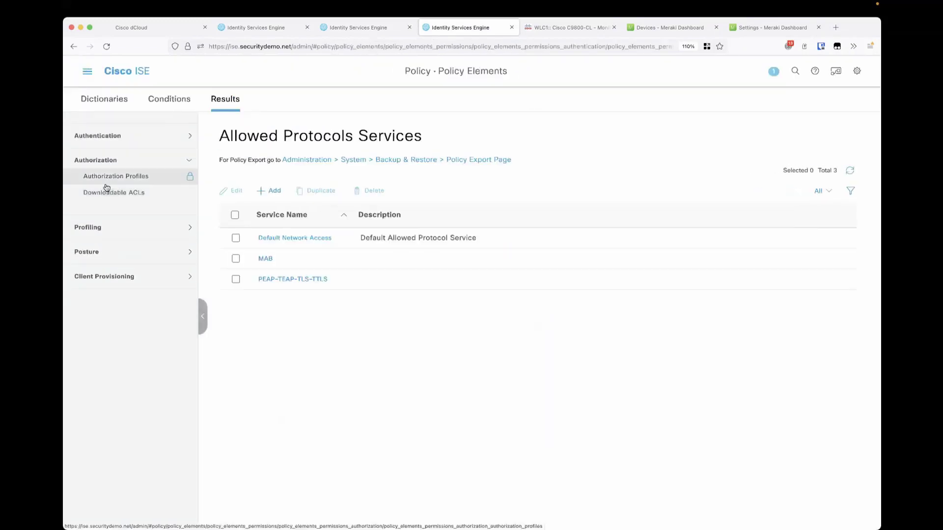
pyautogui.click(109, 181)
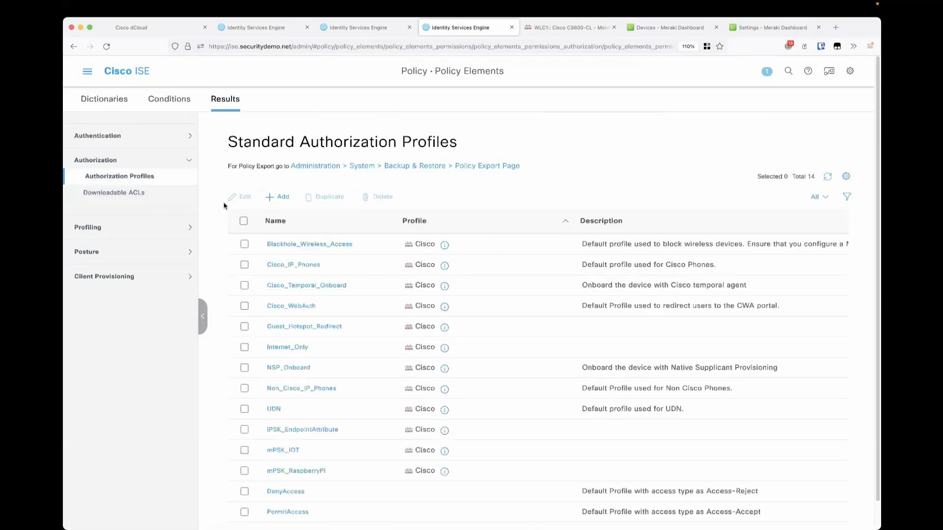
pyautogui.scroll(-1, 295, 425)
pyautogui.click(294, 401)
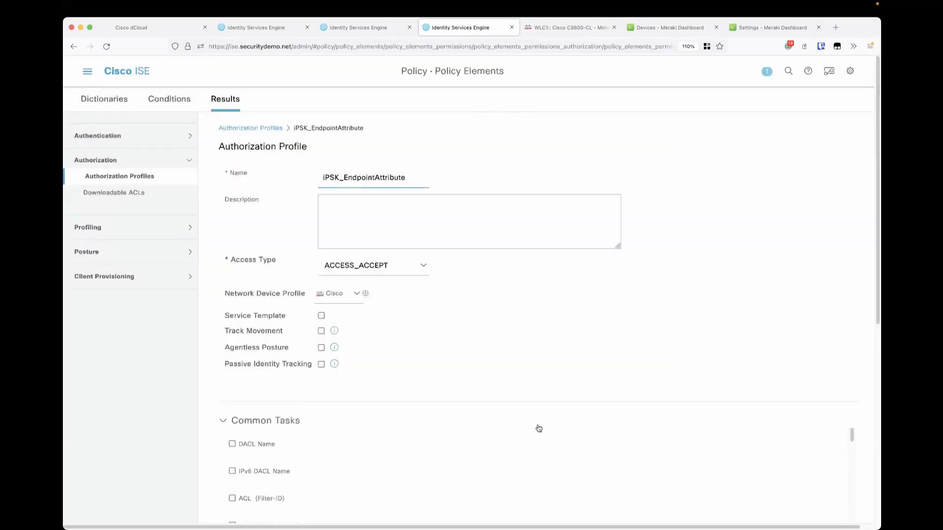
pyautogui.scroll(-5, 537, 423)
pyautogui.scroll(-2, 537, 421)
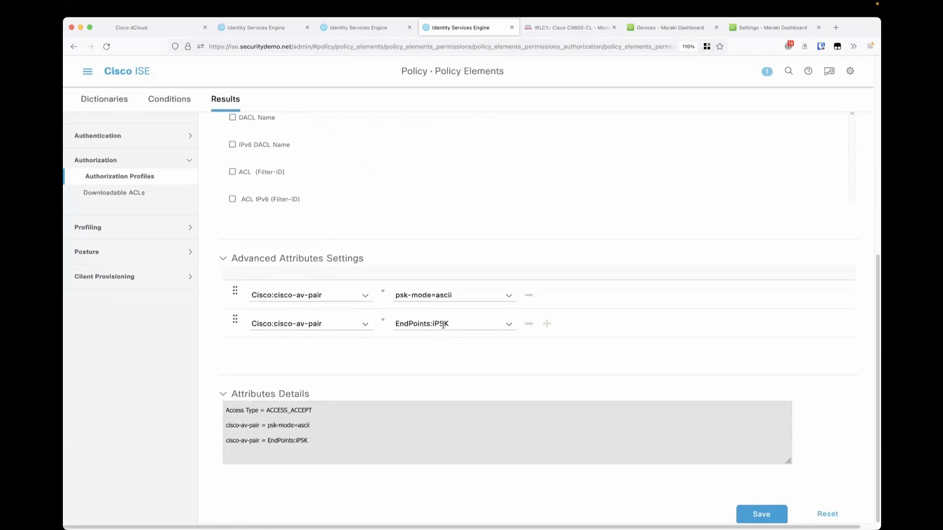
# - Browse the EndPoints dictionary attributes available for the second cisco-av-pair value and close the list without choosing one
pyautogui.click(510, 328)
pyautogui.scroll(-4, 556, 422)
pyautogui.scroll(-3, 560, 425)
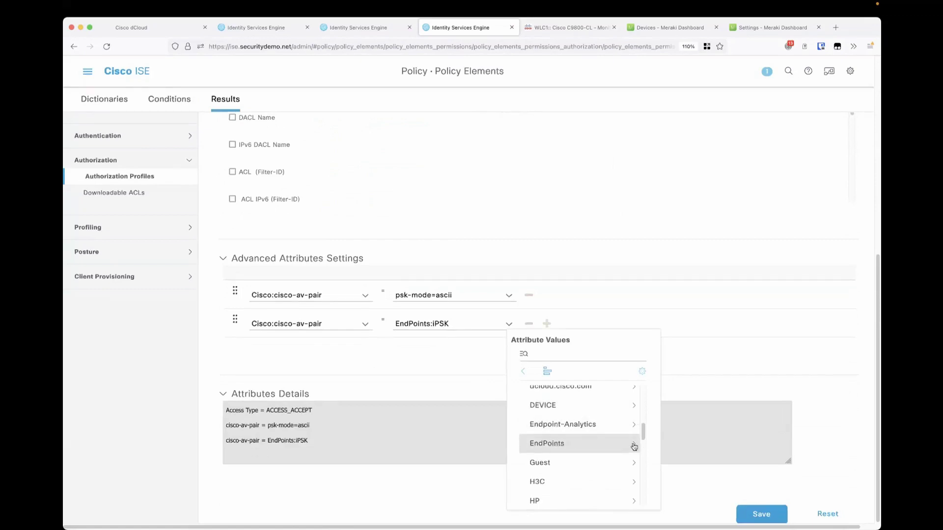
pyautogui.click(634, 446)
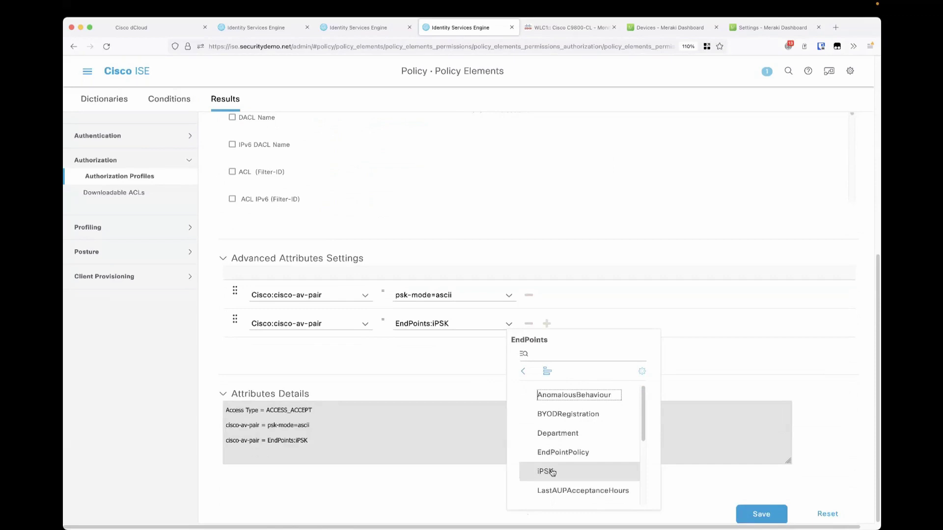
pyautogui.scroll(-3, 550, 474)
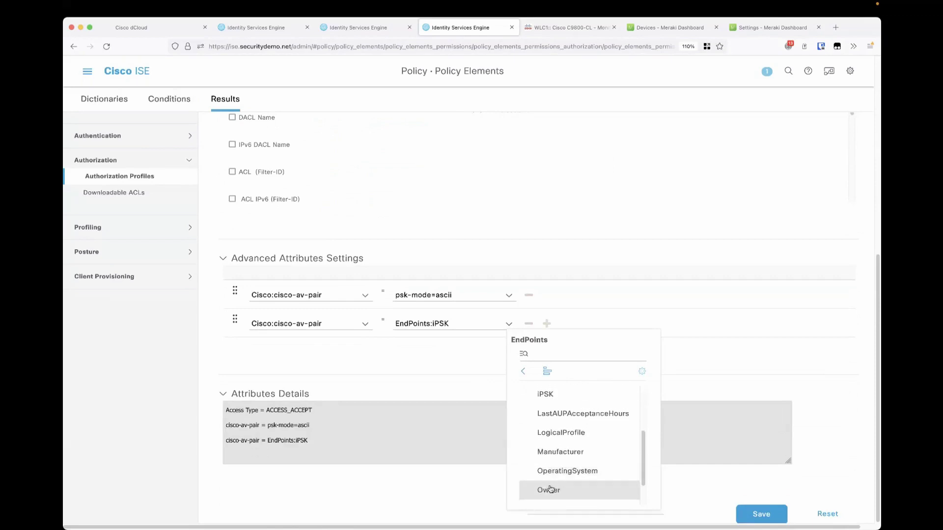
pyautogui.scroll(-1, 560, 444)
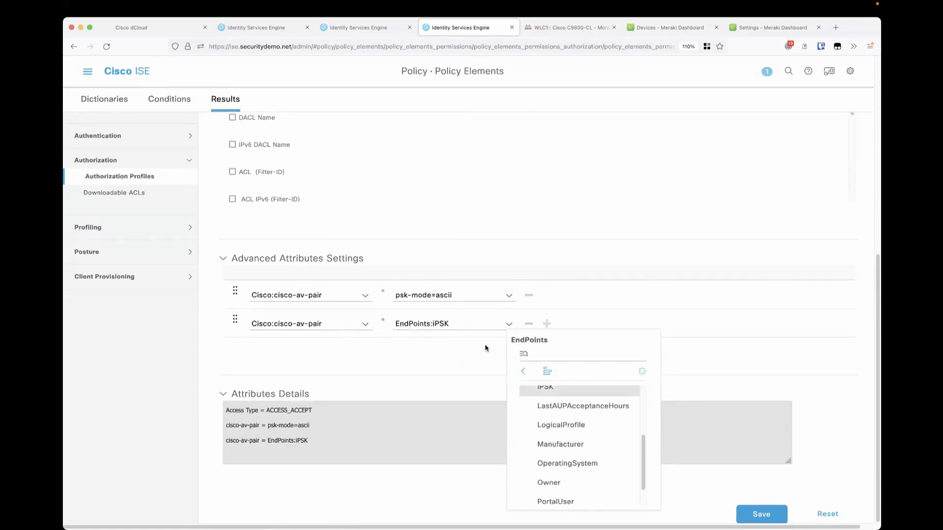
pyautogui.click(594, 255)
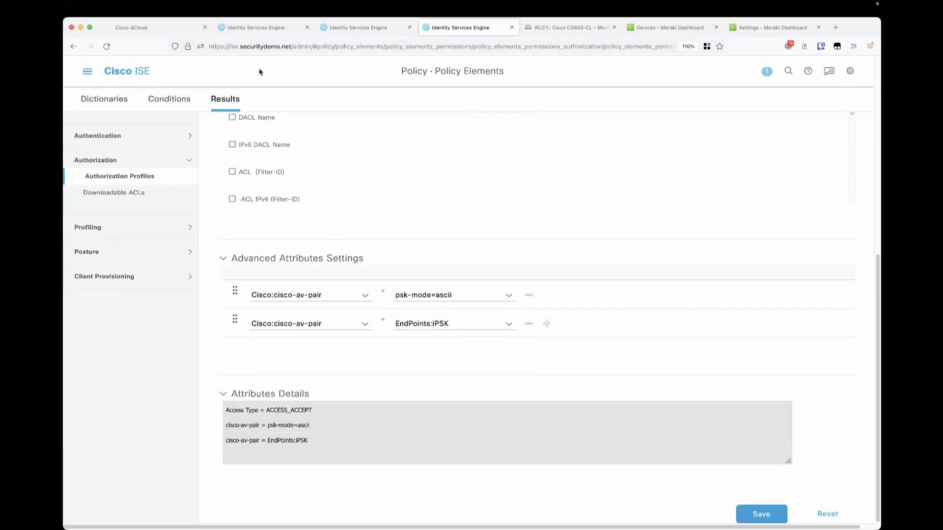
# - Switch to the PowerPoint slide show and advance to the IEEE 802.1X Fundamentals slide
pyautogui.press('super+Tab')
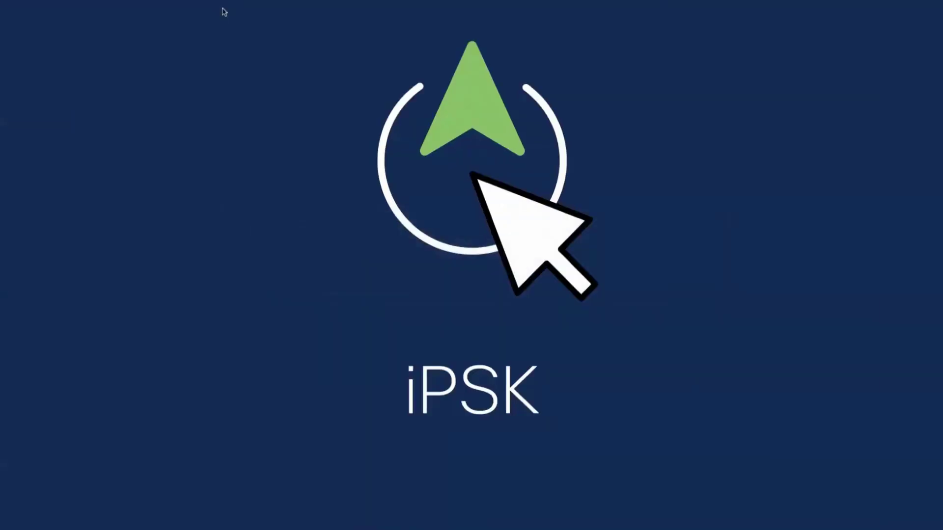
pyautogui.press('Right')
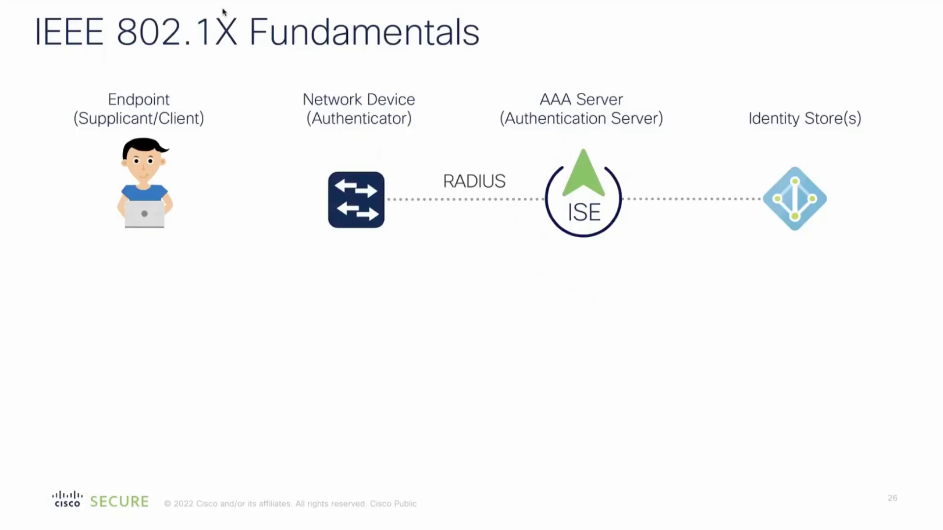
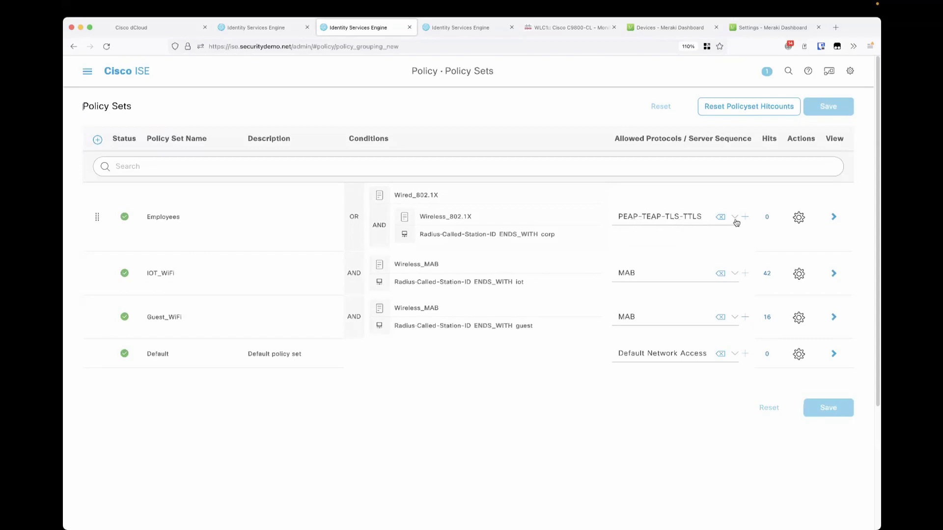
# - Open the Employees policy set and review the rules and identity sources in its Authentication Policy
pyautogui.click(832, 218)
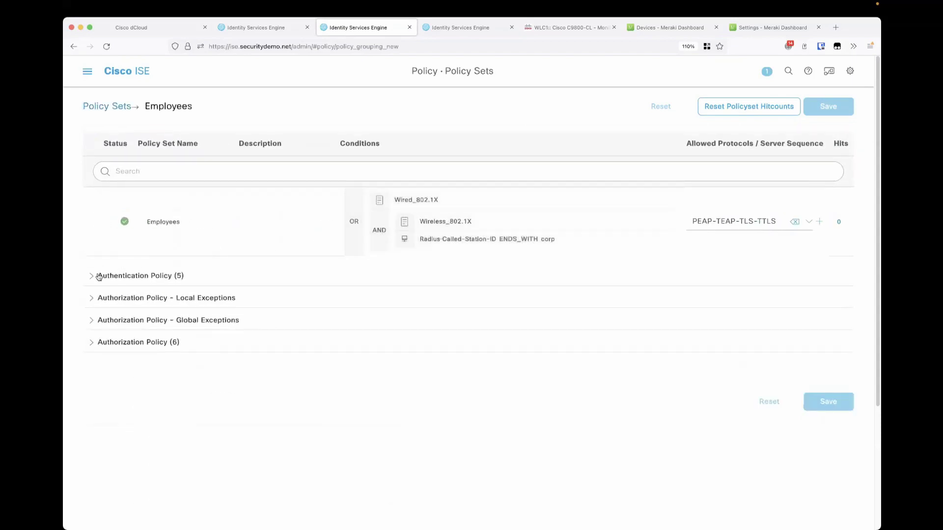
pyautogui.click(92, 278)
pyautogui.scroll(-5, 217, 265)
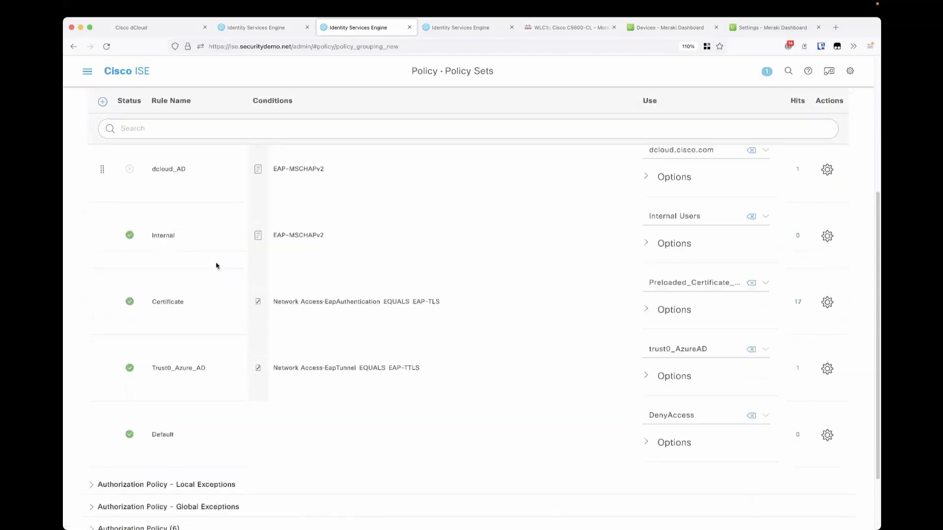
pyautogui.scroll(1, 216, 266)
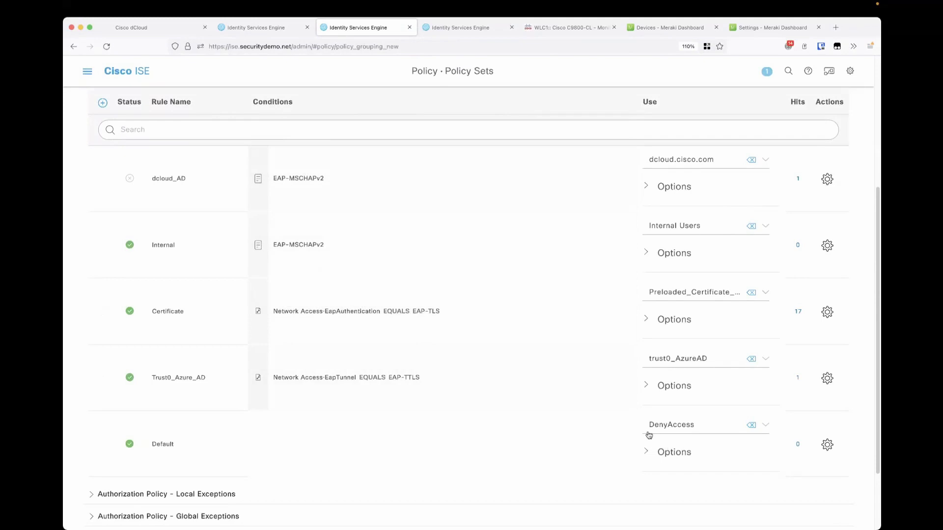
pyautogui.scroll(-3, 623, 446)
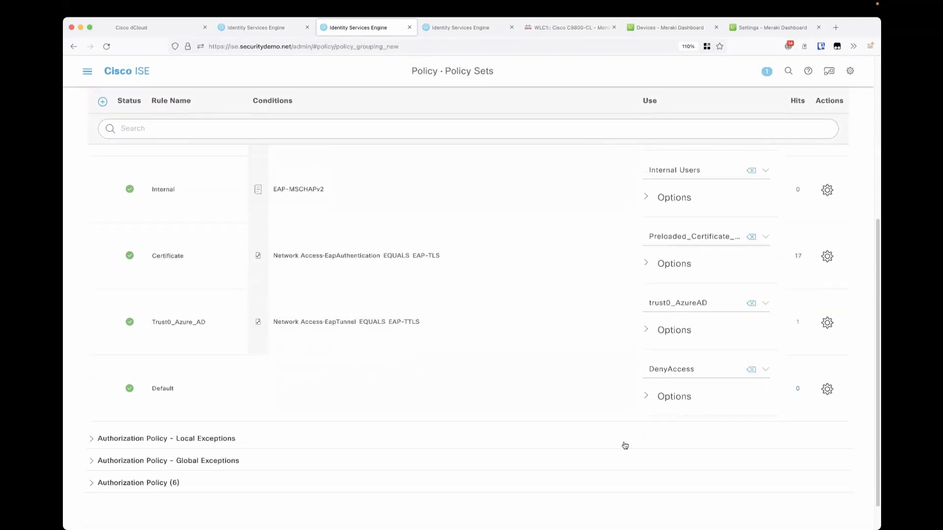
# - Expand the Authorization Policy of the Employees policy set and review its rules, profiles and security groups
pyautogui.click(142, 452)
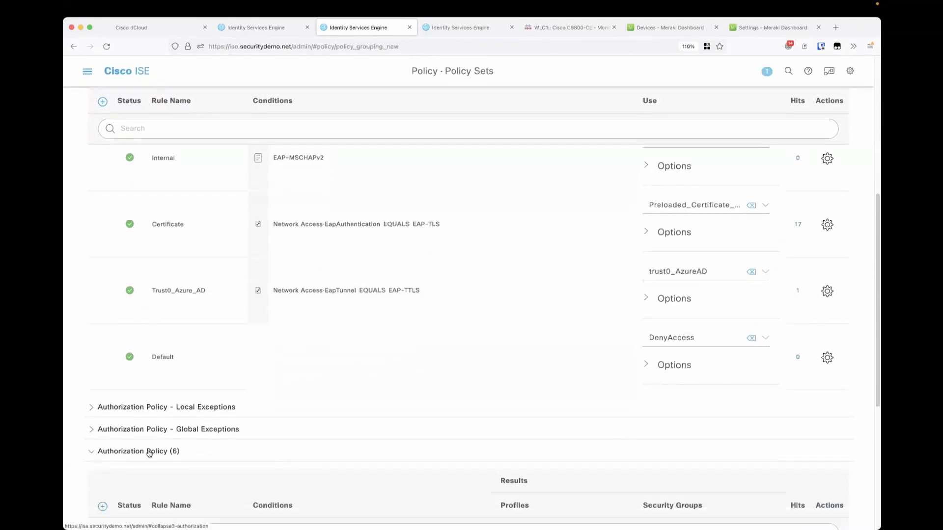
pyautogui.scroll(-3, 177, 446)
pyautogui.scroll(-5, 177, 447)
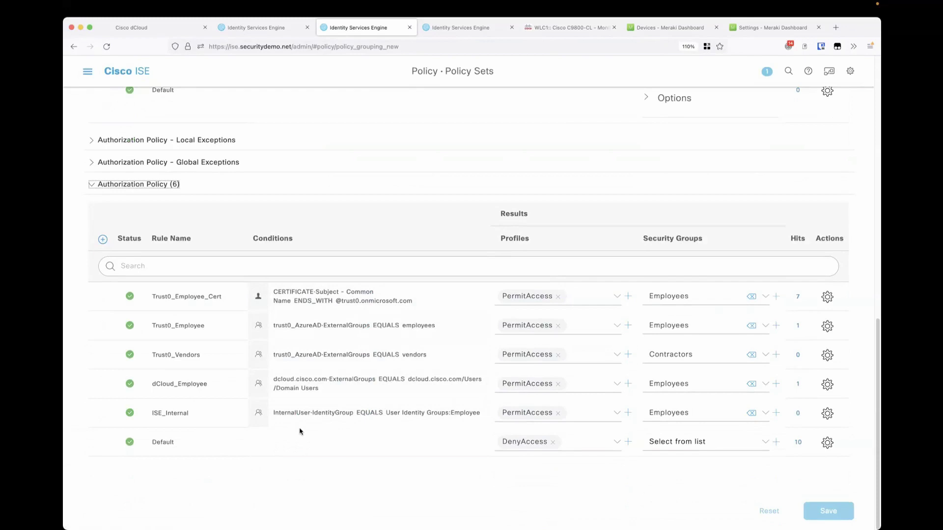
pyautogui.click(361, 323)
# - Switch to the mirrored iPad in QuickTime Player to view the installed client certificate's details, and return to the browser
pyautogui.press('super+Tab')
pyautogui.press('super+Tab')
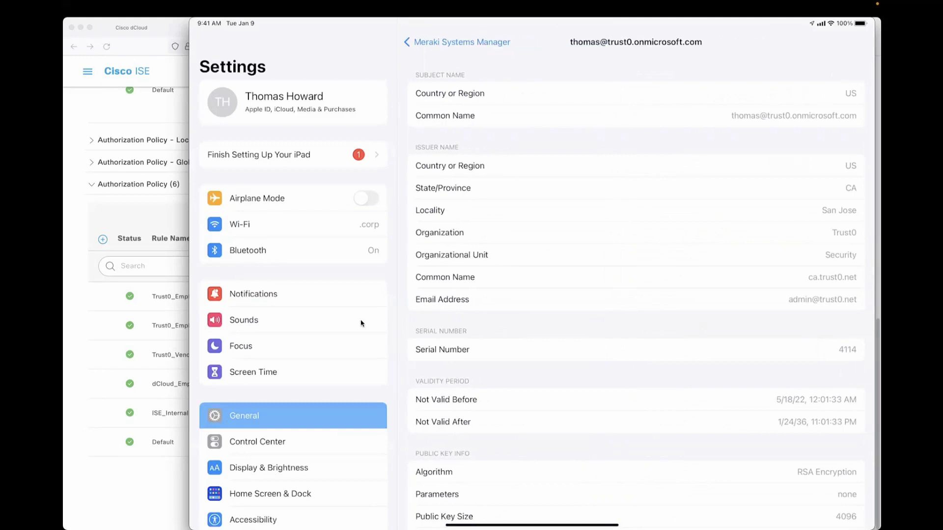
pyautogui.click(73, 236)
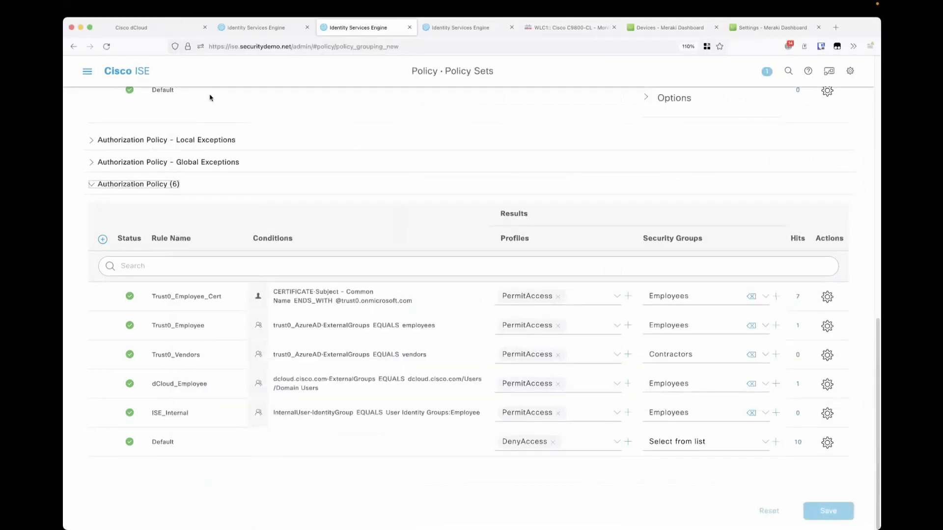
# - Reload the RADIUS Live Logs and widen the Authentication Policy, Identity and Authorization Policy columns to read the newest entries
pyautogui.click(265, 28)
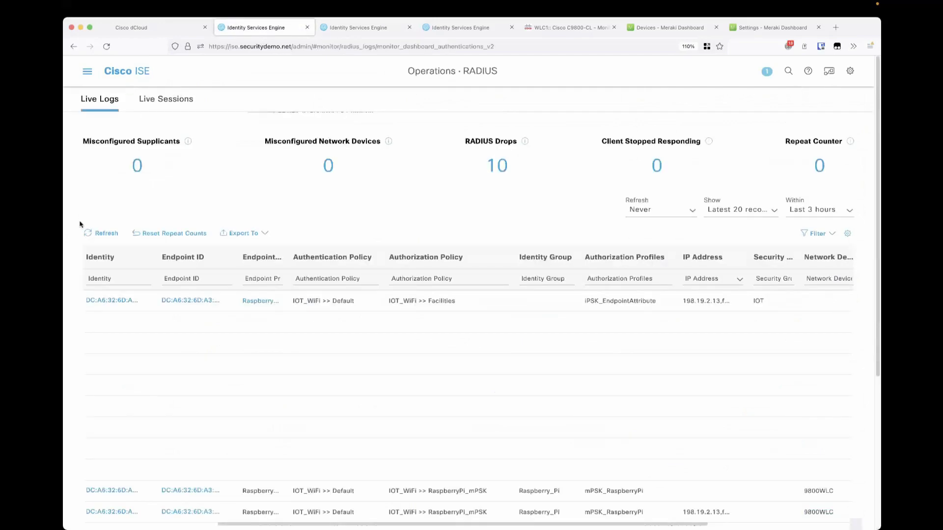
pyautogui.click(110, 103)
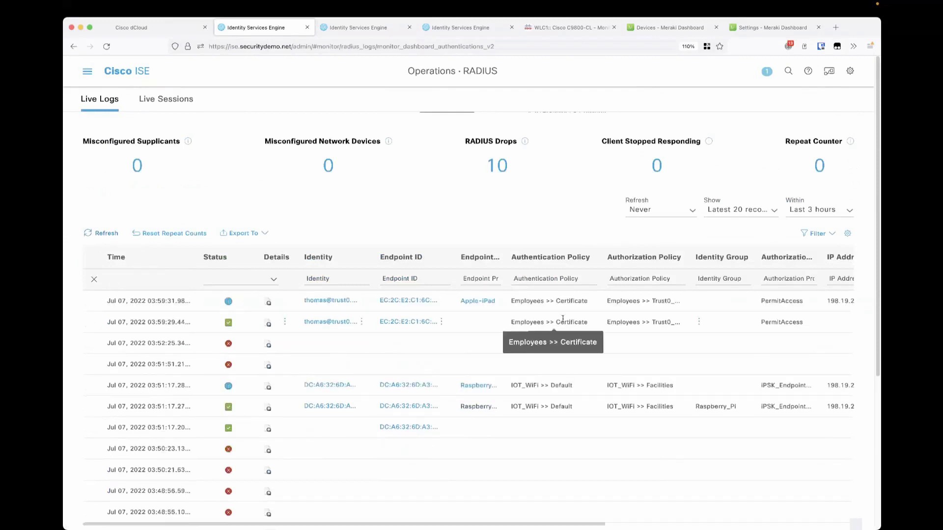
pyautogui.moveTo(600, 261); pyautogui.dragTo(623, 261)
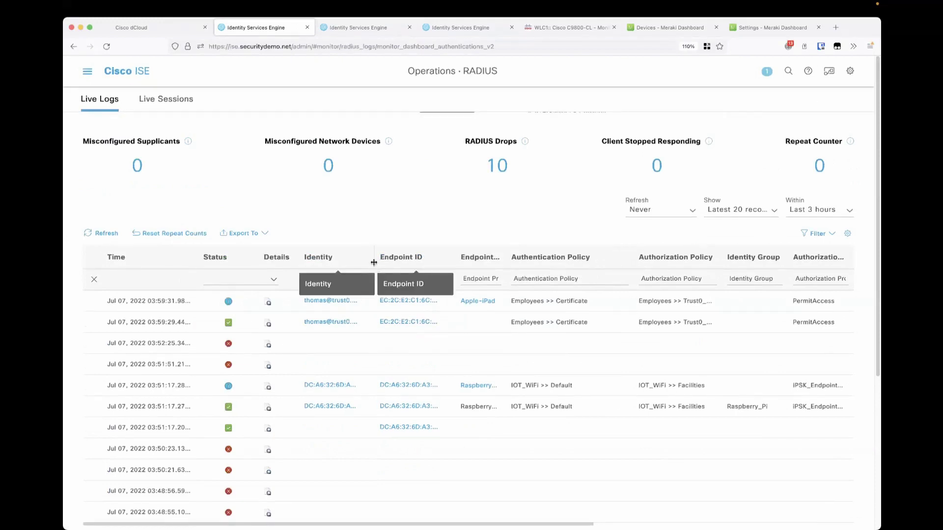
pyautogui.moveTo(375, 262); pyautogui.dragTo(404, 262)
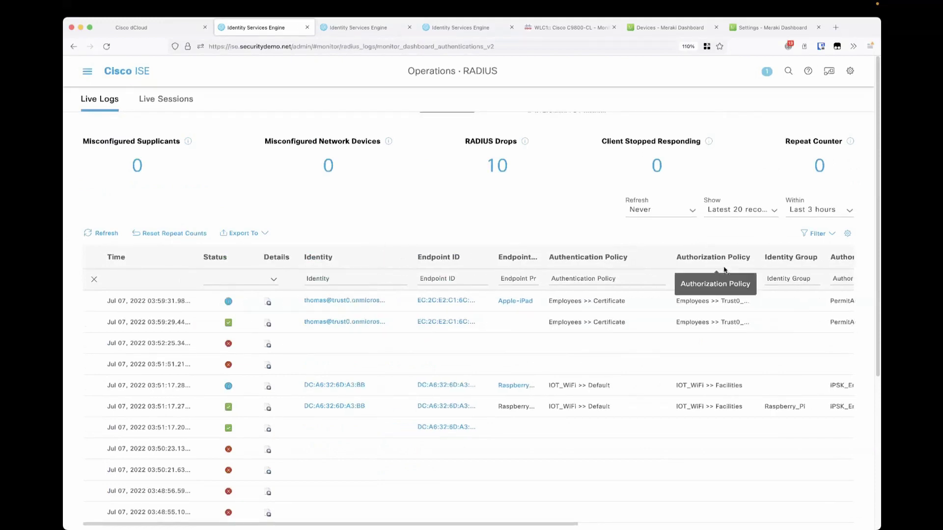
pyautogui.moveTo(759, 256); pyautogui.dragTo(805, 267)
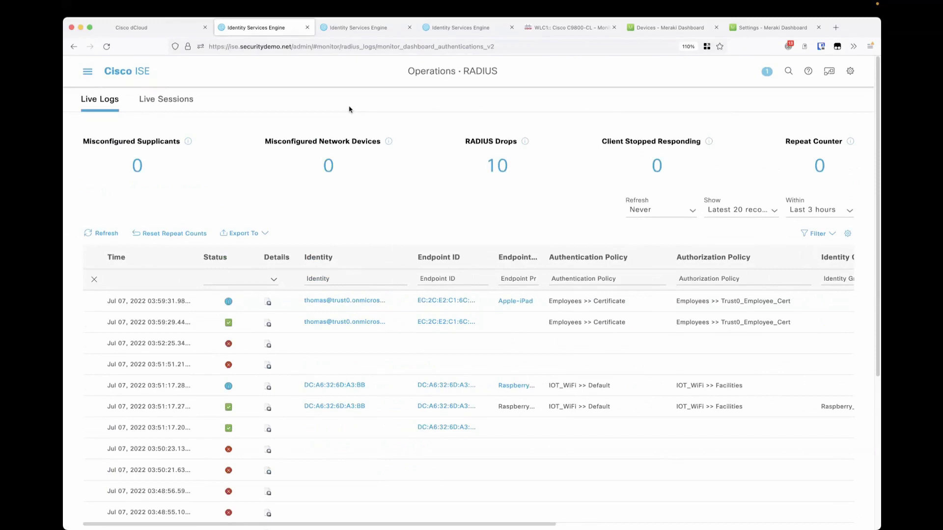
# - Go to the Systems Manager profiles list in the Meraki dashboard and search it for "corp"
pyautogui.click(747, 30)
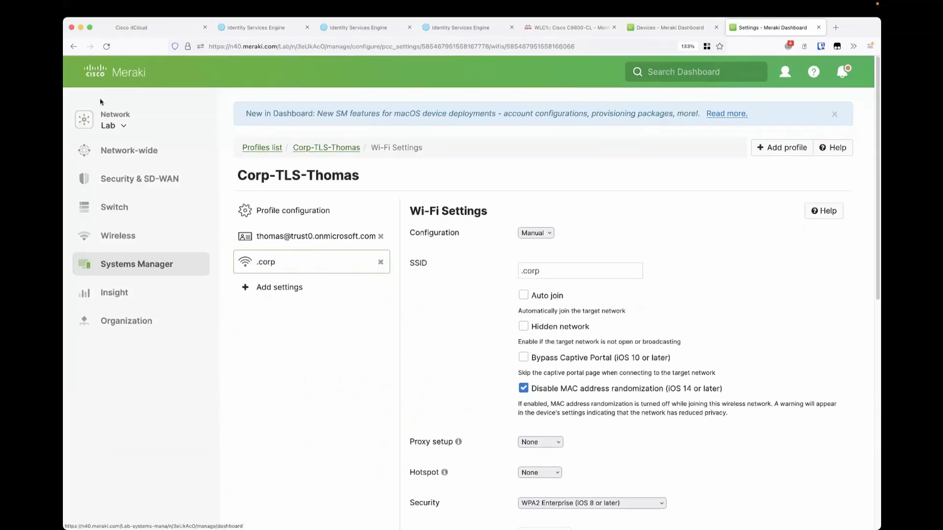
pyautogui.moveTo(112, 265)
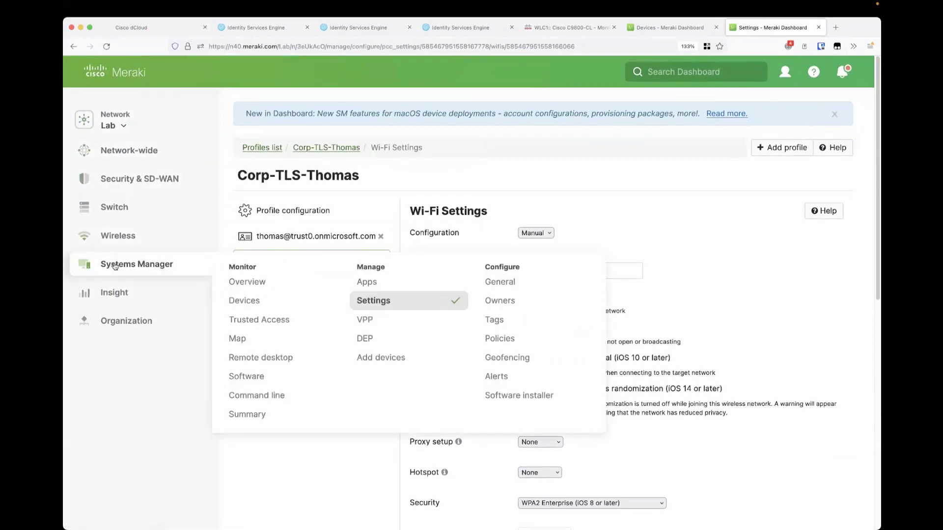
pyautogui.click(372, 302)
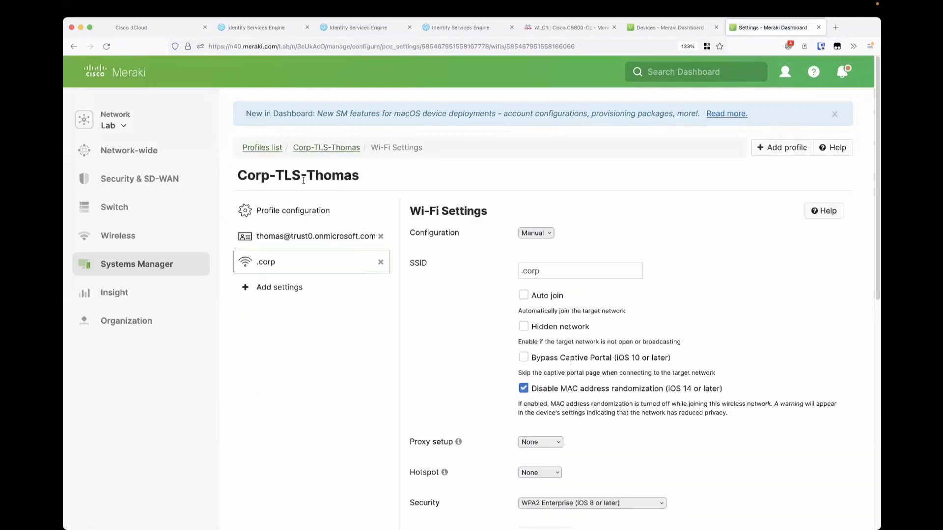
pyautogui.click(269, 149)
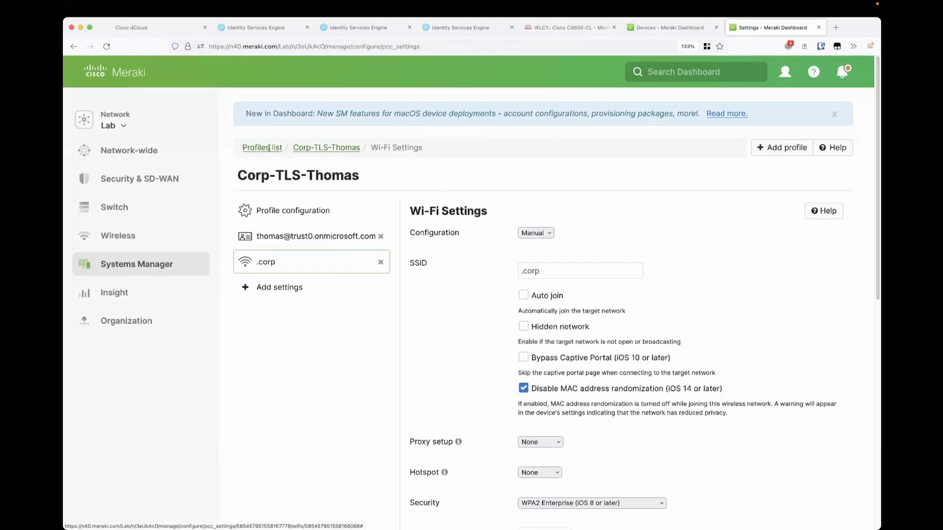
pyautogui.click(304, 174)
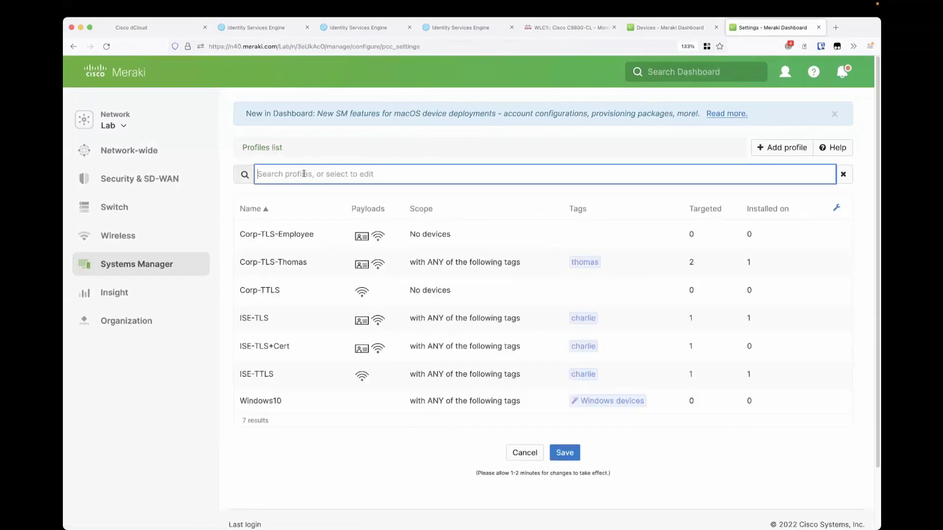
pyautogui.write('corp')
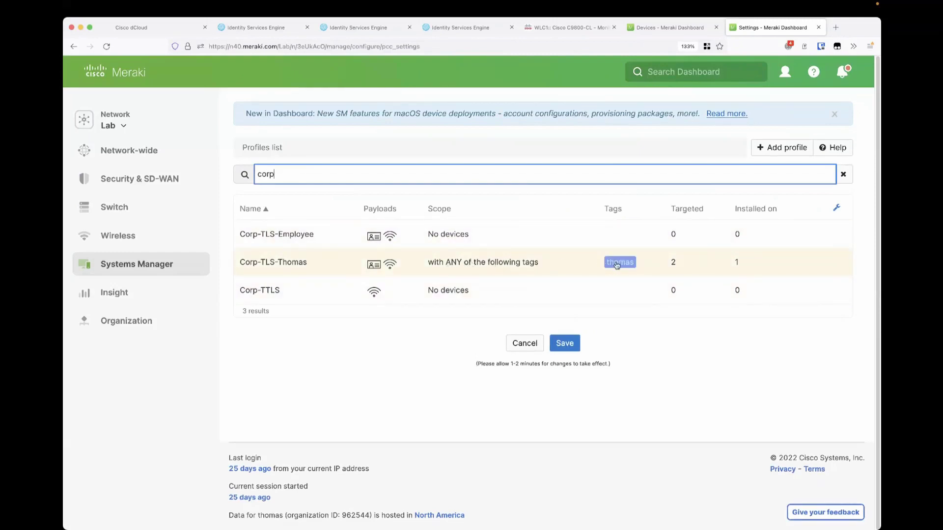
# - Open the Corp-TLS profile scoped to a device tag and browse the settings payloads available to add
pyautogui.click(265, 264)
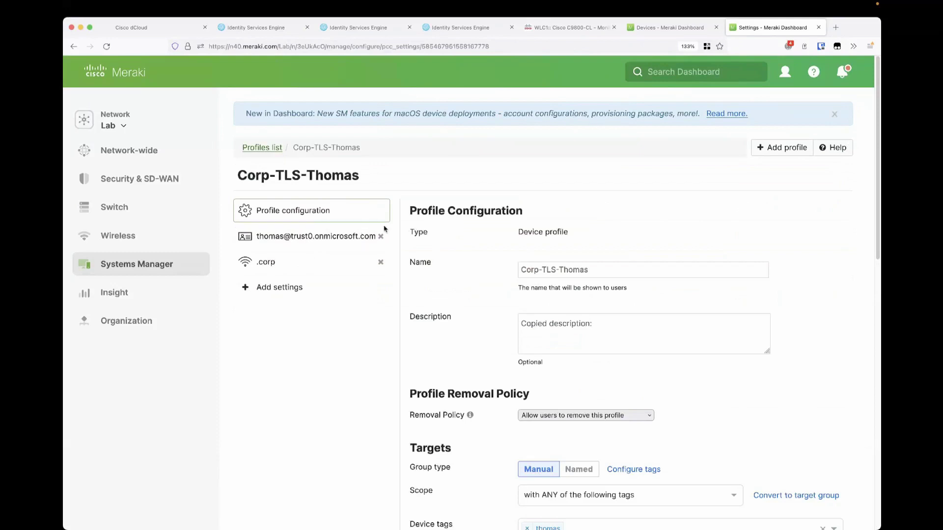
pyautogui.click(287, 286)
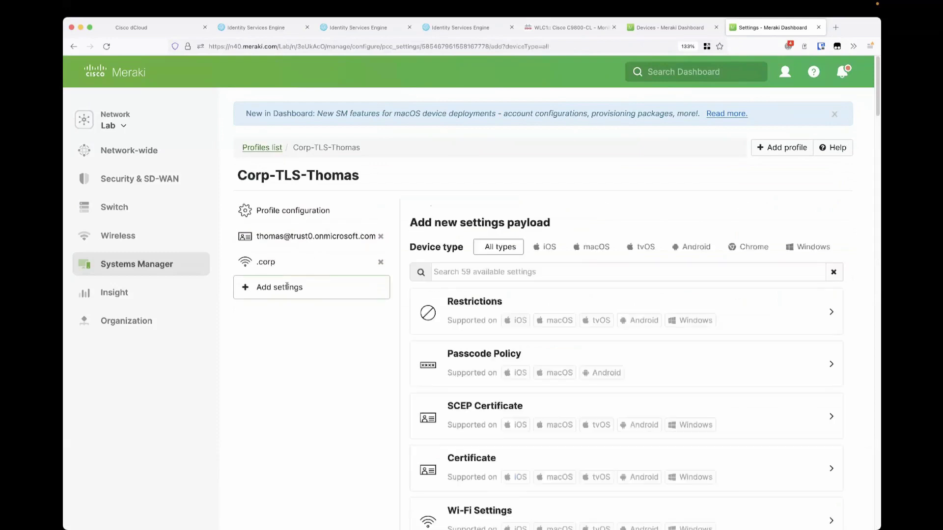
pyautogui.scroll(-3, 411, 330)
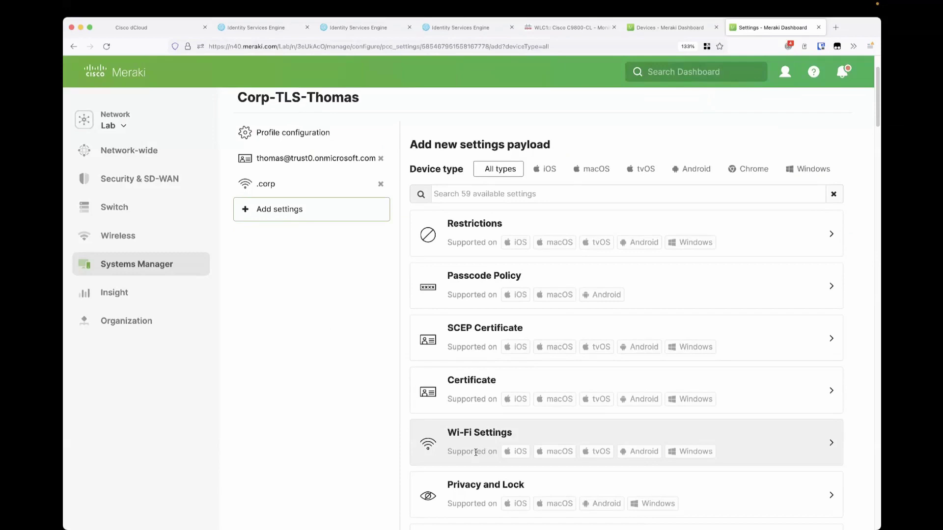
# - Review the .corp Wi-Fi payload's accepted EAP types and authentication settings, and the profile's certificate payload
pyautogui.click(279, 184)
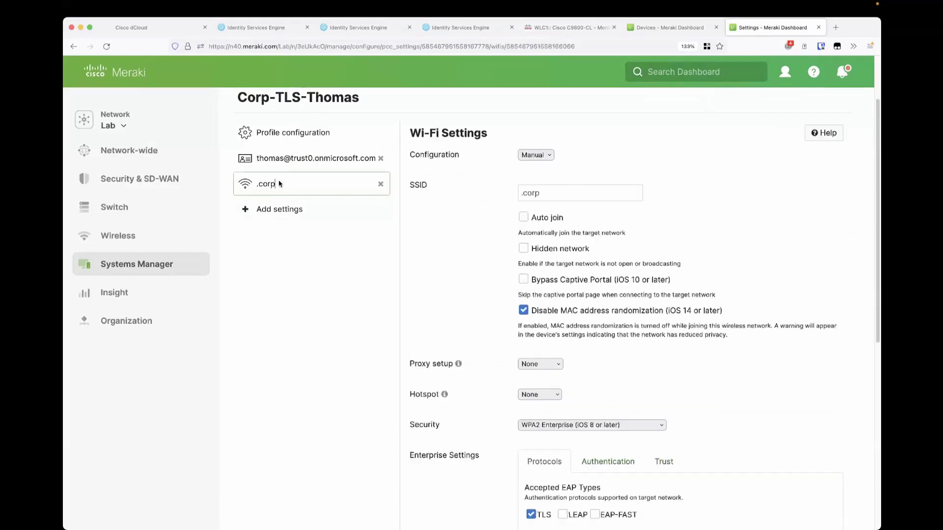
pyautogui.click(543, 198)
pyautogui.scroll(-4, 496, 265)
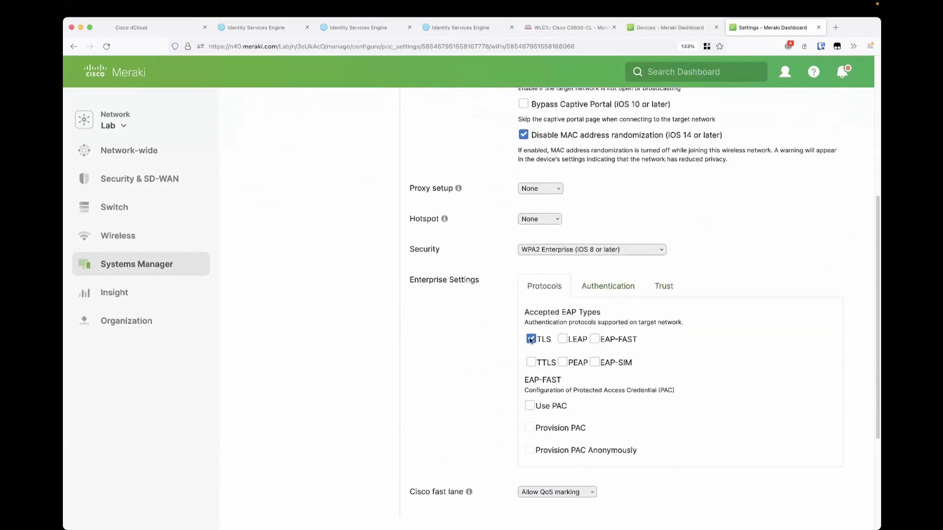
pyautogui.click(592, 288)
pyautogui.scroll(-1, 581, 436)
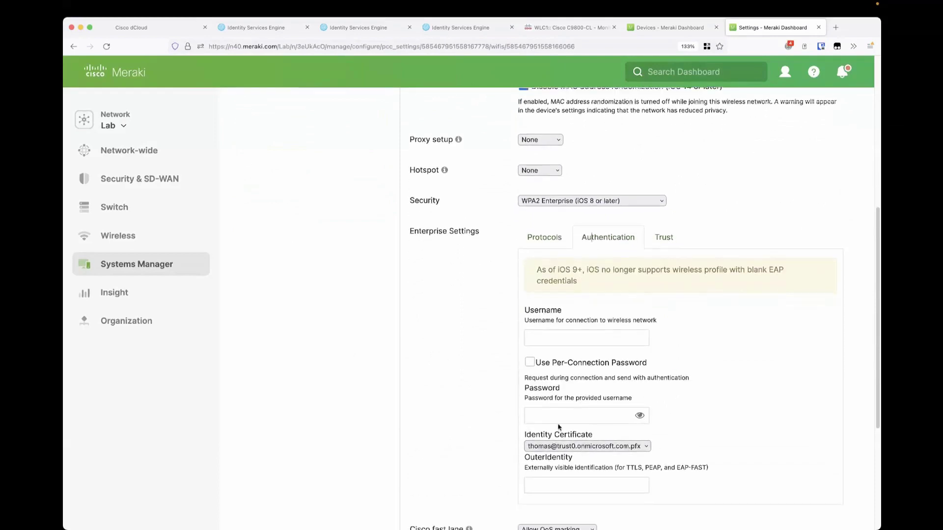
pyautogui.scroll(5, 551, 423)
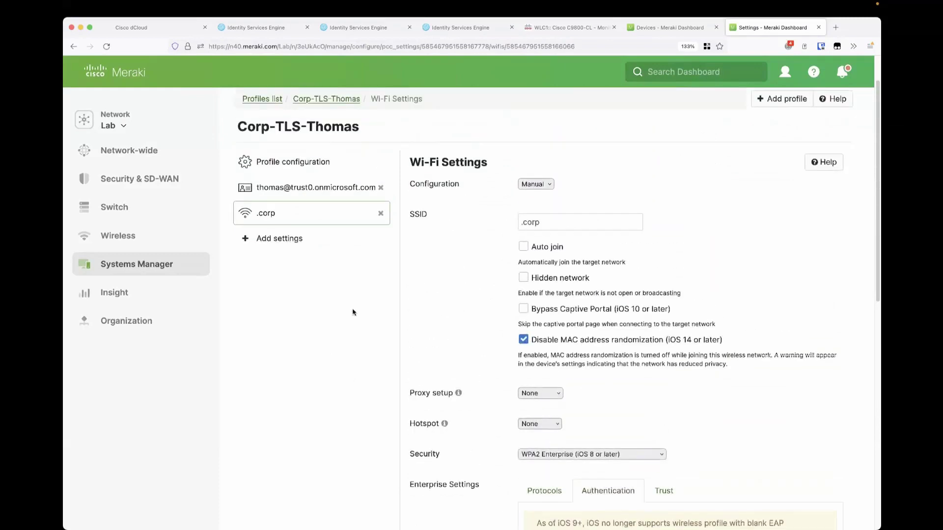
pyautogui.click(311, 189)
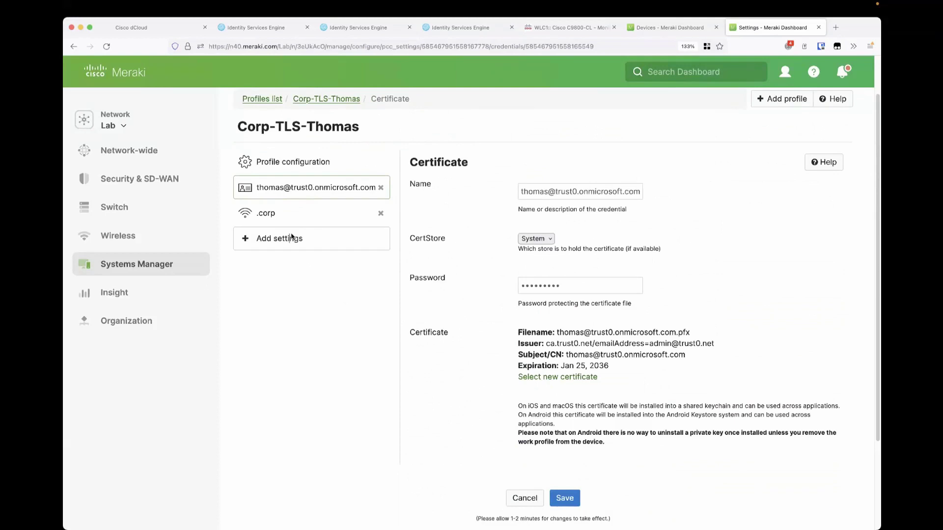
pyautogui.click(268, 238)
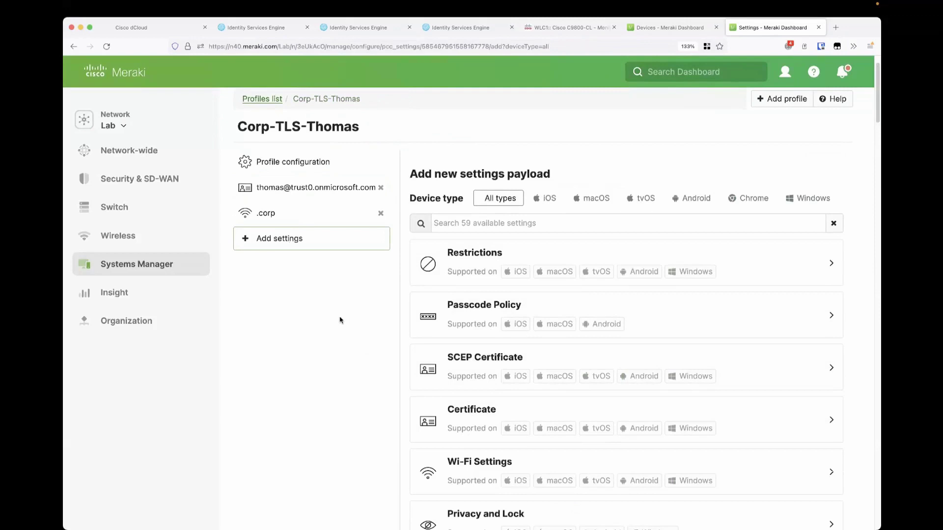
# - Switch to the PowerPoint slide show and advance through the dCloud ISE 3.1 Sandbox and Related Documents slides to the Questions slide
pyautogui.click(257, 27)
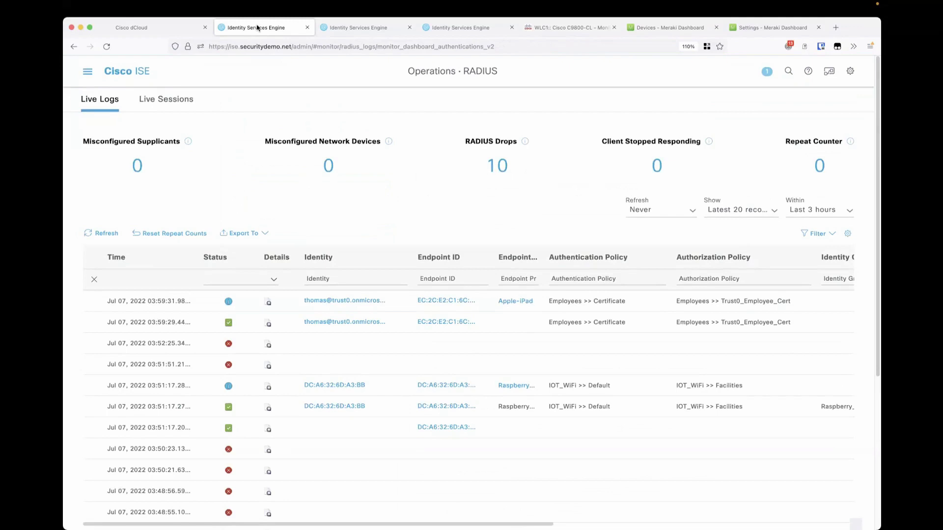
pyautogui.press('super+Tab')
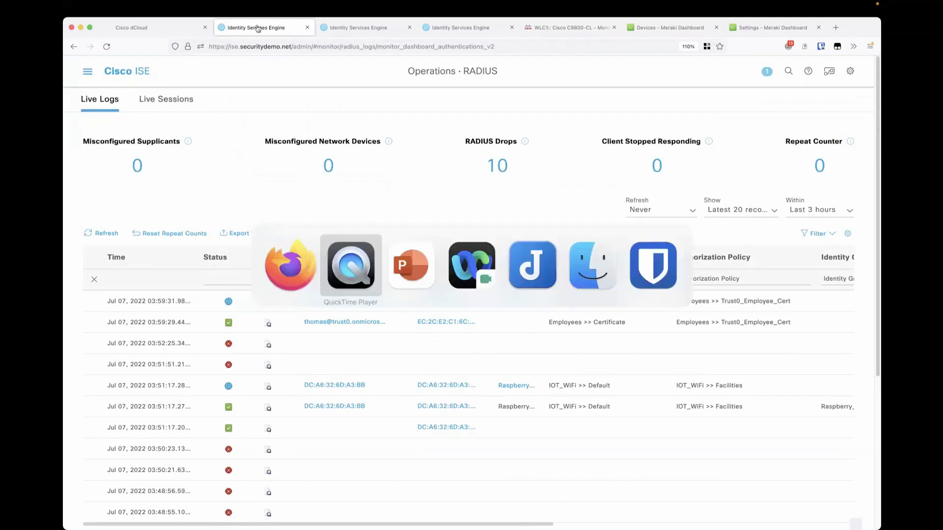
pyautogui.press('super+Tab')
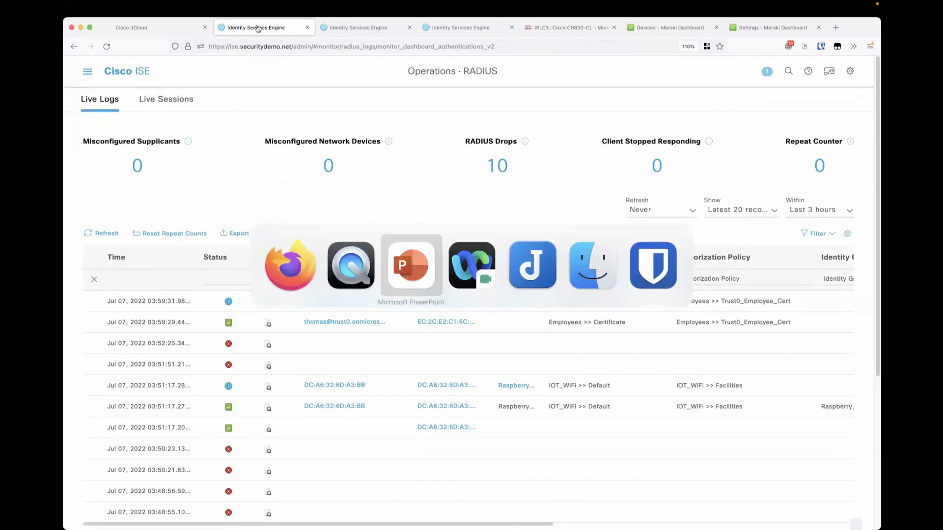
pyautogui.press('Right')
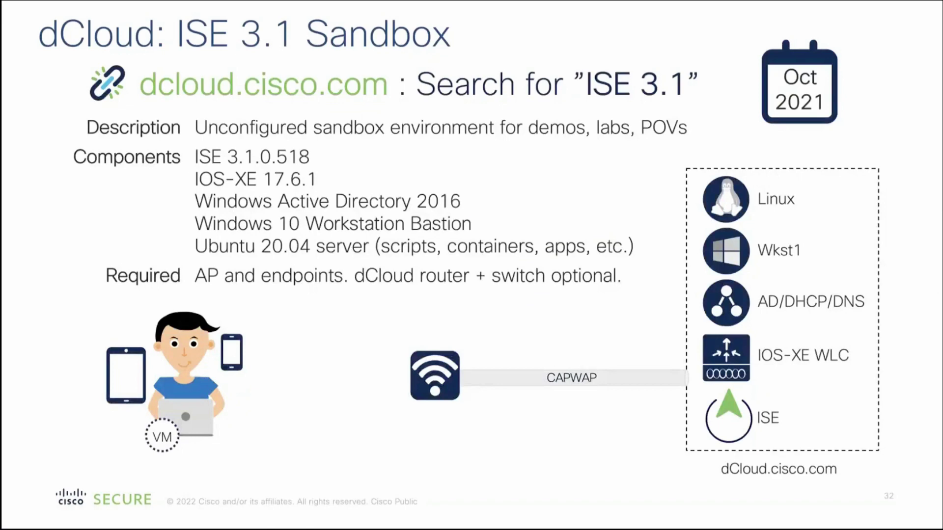
pyautogui.press('Right')
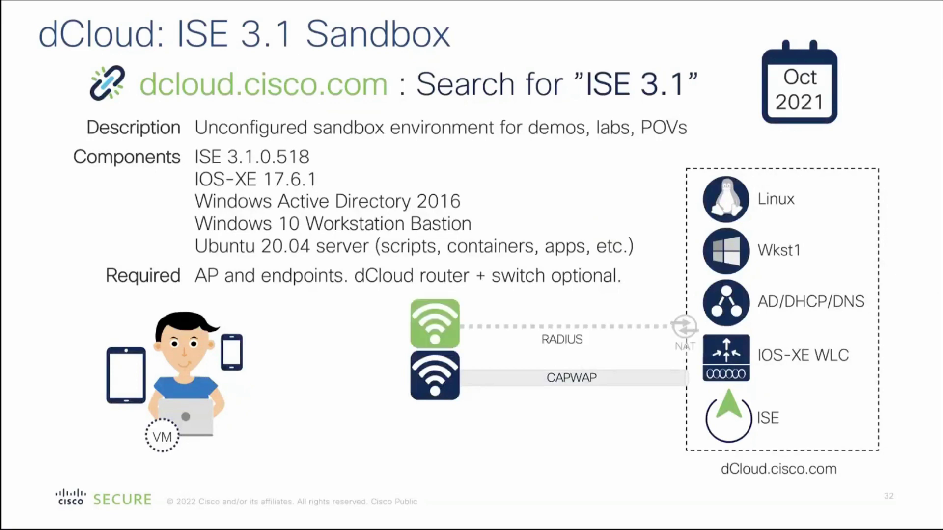
pyautogui.press('Right')
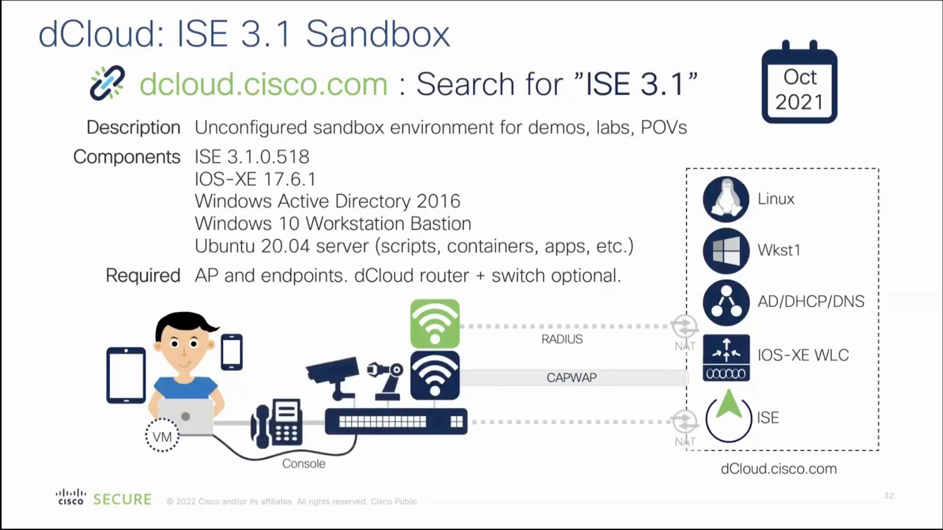
pyautogui.press('Right')
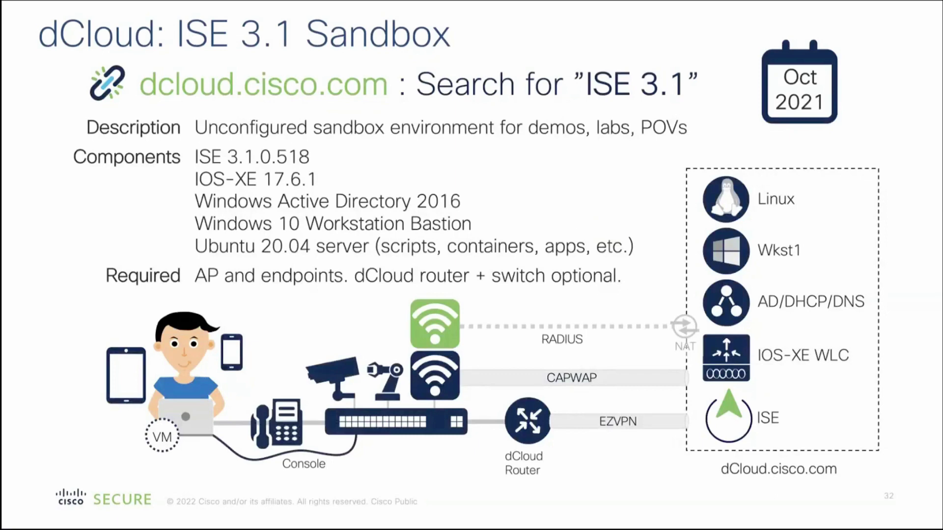
pyautogui.press('Right')
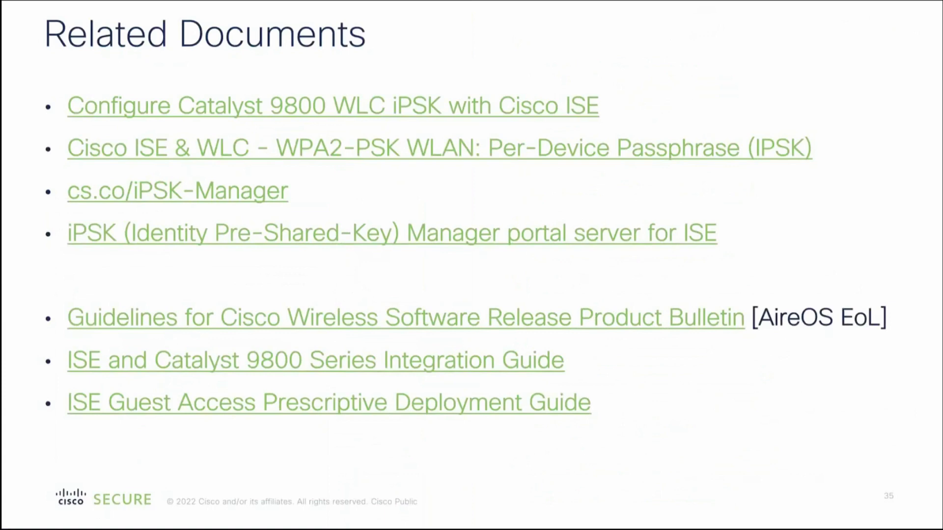
pyautogui.press('Right')
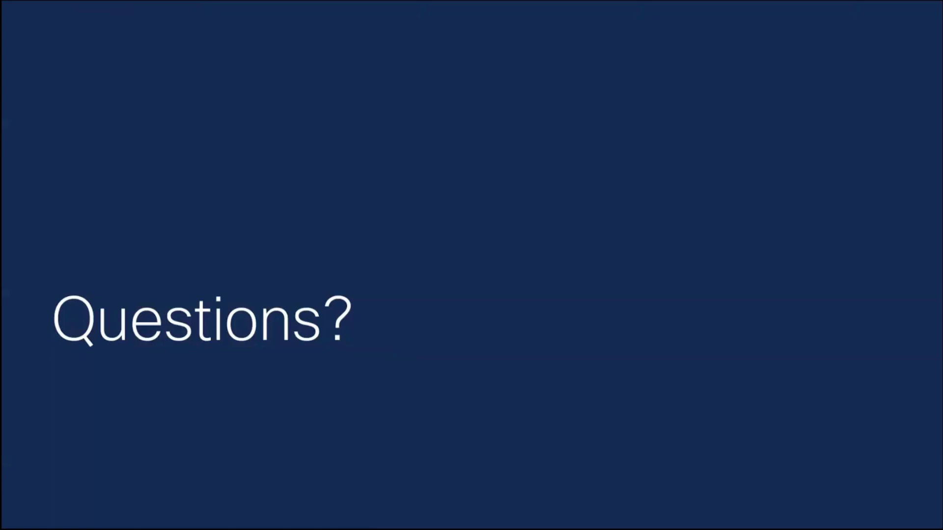